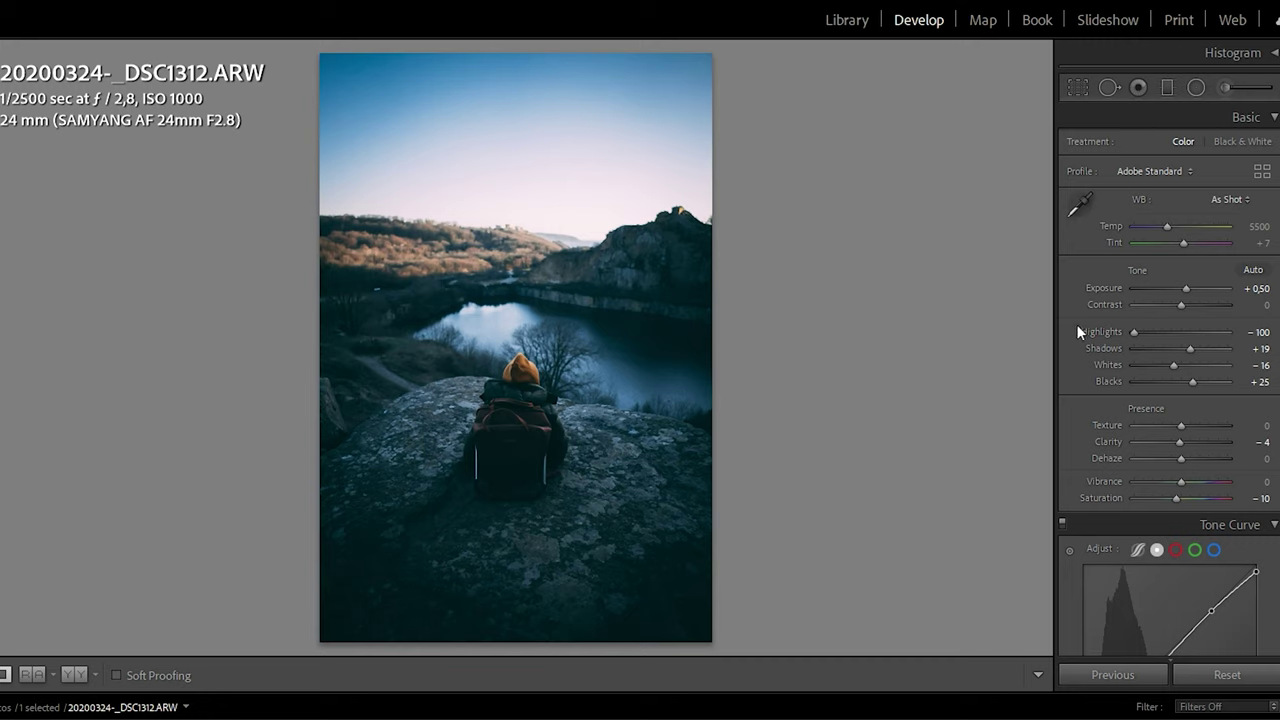
- Warm the photo's white balance to a temperature of 7526 and set the overall exposure to +1.75
drag(1168, 226, 1188, 227)
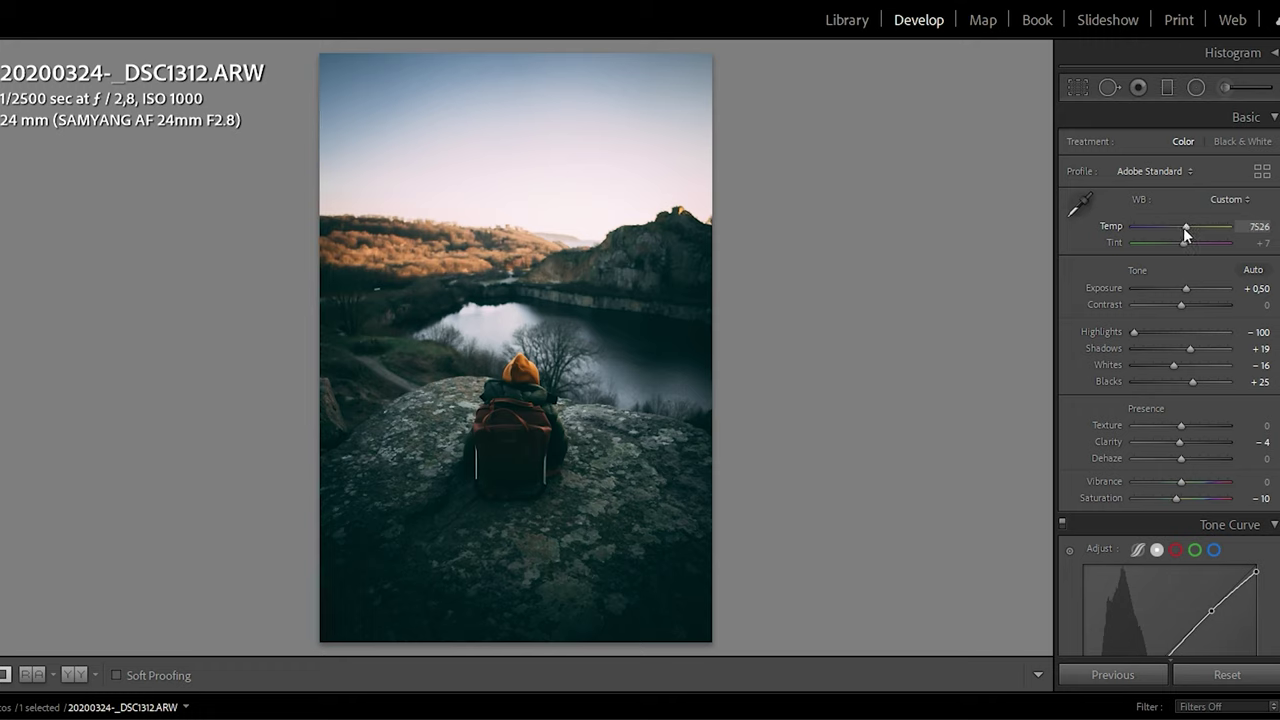
drag(1186, 288, 1201, 283)
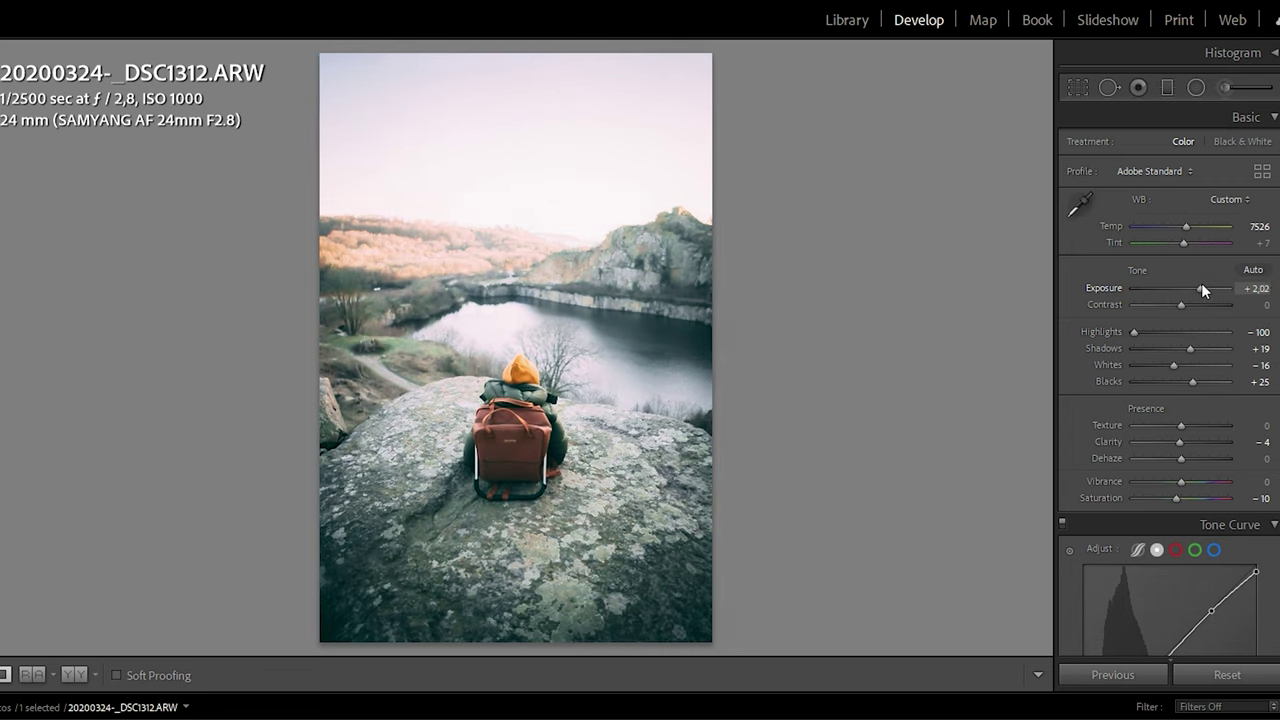
drag(1201, 283, 1199, 284)
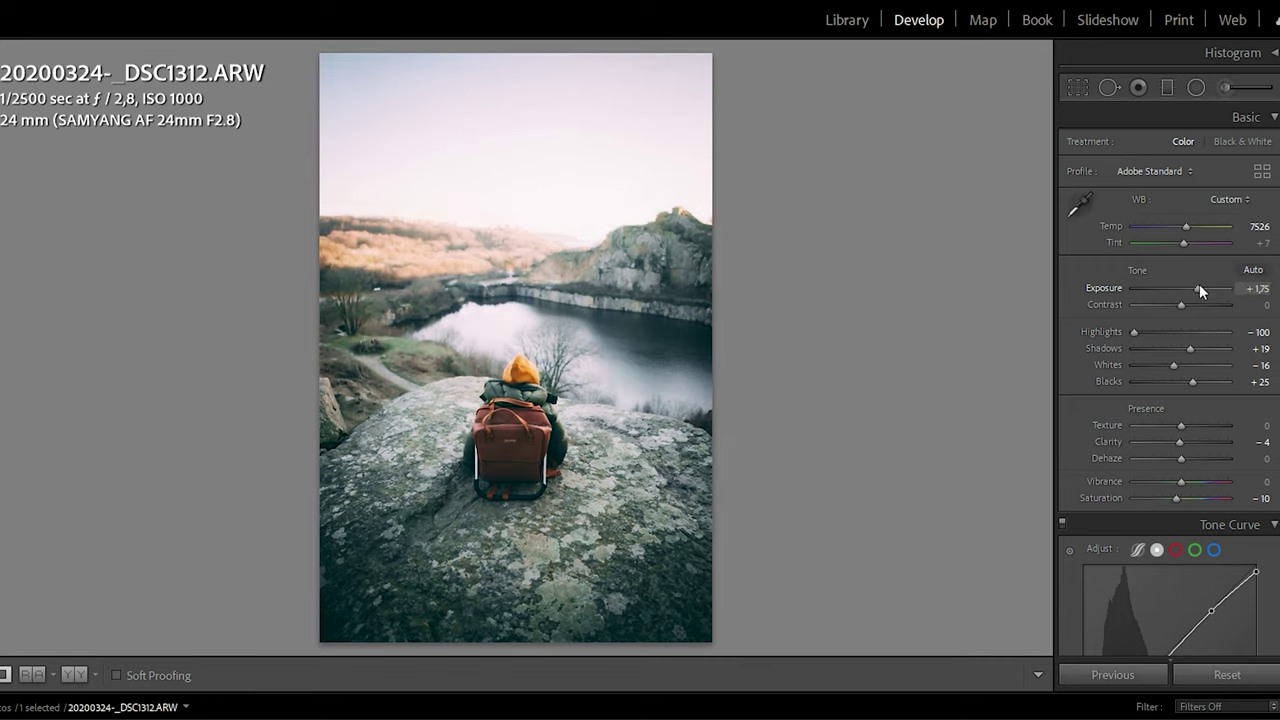
- Place a radial filter centred on the seated person's backpack and enlarge it into an oval surrounding the whole figure
click(1196, 88)
drag(460, 390, 547, 491)
drag(476, 403, 521, 425)
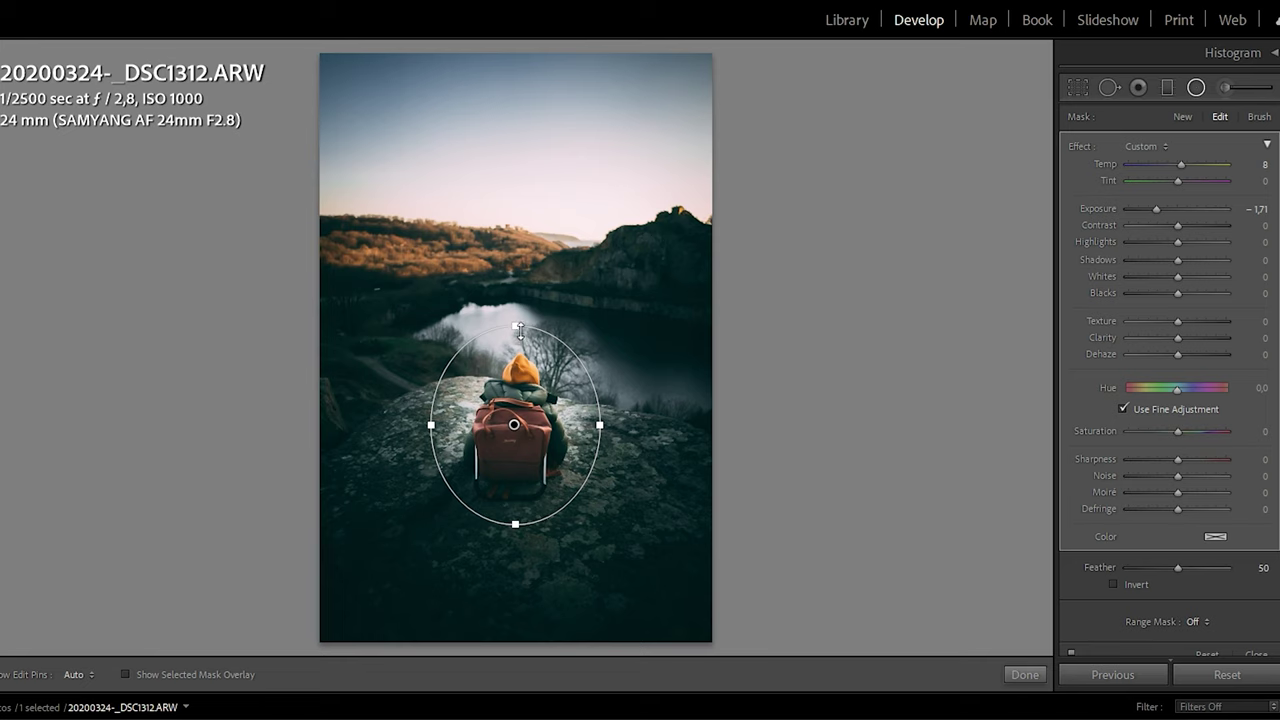
drag(518, 327, 515, 317)
drag(601, 426, 613, 425)
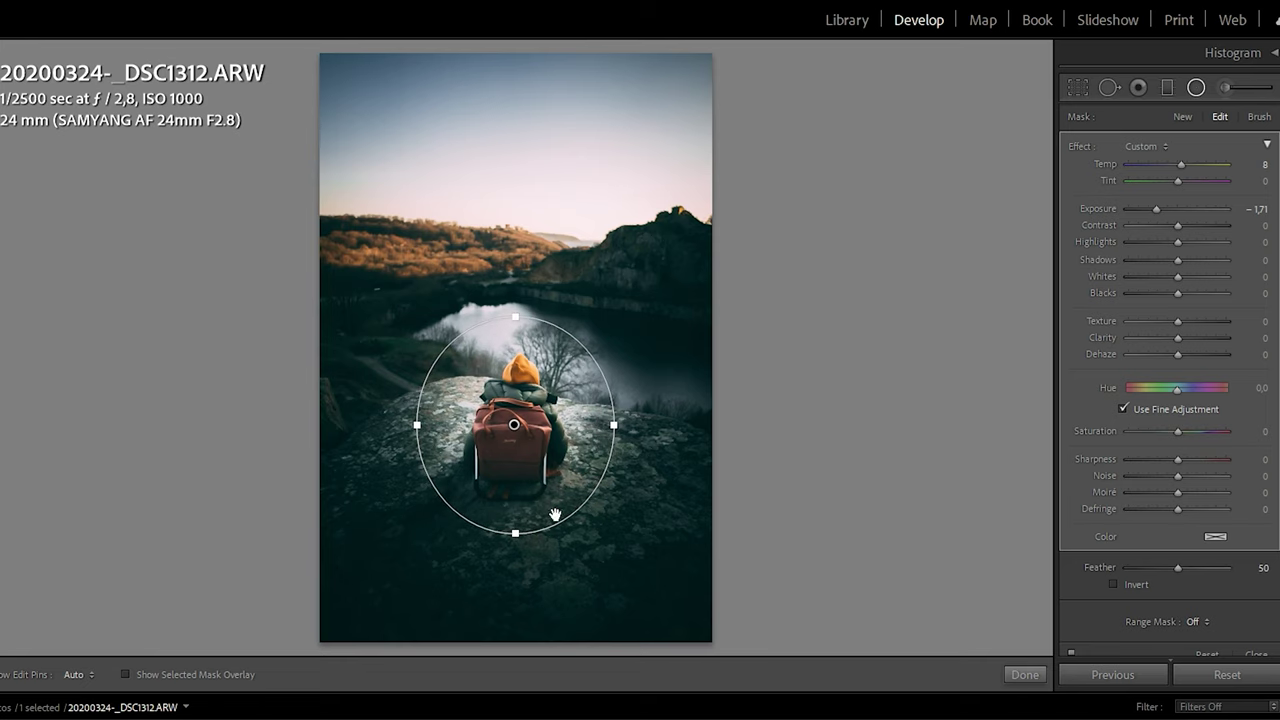
drag(522, 547, 516, 553)
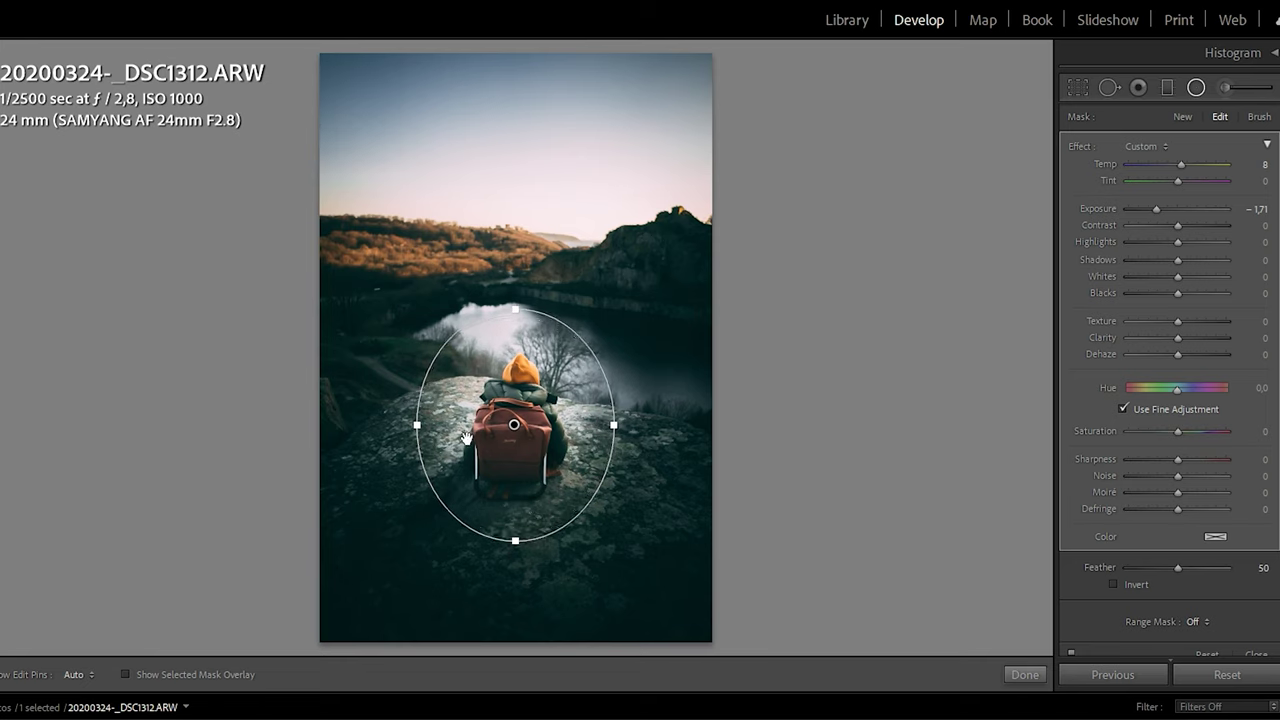
drag(420, 430, 417, 430)
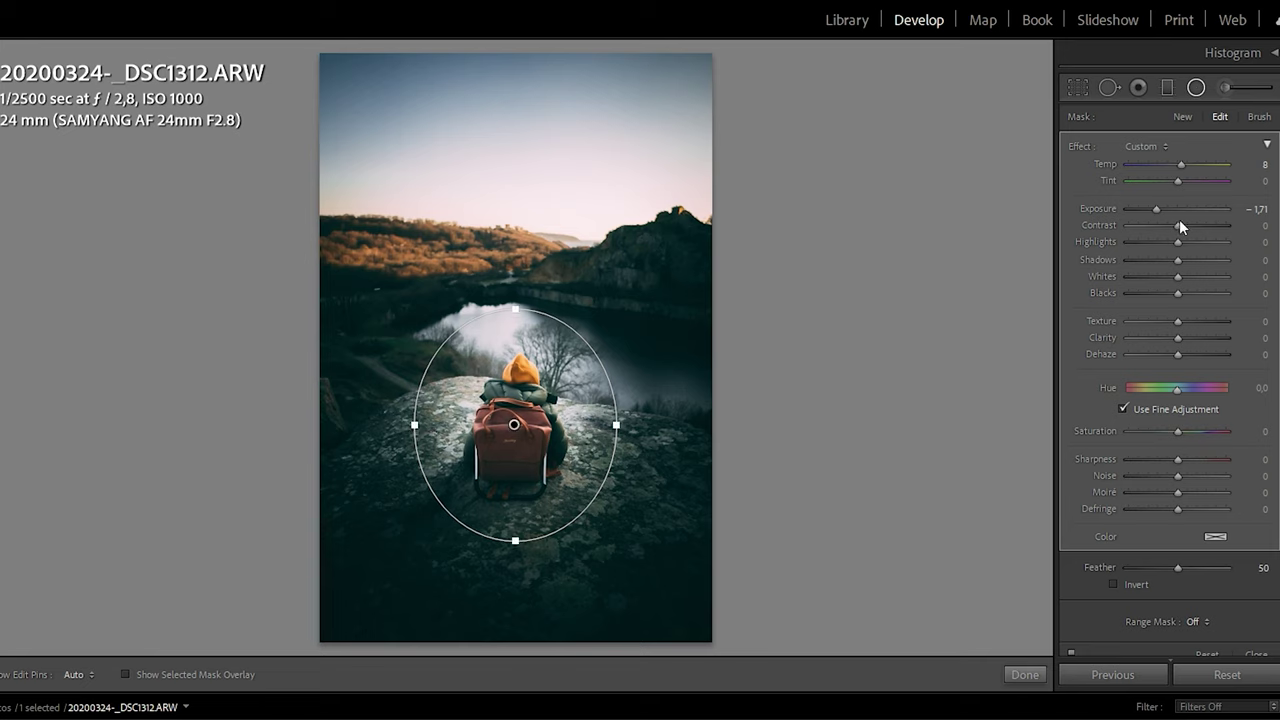
- Set the exposure of the radial filter around the person to −0.91 and finish the filter
drag(1158, 206, 1167, 211)
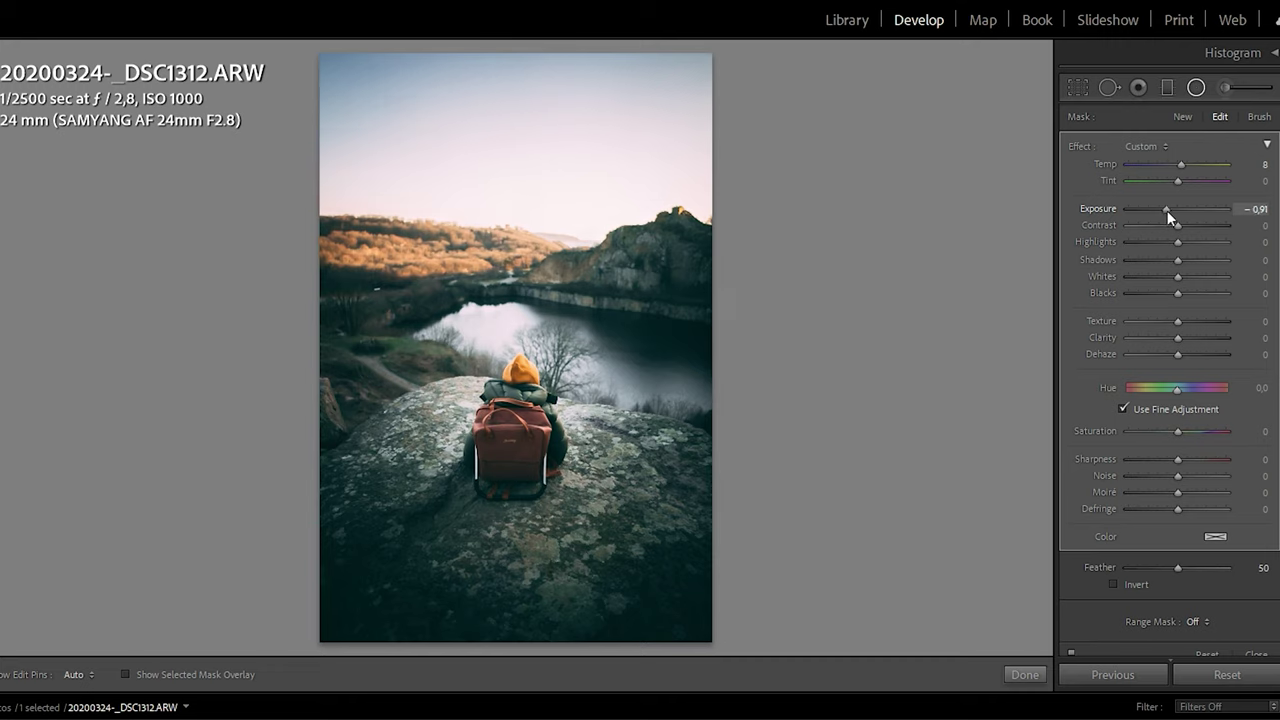
mouse_move(596, 218)
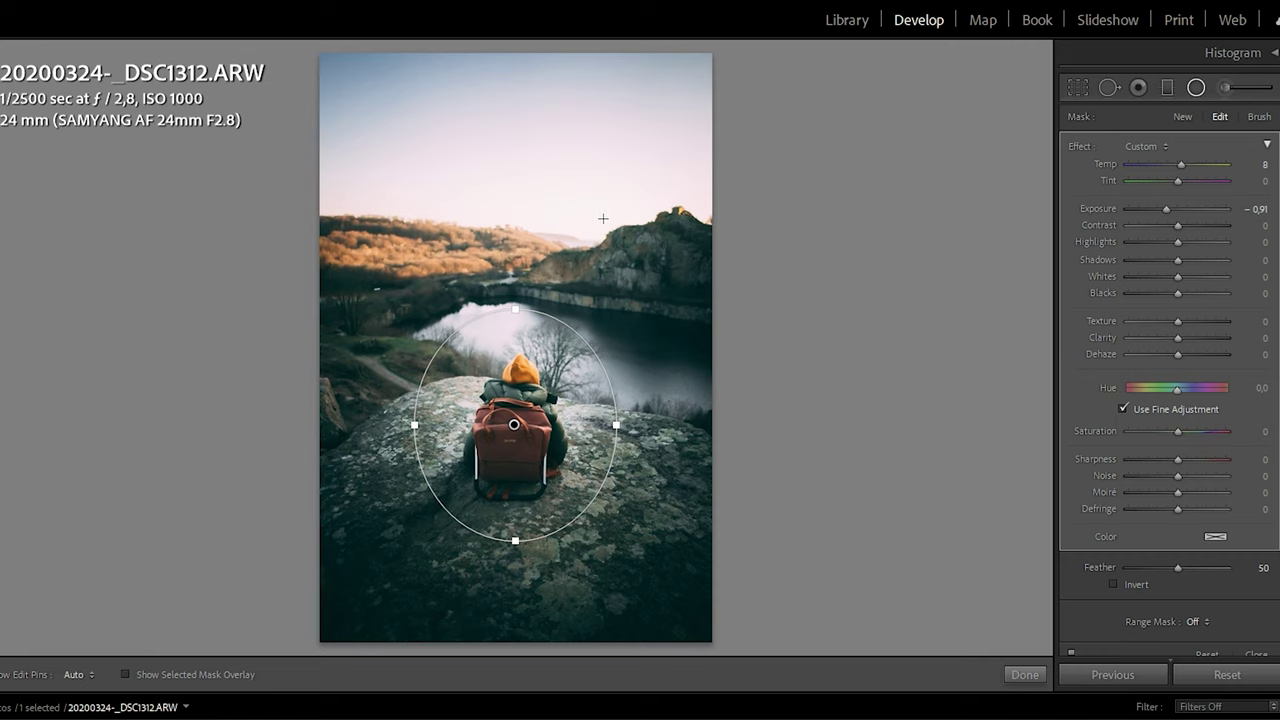
click(1022, 676)
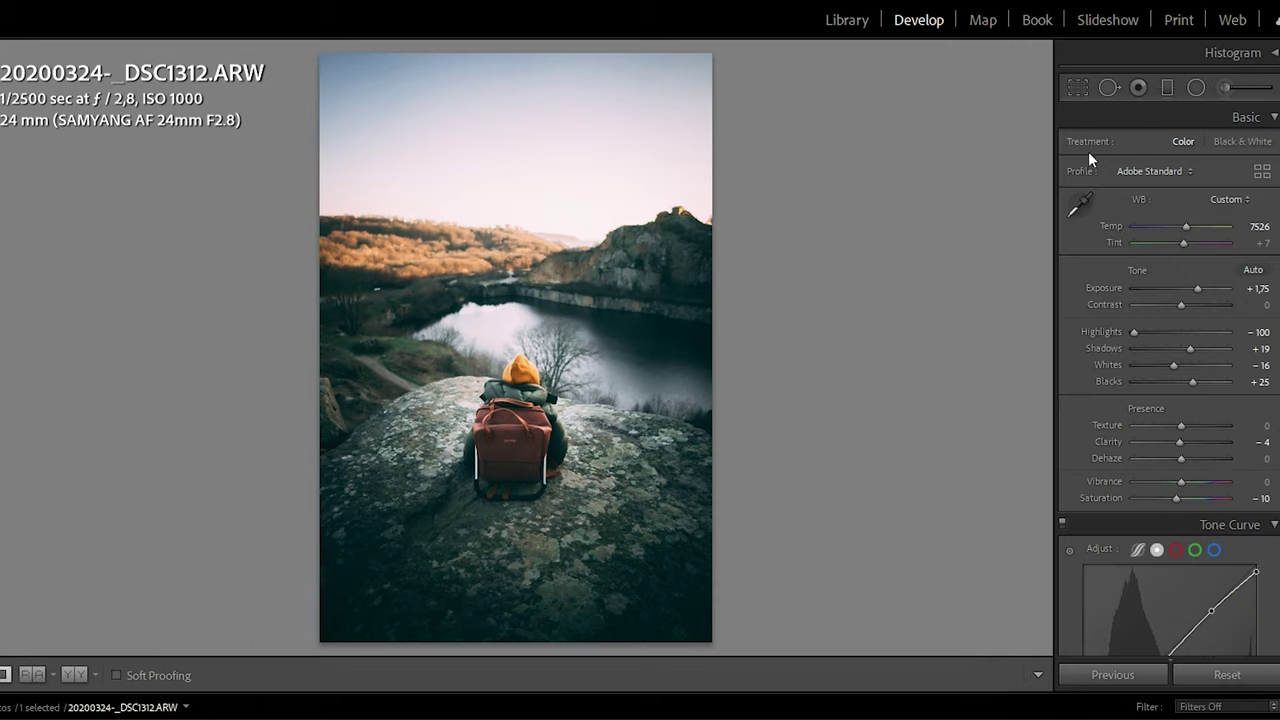
- Add a second radial filter as a wide, flat ellipse centred on the horizon and extending past both sides of the photo
click(1196, 88)
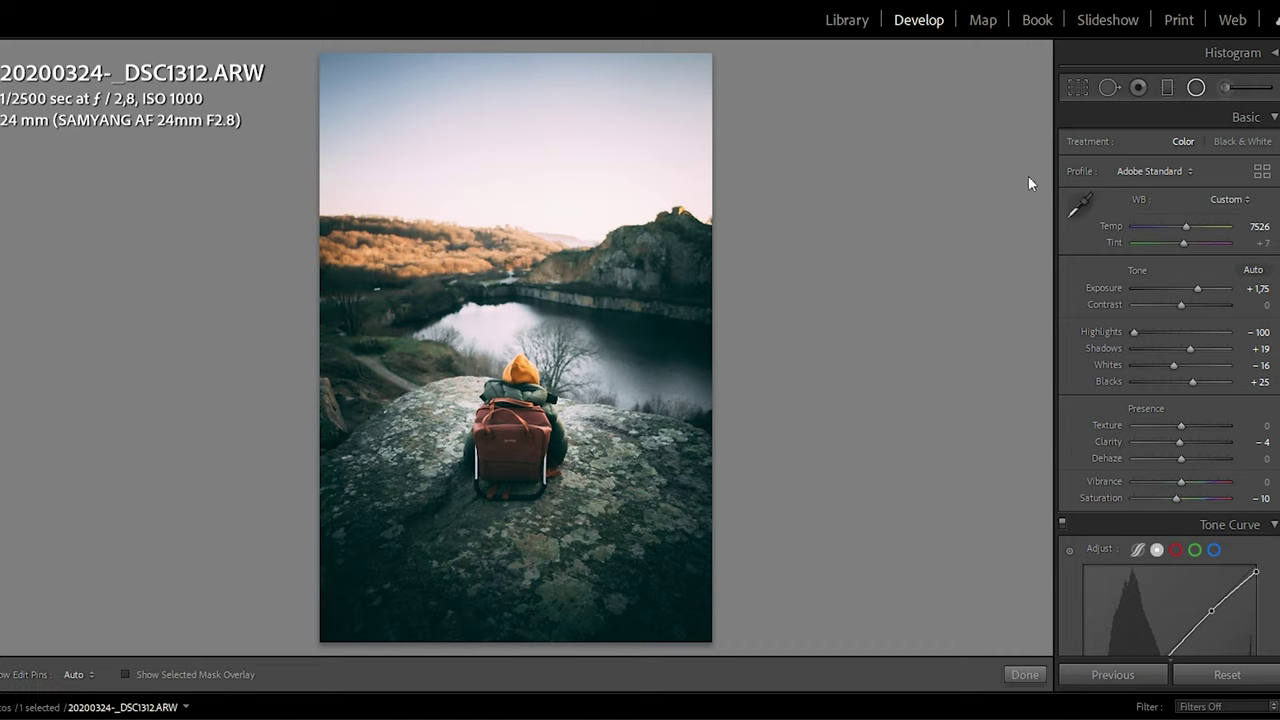
drag(307, 202, 703, 289)
drag(307, 202, 524, 215)
- Invert the horizon filter's mask and set its exposure to −0.44, highlights to −85 and shadows to −8
double_click(1160, 206)
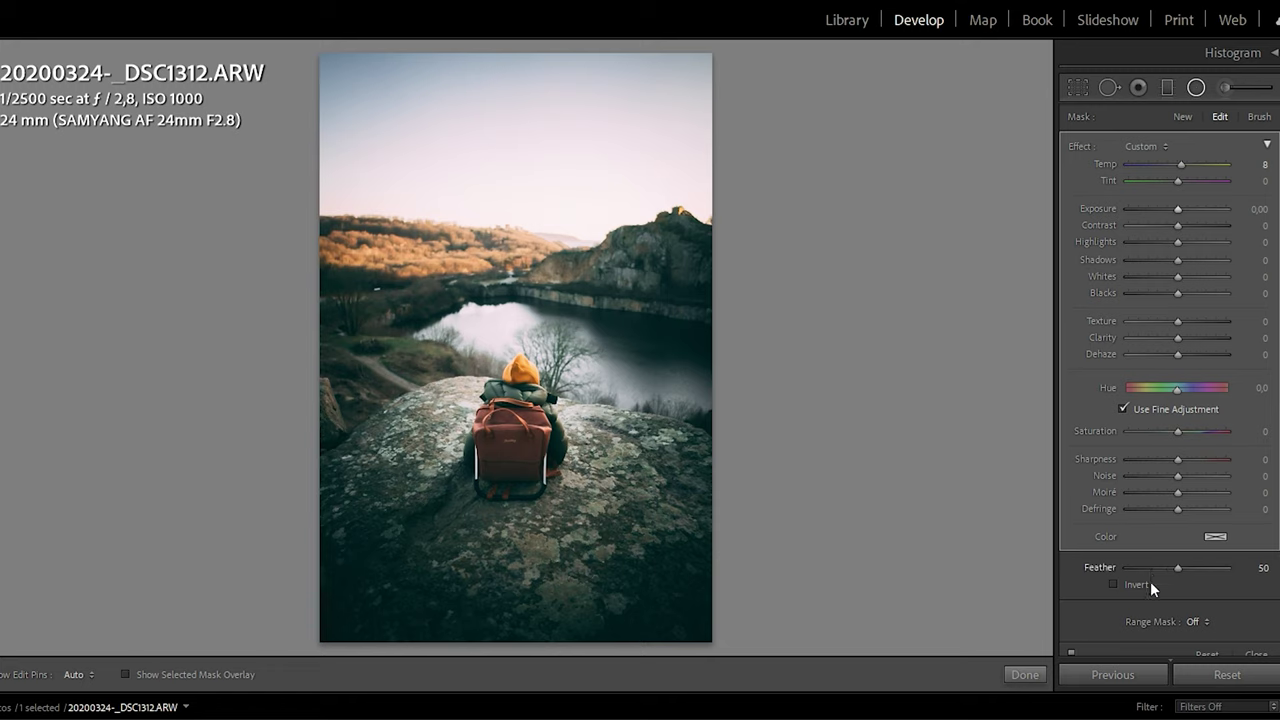
click(1121, 583)
drag(1175, 206, 1170, 264)
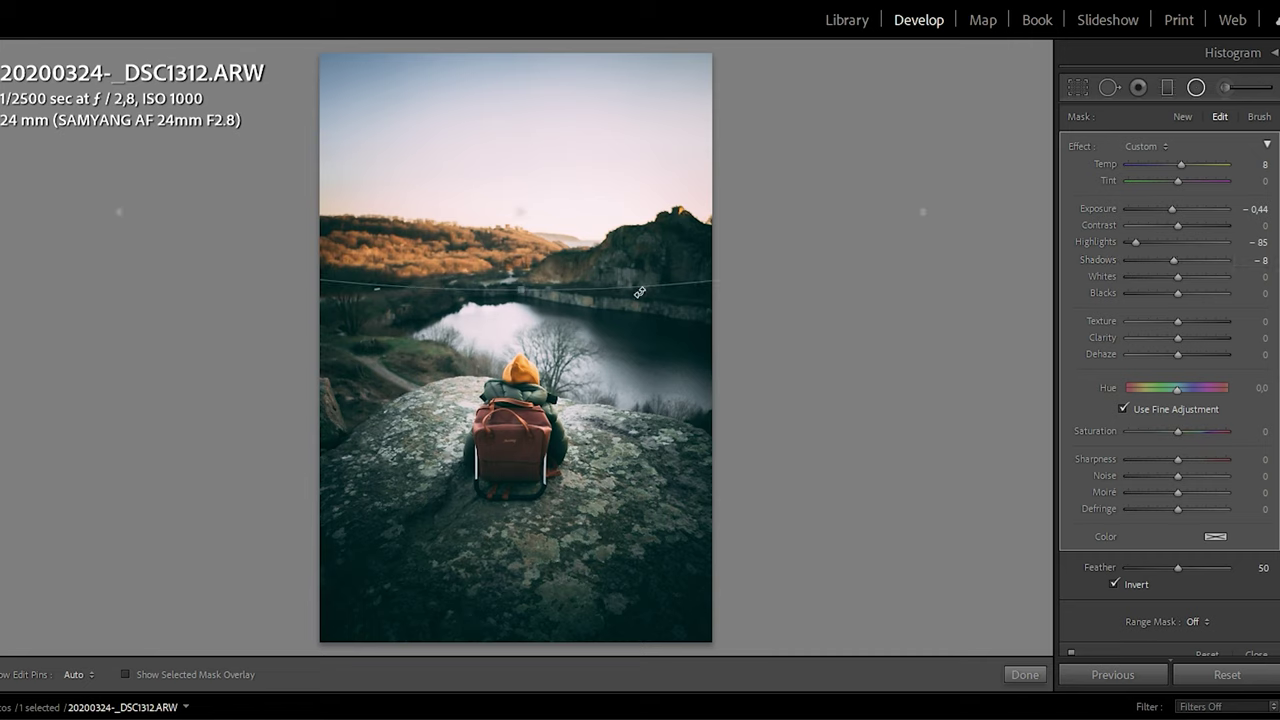
- Show the horizon filter's mask overlay, erase the rocky cliff from the mask with the brush, and hide the overlay again
key(o)
click(1259, 117)
key(alt)
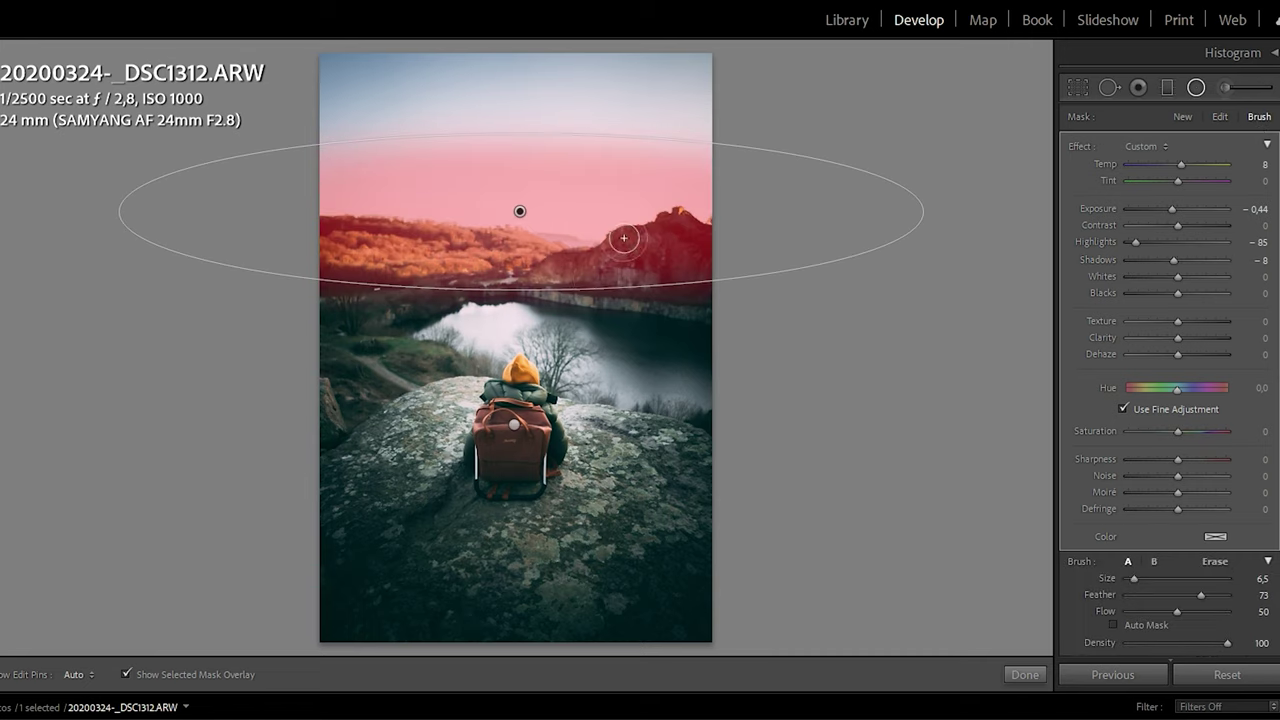
key(h)
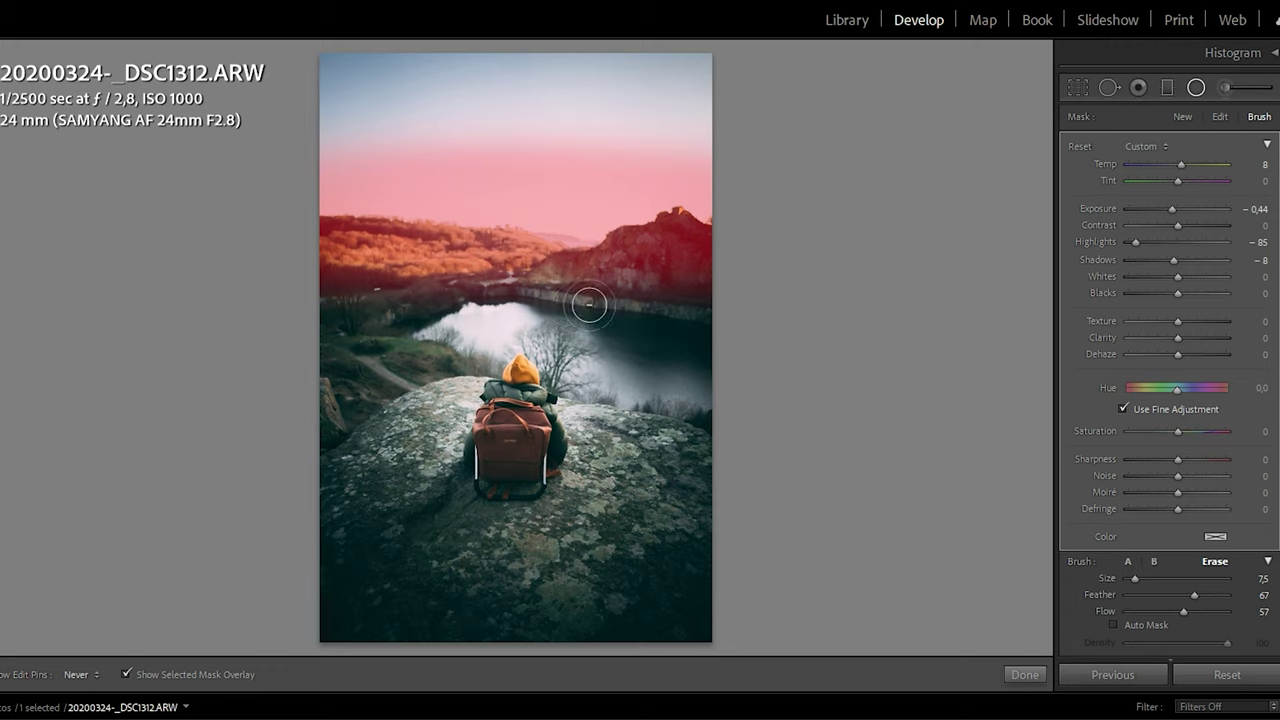
mouse_move(608, 290)
mouse_down()
mouse_move(670, 297)
mouse_move(569, 315)
mouse_move(763, 312)
mouse_move(703, 292)
mouse_move(614, 293)
mouse_move(694, 249)
mouse_move(733, 284)
mouse_move(710, 242)
mouse_move(738, 268)
mouse_move(664, 289)
mouse_move(686, 266)
mouse_move(664, 276)
mouse_move(711, 299)
mouse_move(647, 325)
mouse_move(710, 314)
mouse_move(667, 332)
mouse_move(707, 290)
mouse_move(703, 258)
mouse_move(759, 270)
mouse_move(706, 246)
mouse_move(742, 254)
mouse_move(633, 312)
mouse_move(565, 321)
mouse_move(595, 308)
mouse_up()
key(shift+t)
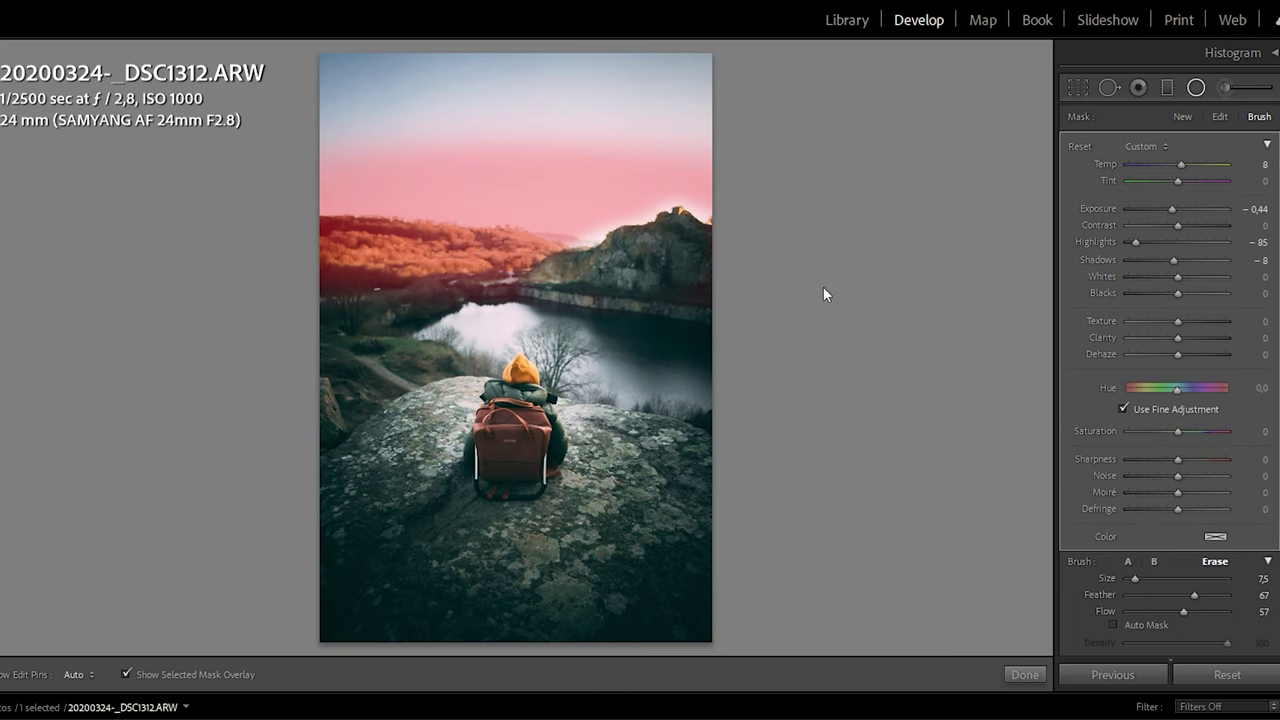
key(o)
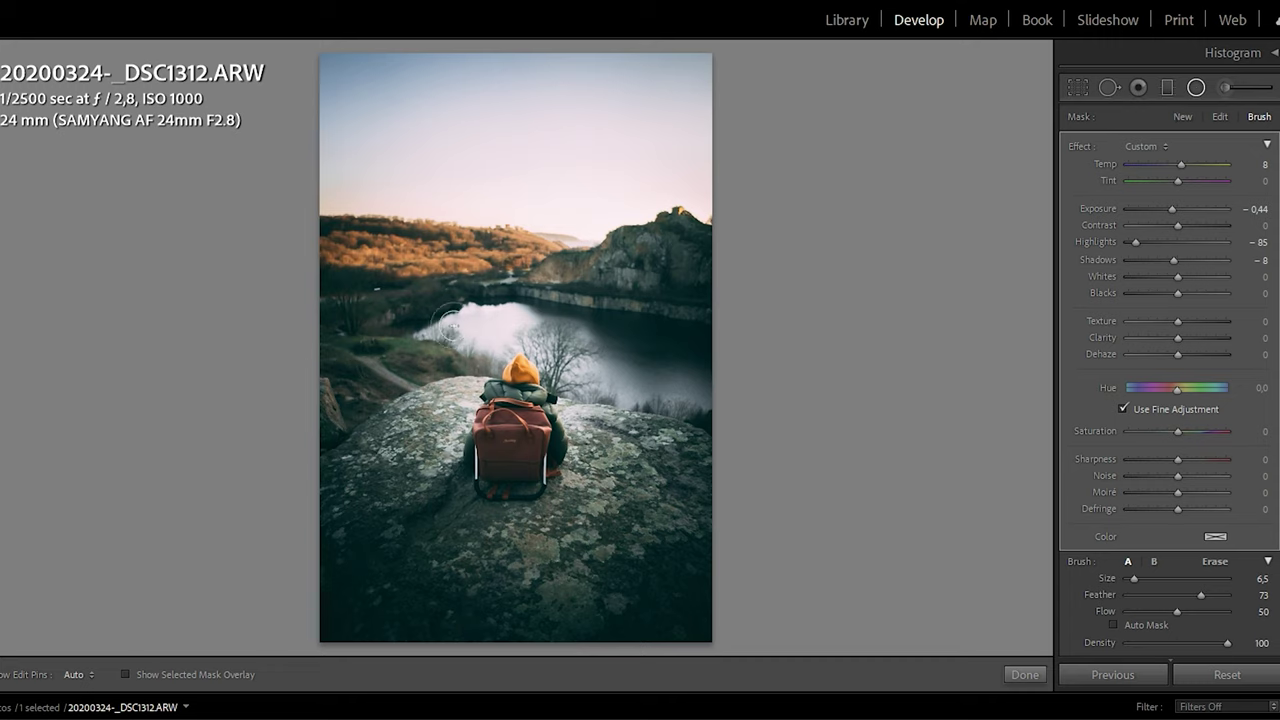
- Touch up the horizon filter's mask with the brush around the foot of the cliff and finish the filter
key(h)
key(alt)
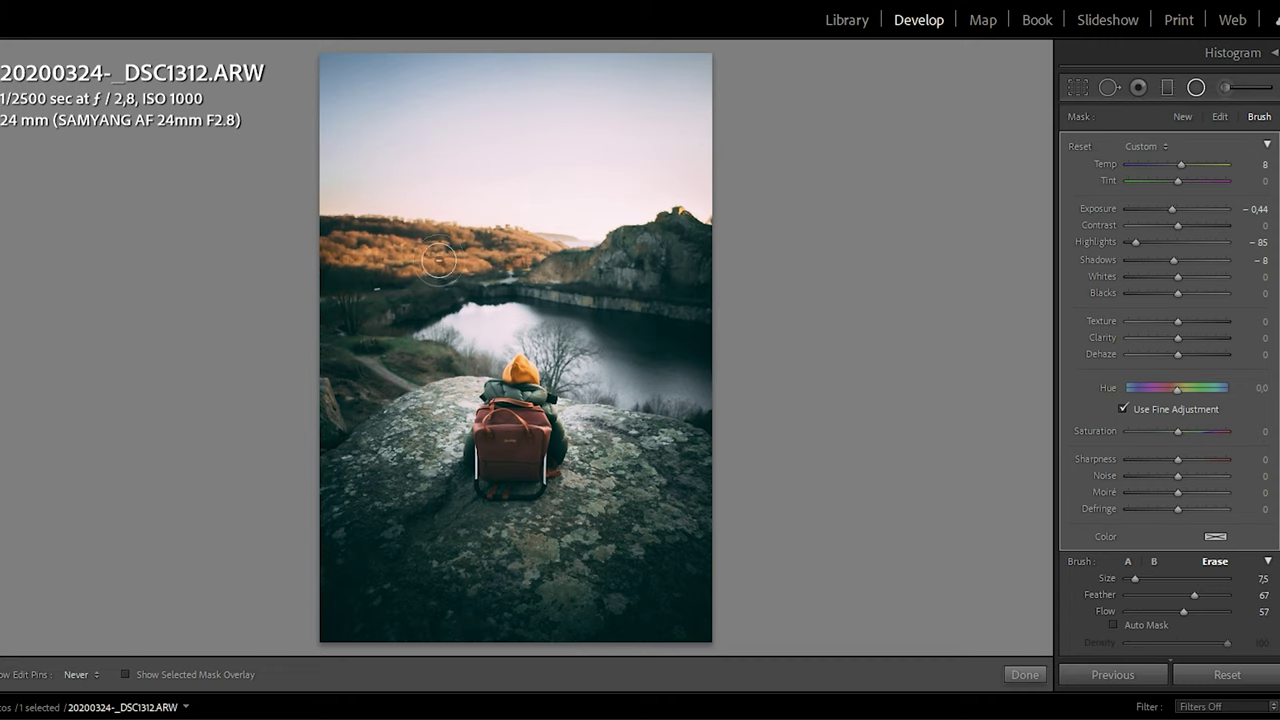
key(h)
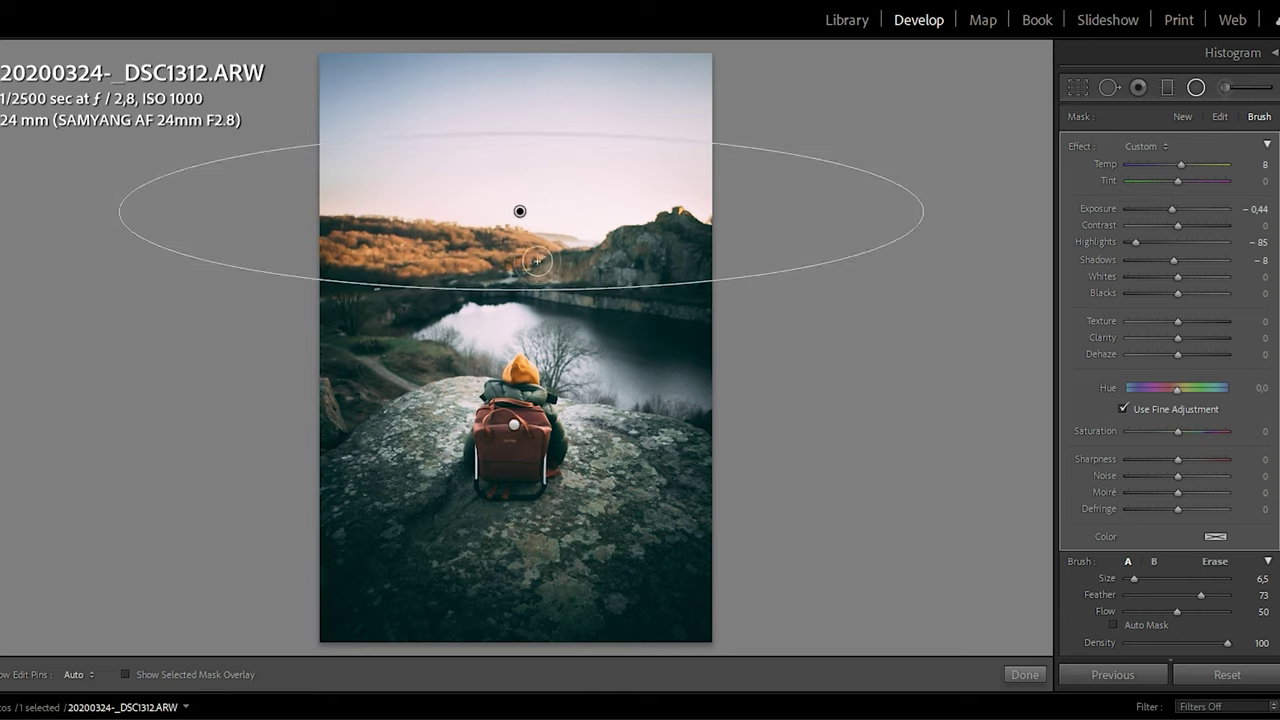
drag(535, 252, 582, 279)
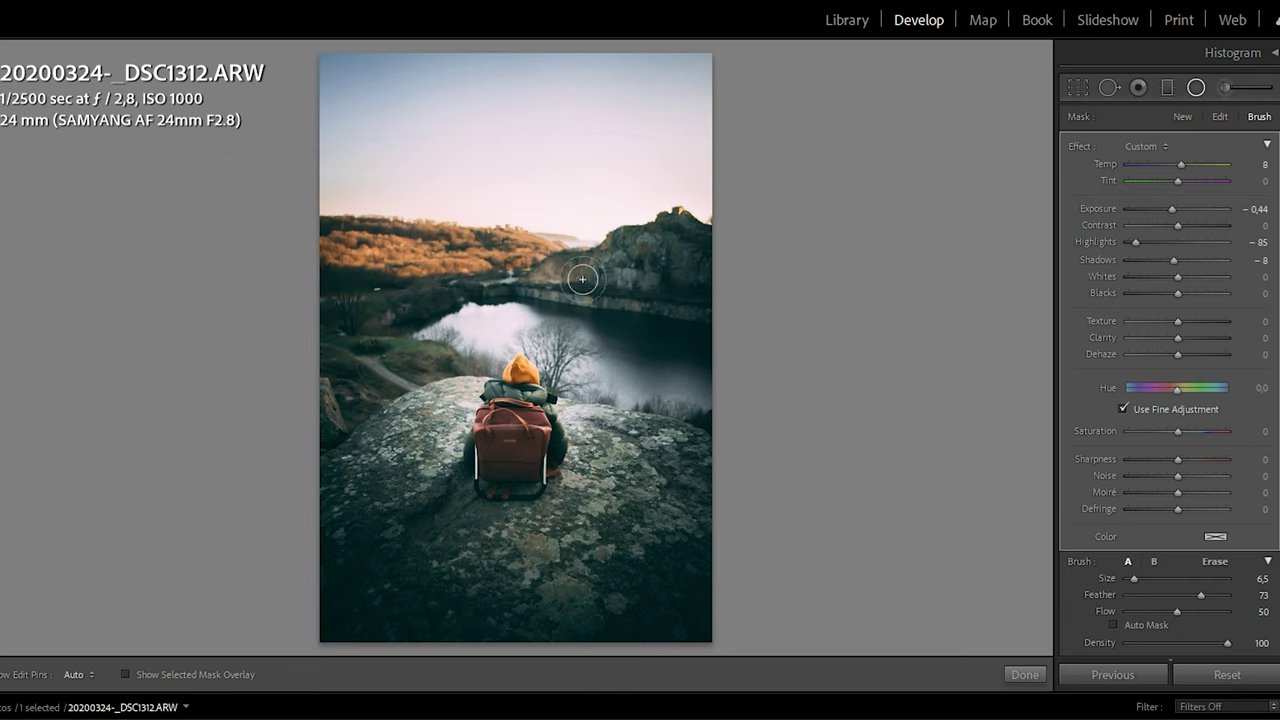
click(1024, 675)
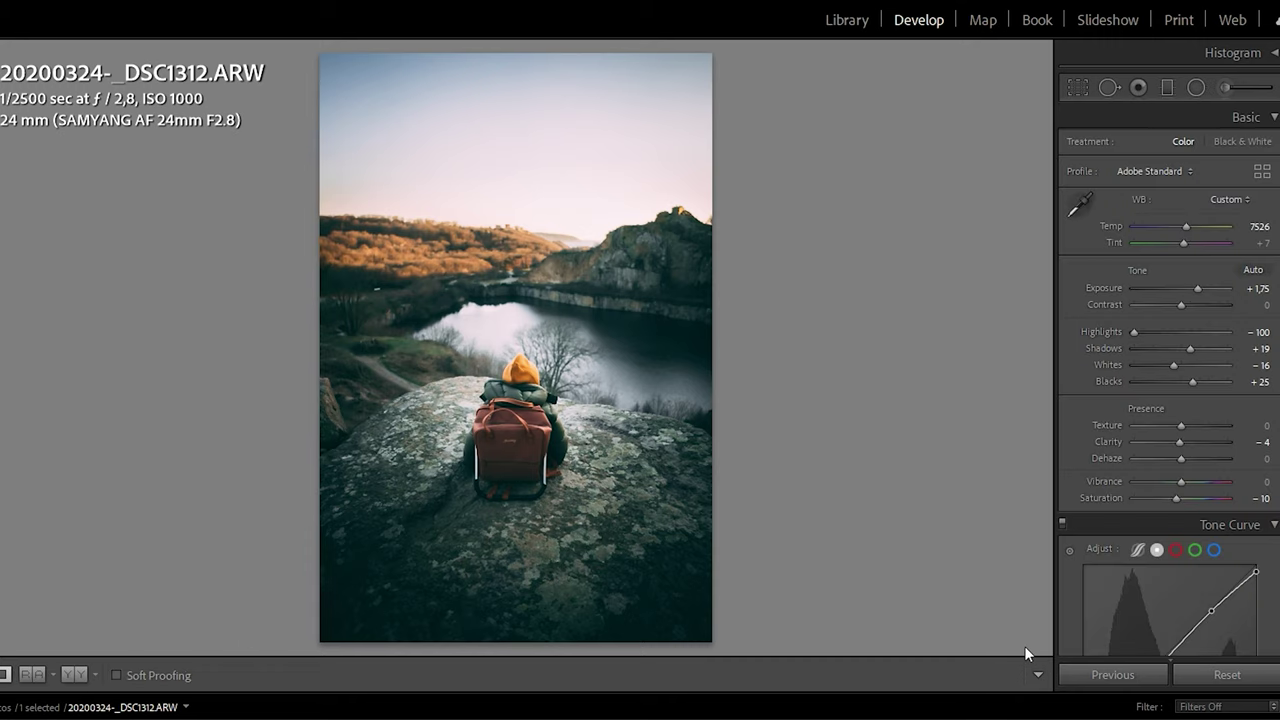
- Draw a third, circular radial filter and centre it on the seated person's backpack
click(1196, 88)
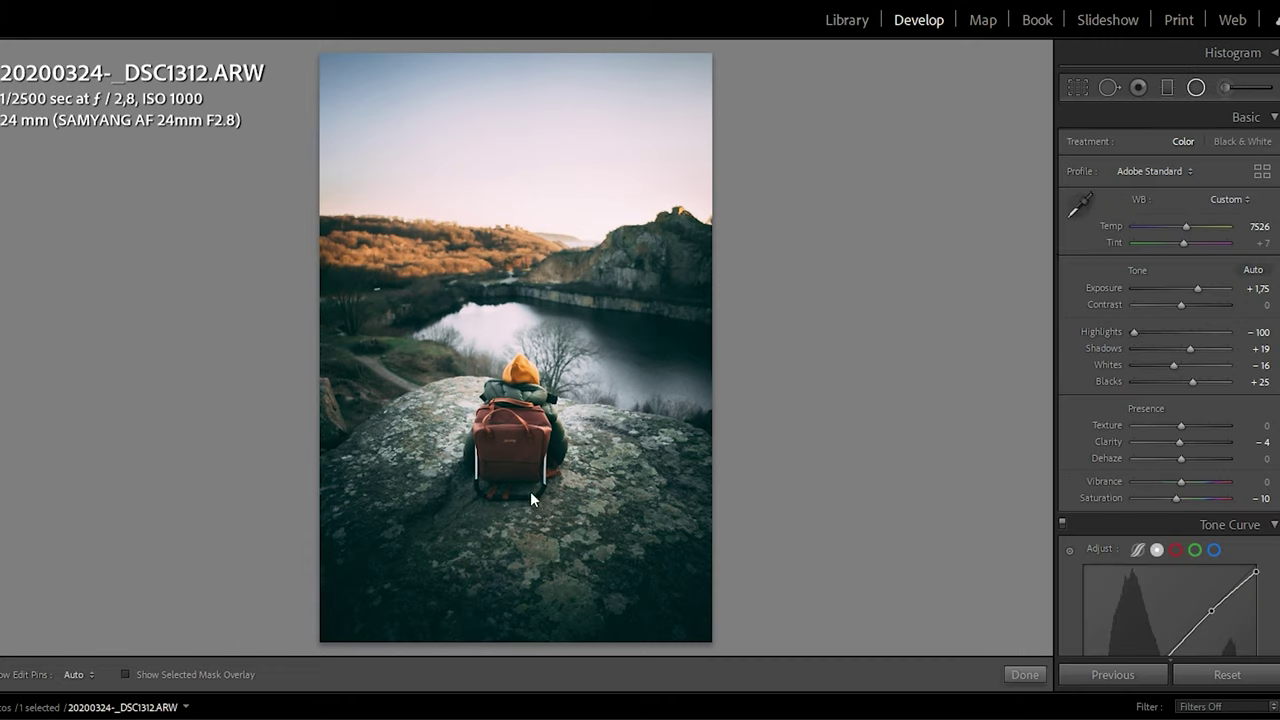
drag(478, 395, 566, 487)
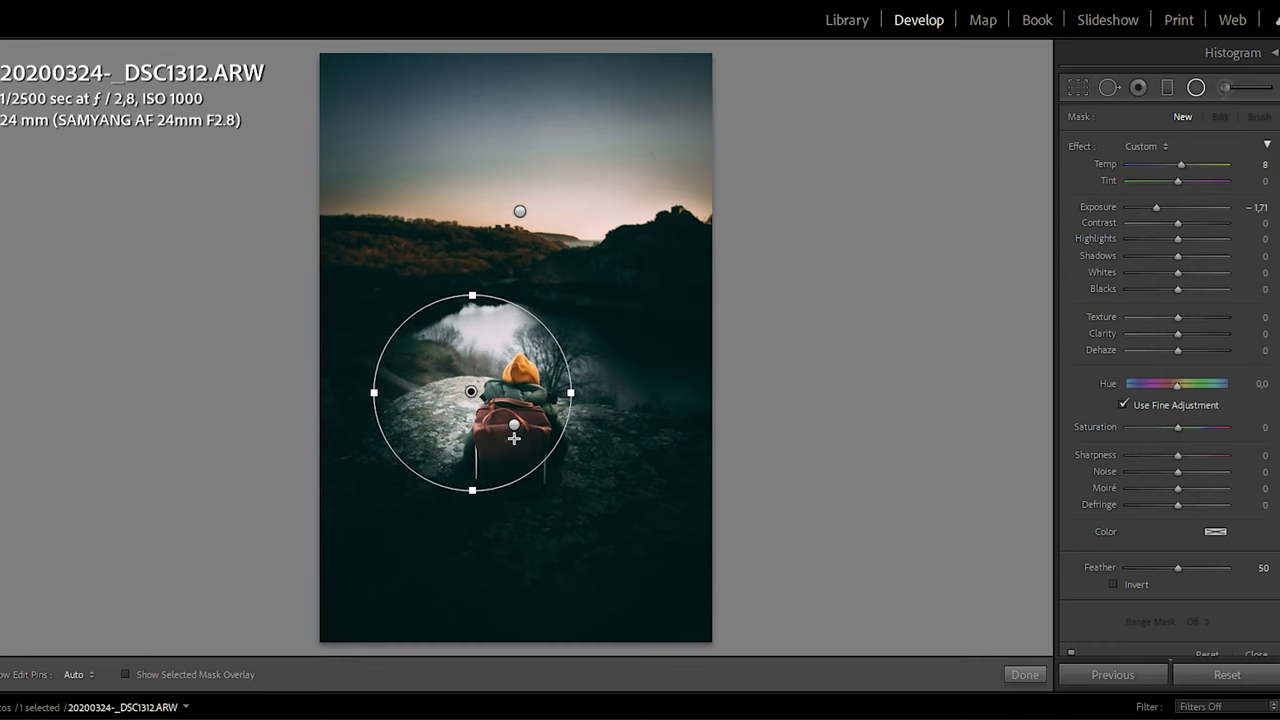
drag(476, 397, 528, 434)
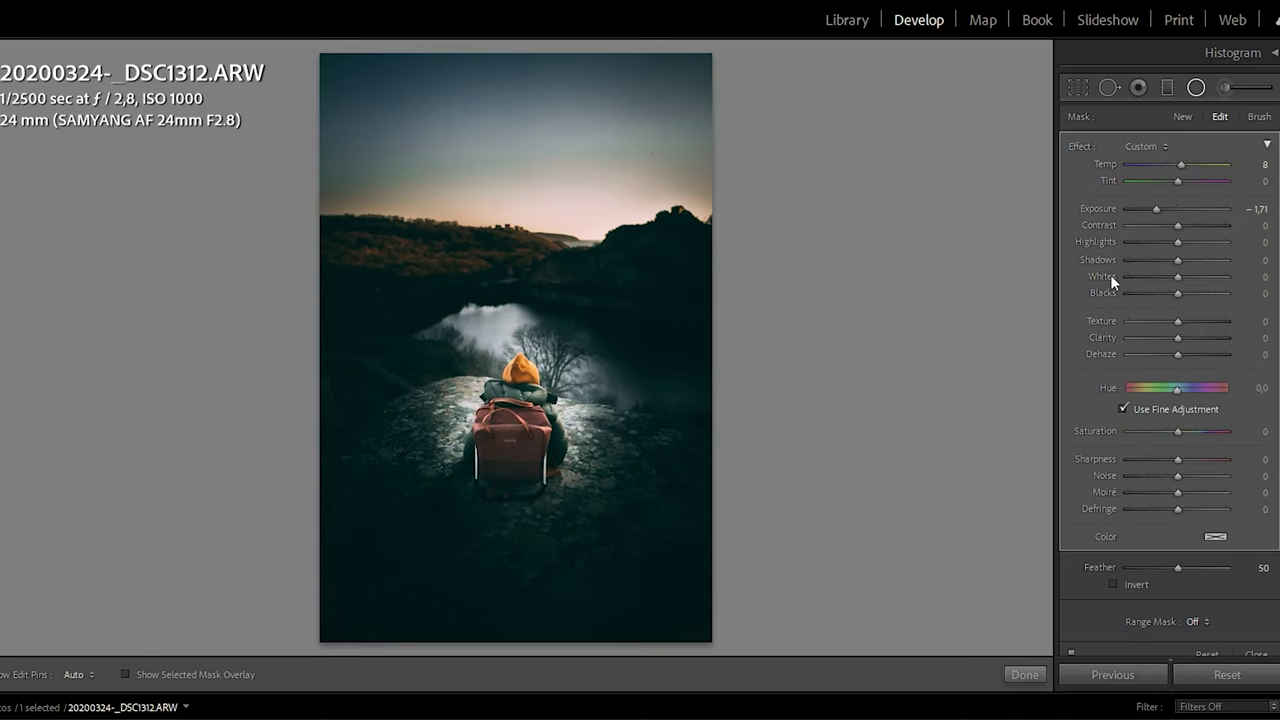
- Invert the new circular filter's mask, reset its exposure to 0 and raise its shadows to 19
click(1114, 585)
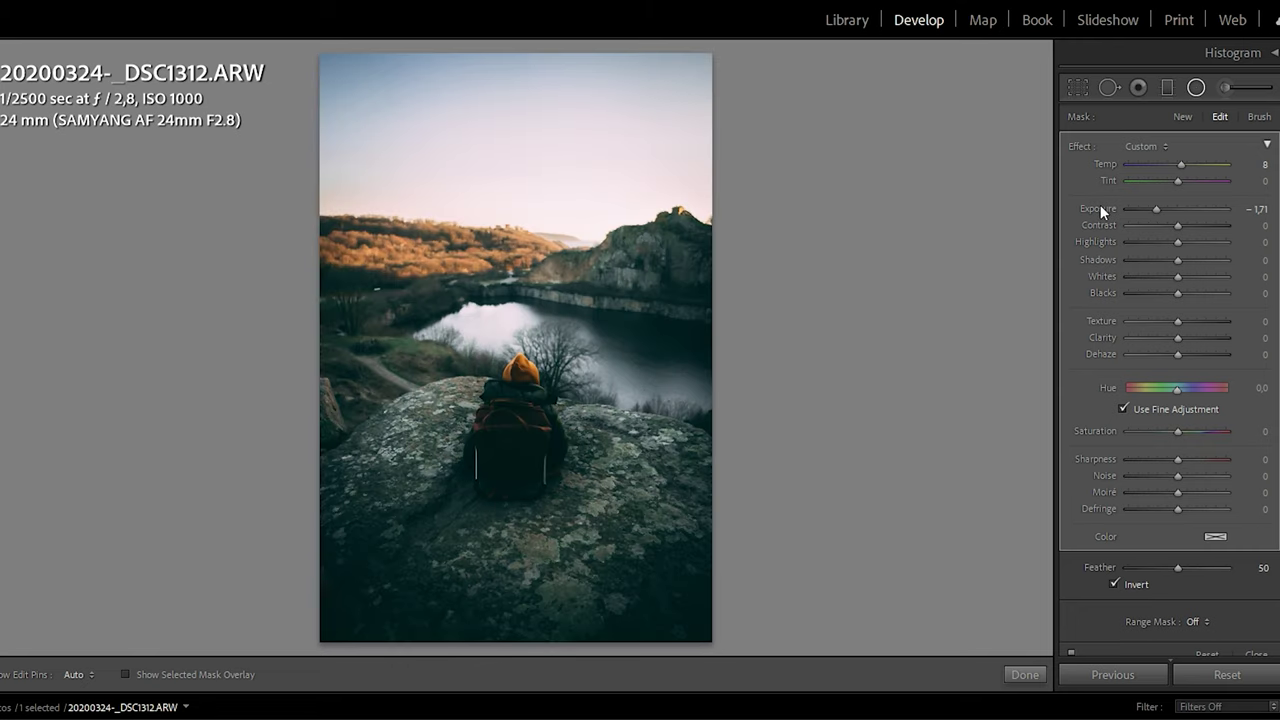
double_click(1100, 206)
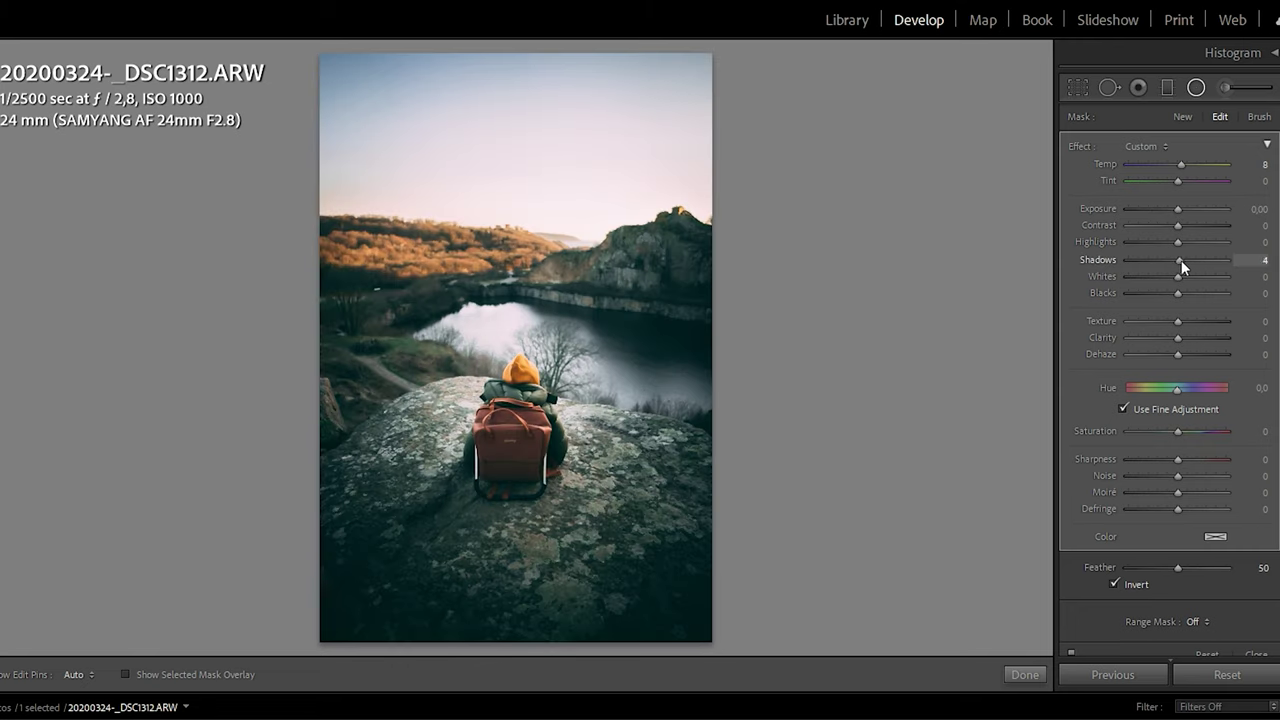
drag(1190, 259, 1187, 259)
- Move the circular radial filter slightly lower over the backpack and finish the filter
mouse_move(543, 457)
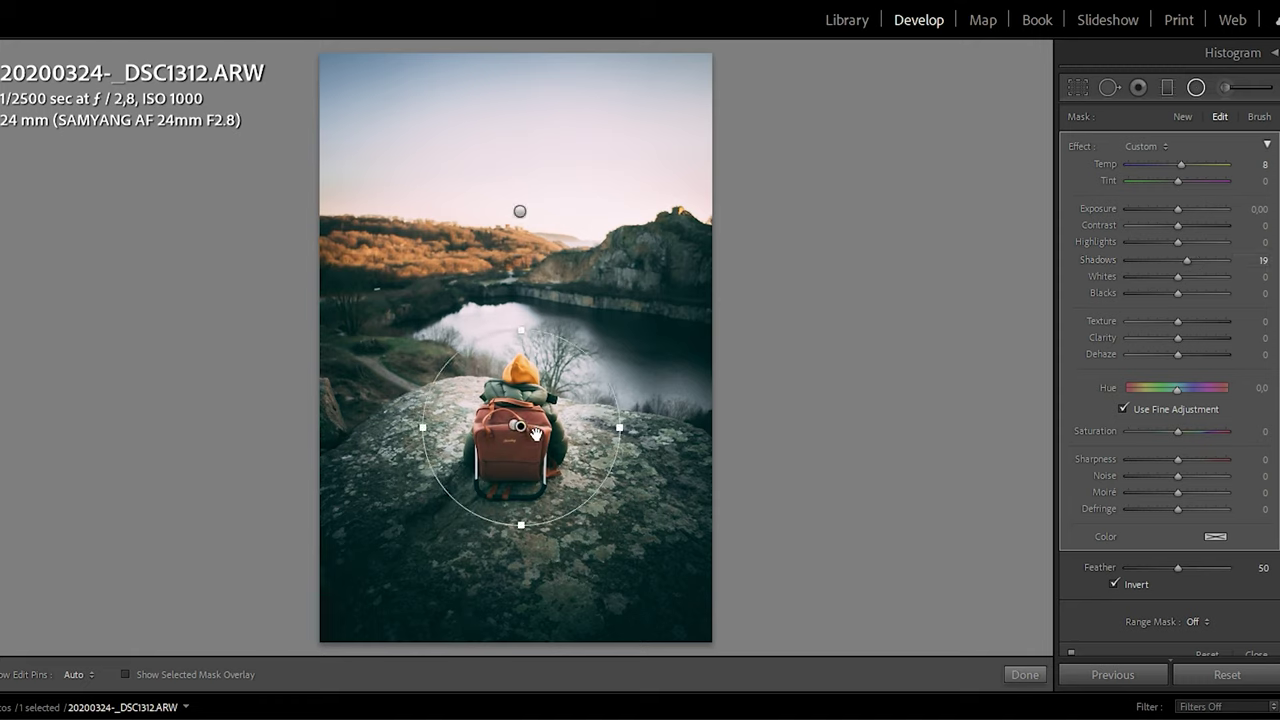
drag(527, 478, 537, 454)
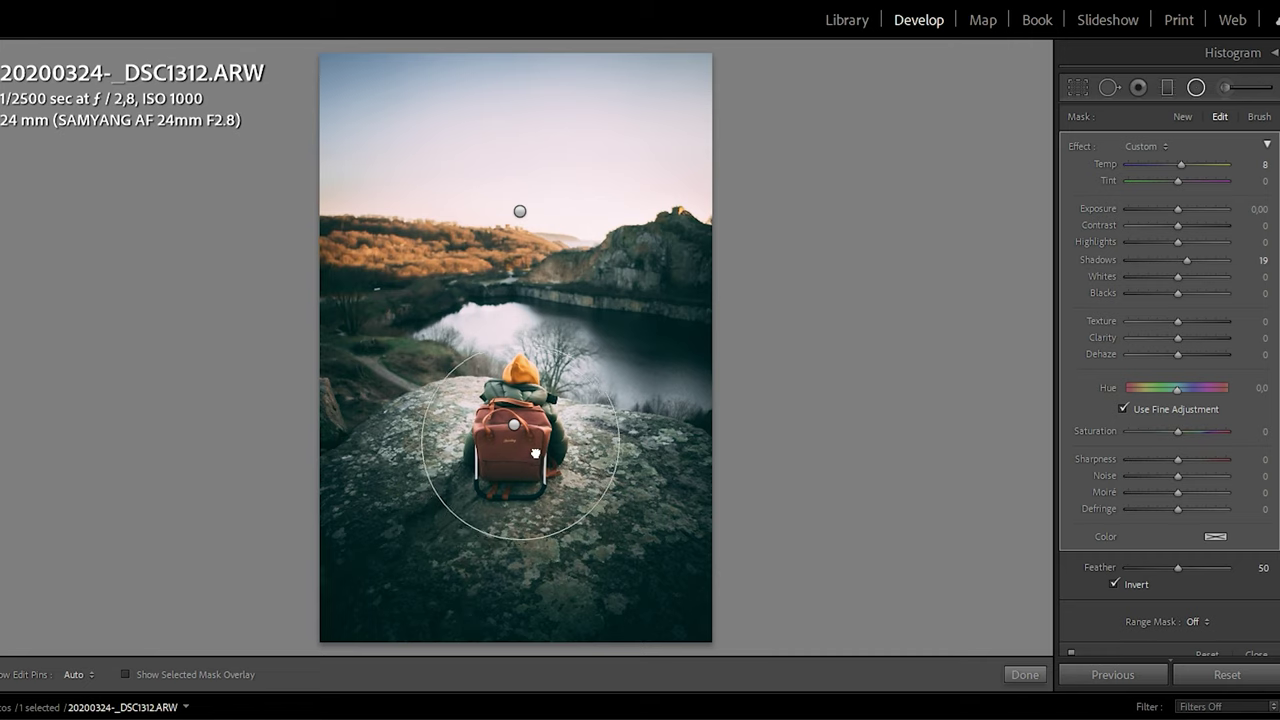
click(1023, 677)
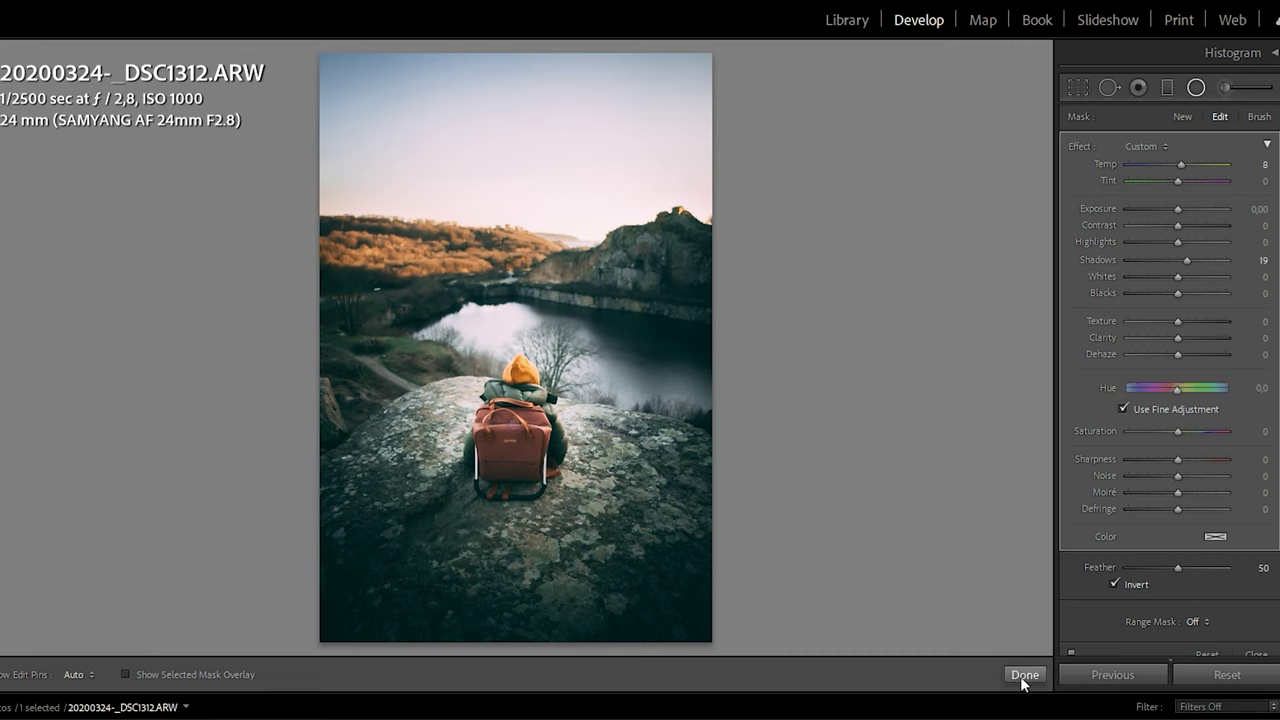
click(1024, 676)
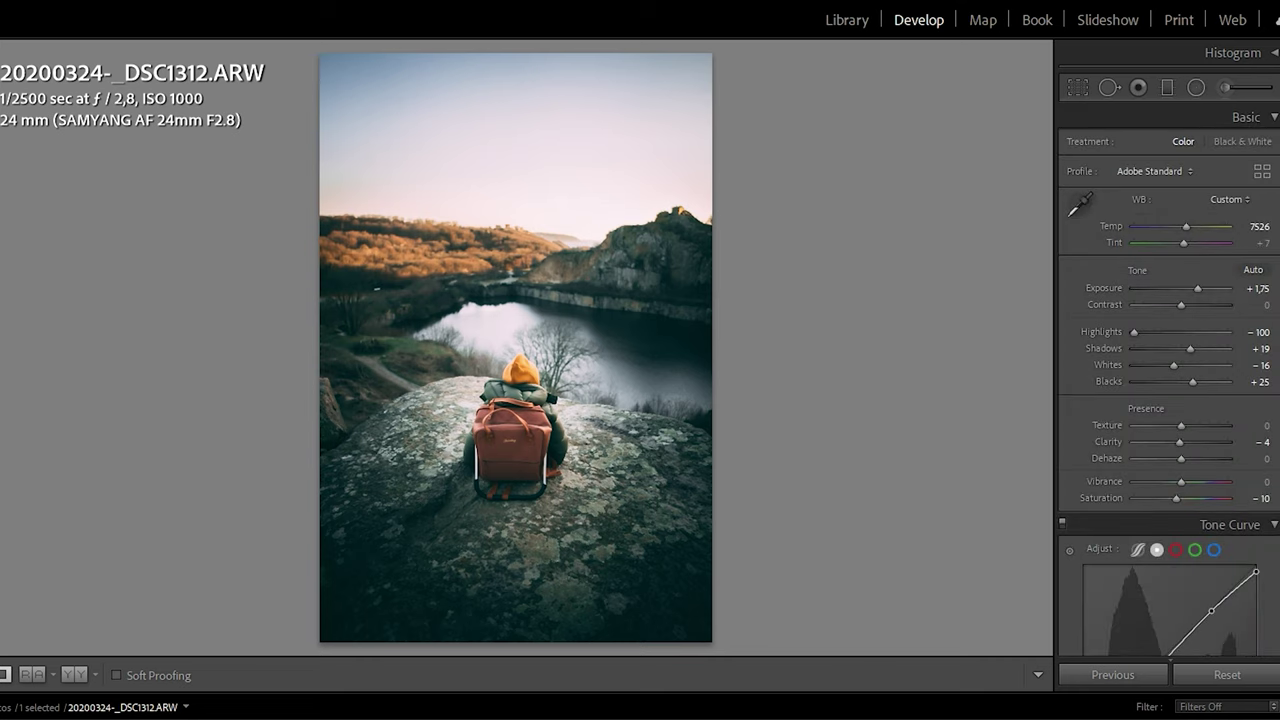
- Enable profile corrections for the Samyang AF 24mm F2.8 lens
scroll(1240, 475, down, 15)
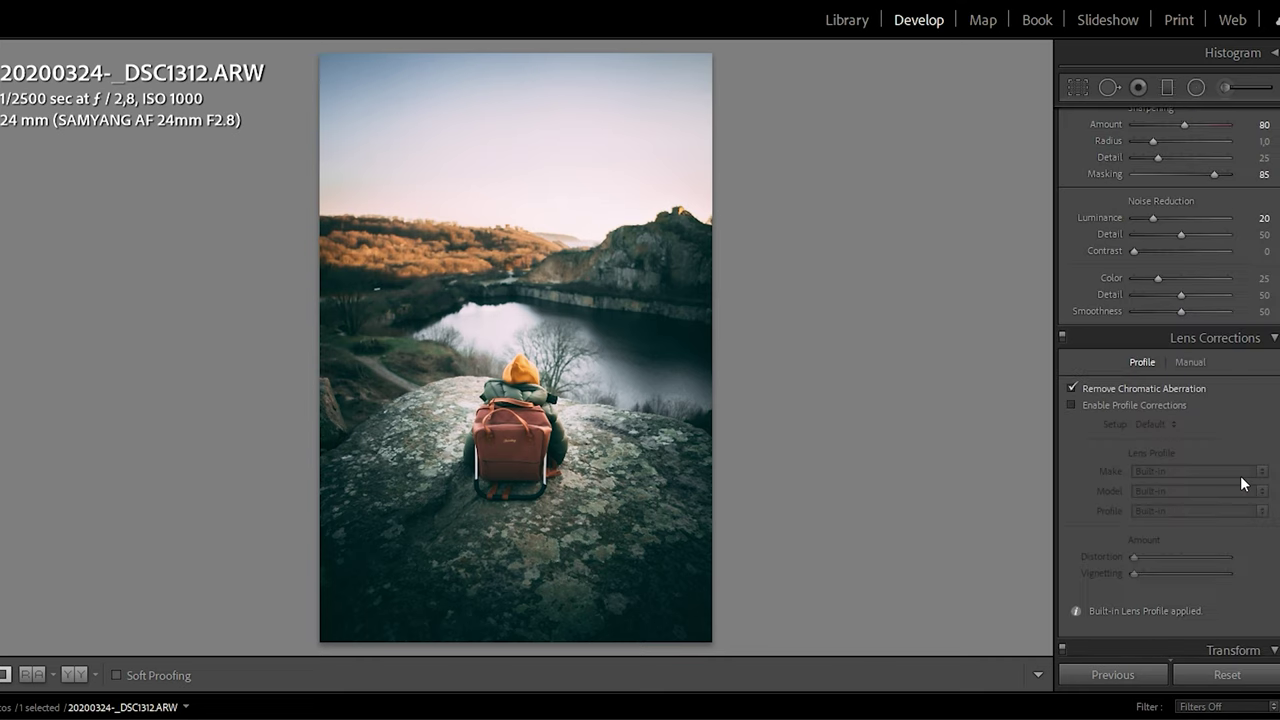
scroll(1238, 480, down, 2)
click(1073, 343)
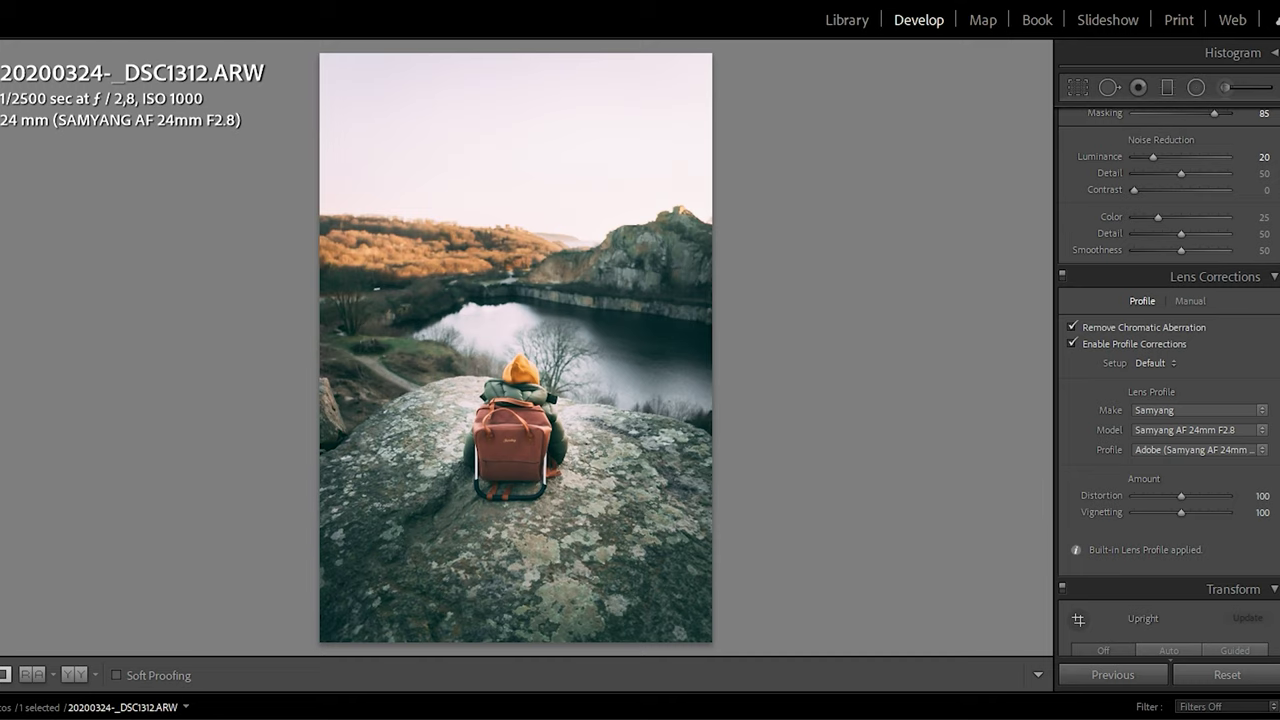
- Add a graduated filter rising from the photo's bottom edge to the backpack, with its exposure at −0.71
scroll(1164, 539, down, 3)
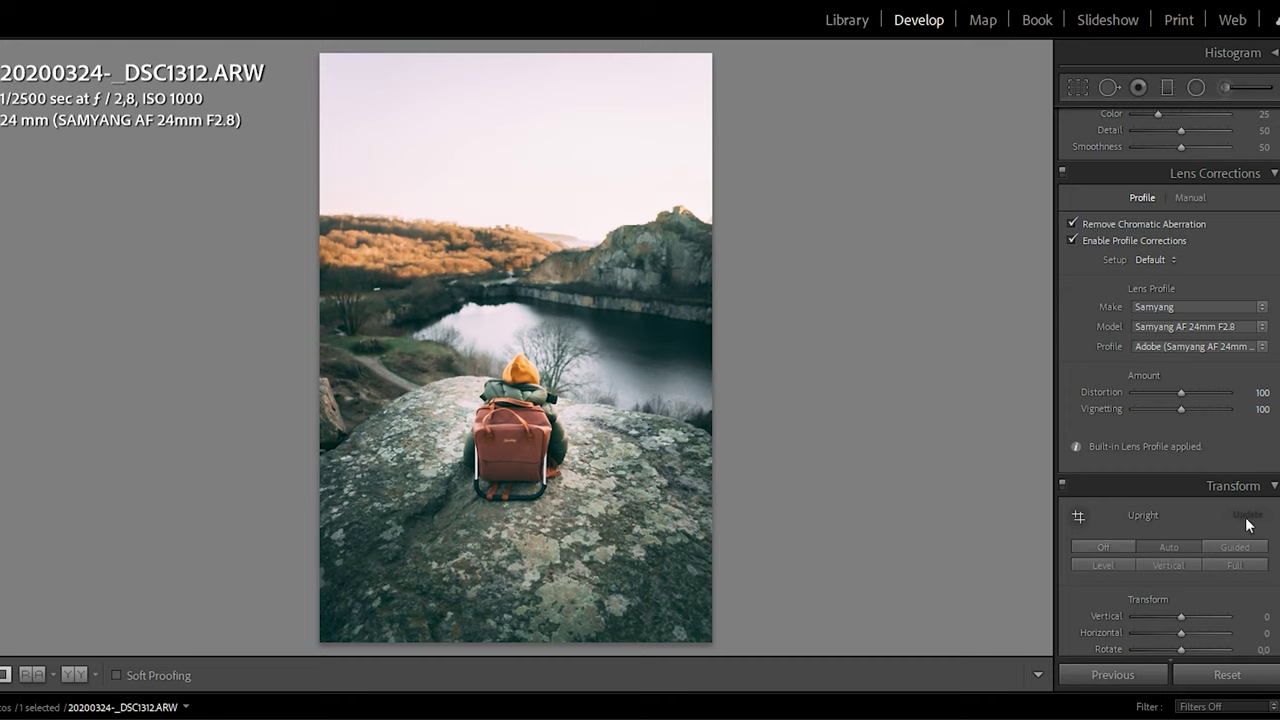
scroll(1168, 380, up, 10)
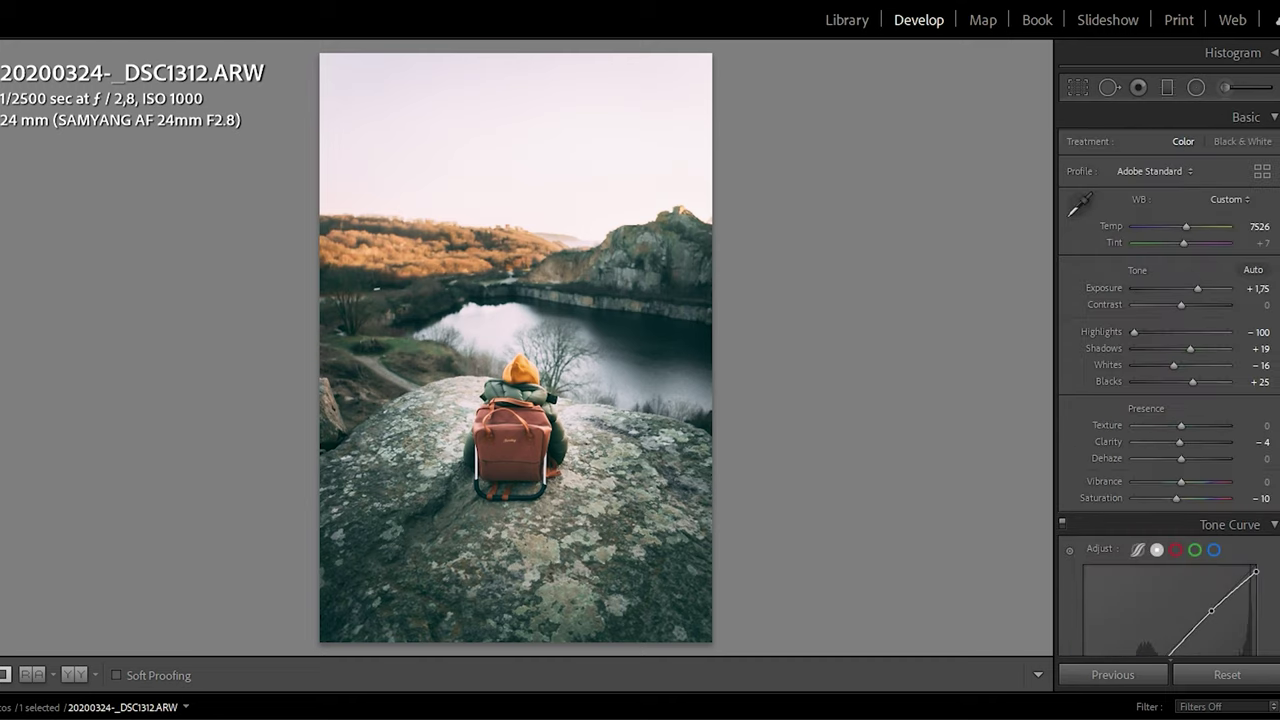
click(1166, 88)
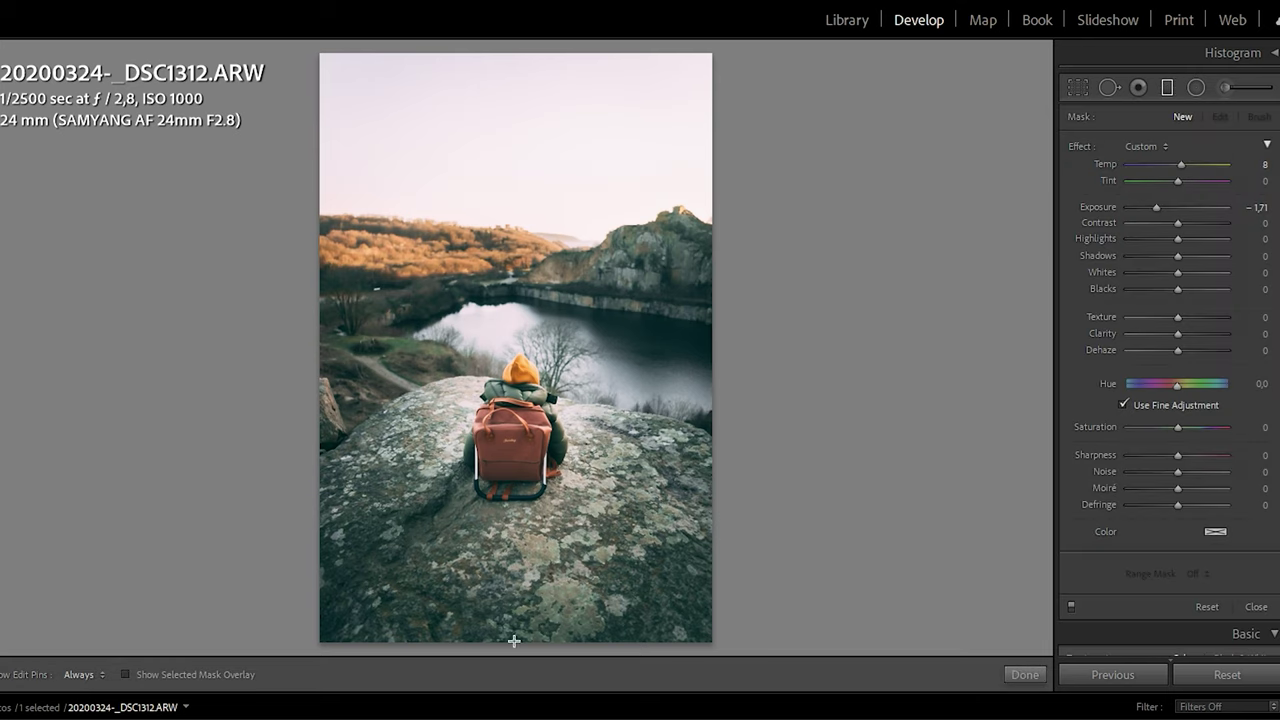
drag(503, 652, 497, 490)
drag(1157, 205, 1163, 205)
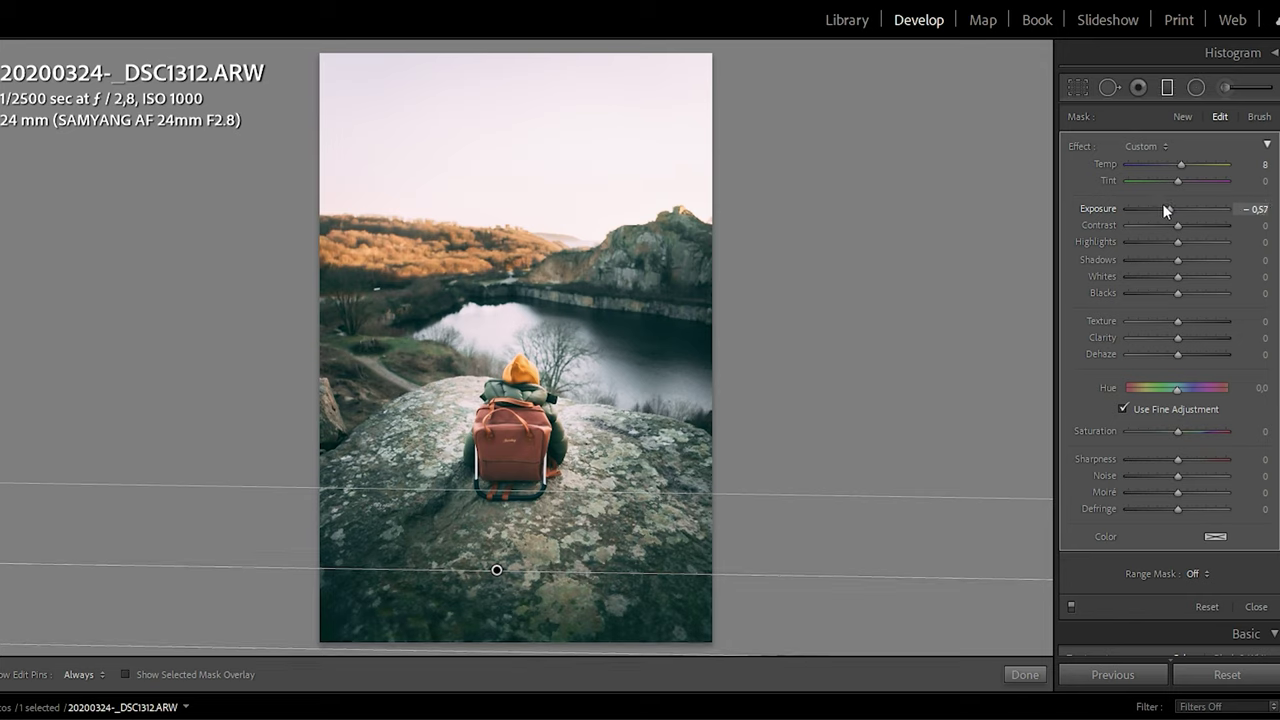
drag(519, 503, 520, 432)
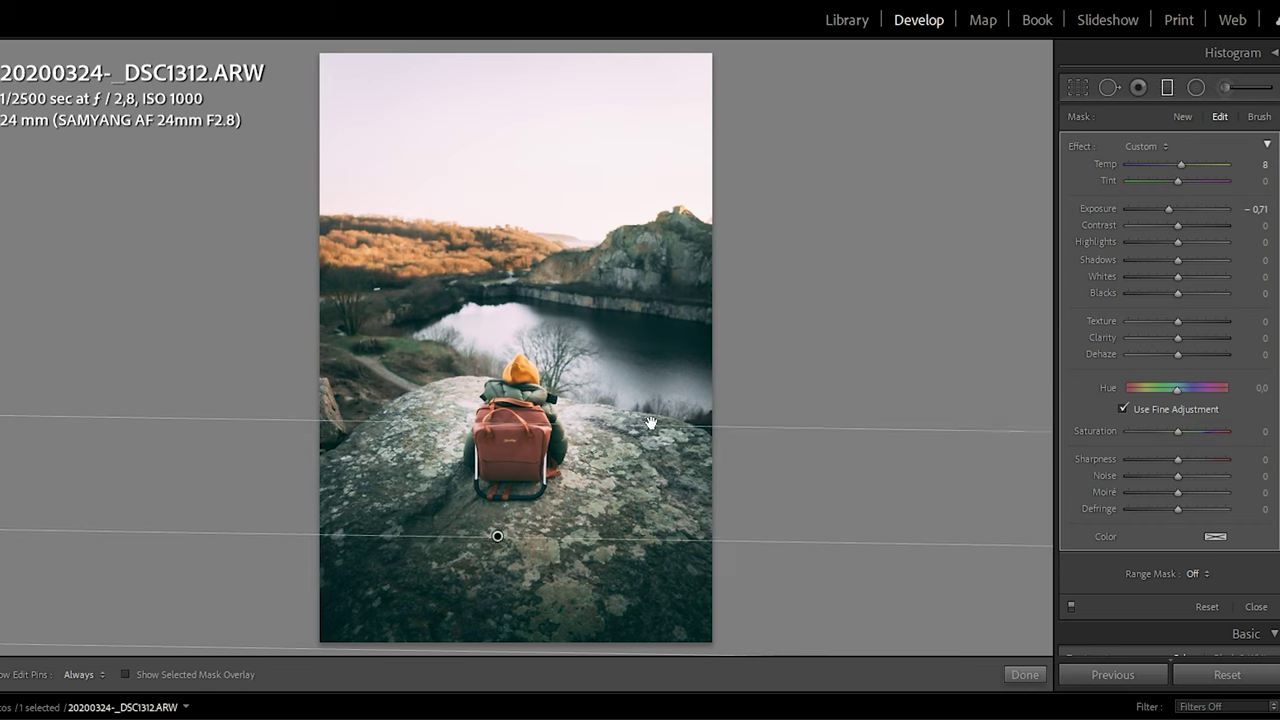
- Add graduated filters inward from the photo's right and left edges, with their exposure at −0.30
drag(731, 356, 485, 354)
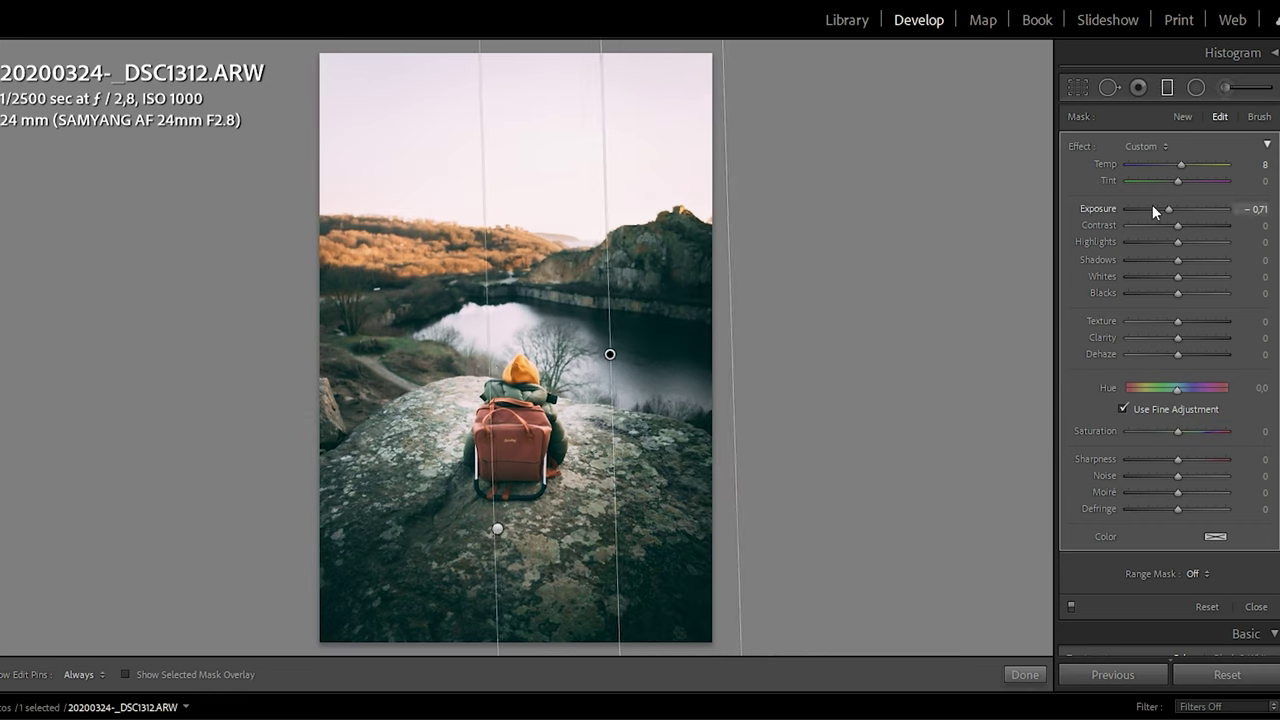
drag(1168, 208, 1172, 205)
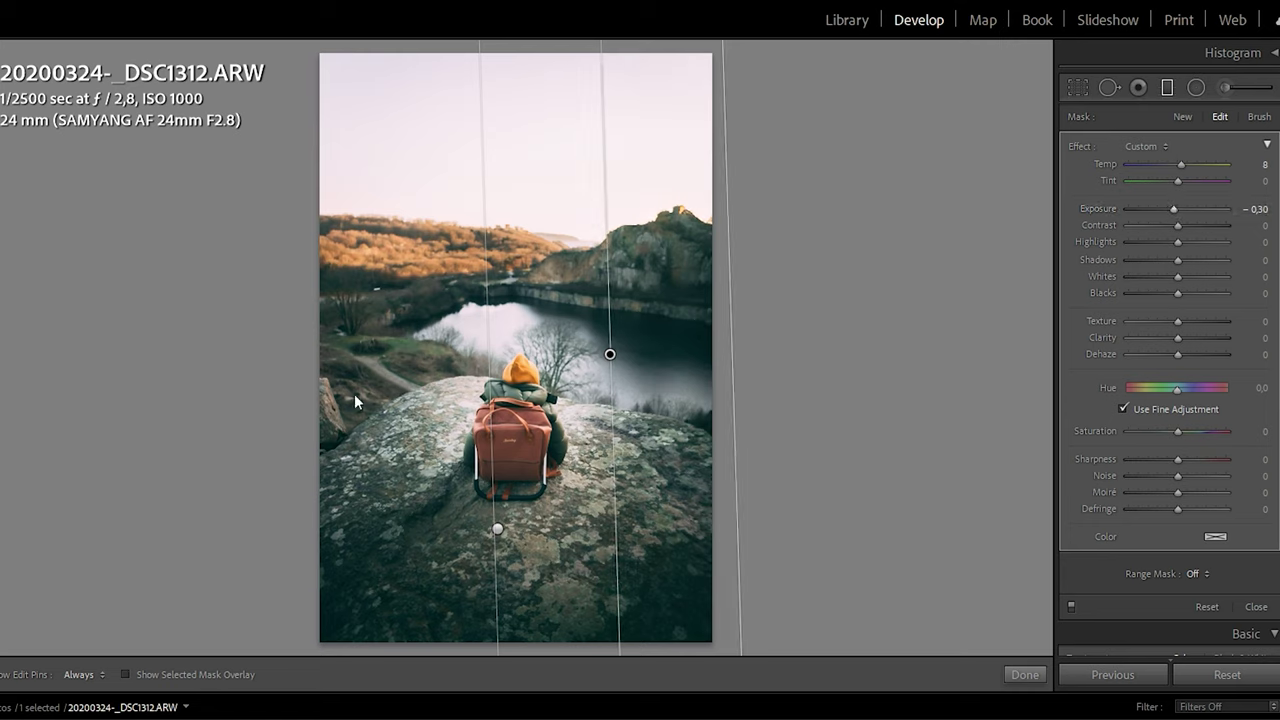
mouse_move(292, 383)
mouse_down()
mouse_move(457, 398)
mouse_move(555, 340)
mouse_move(588, 299)
mouse_up()
- Add a graduated filter down from the photo's top edge, lower and tilt it toward the lake's far shore, and finish the filters
drag(577, 48, 576, 365)
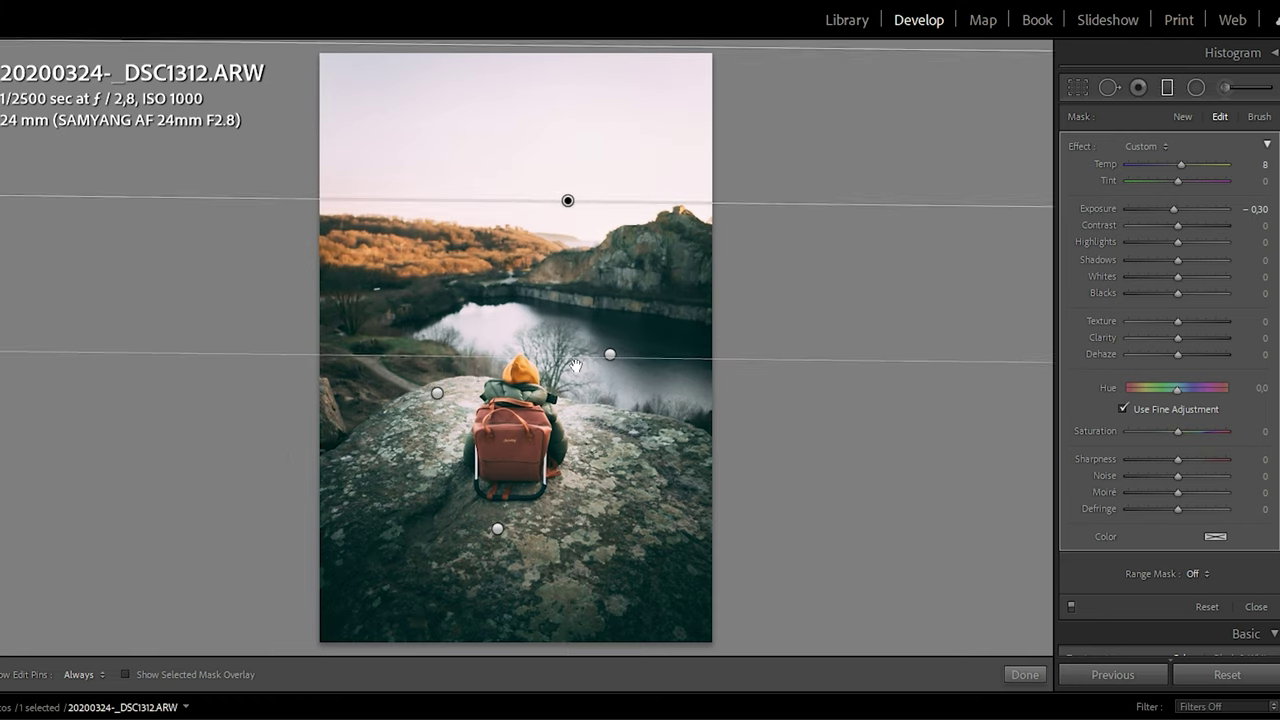
drag(586, 207, 559, 295)
click(1020, 676)
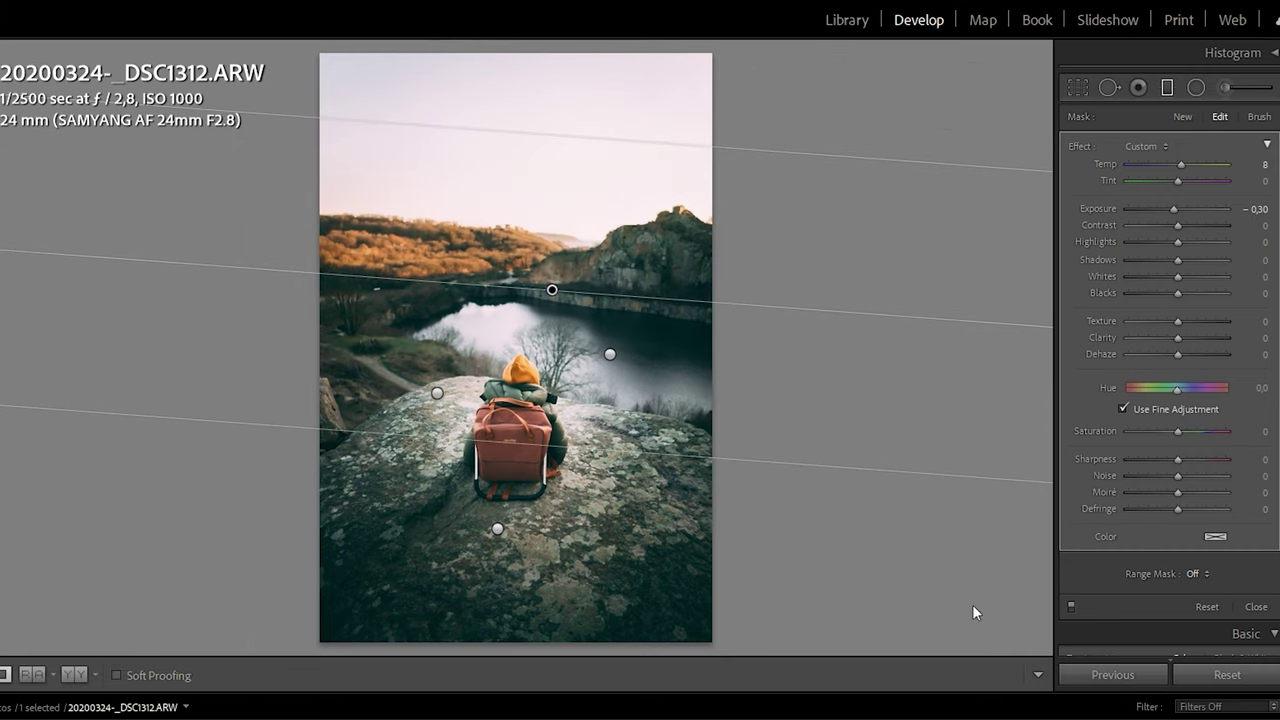
- Reset all develop settings to compare with the original photo, and undo the reset
key(ctrl+shift+r)
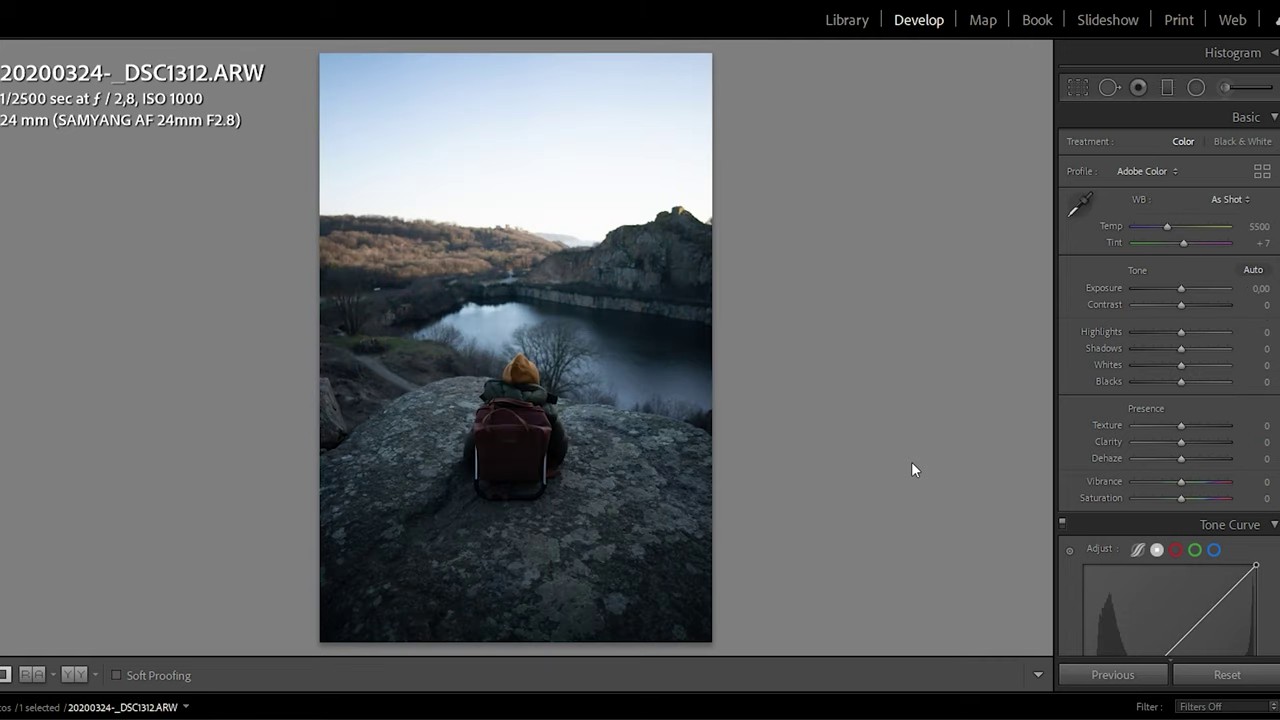
key(alt)
key(ctrl+z)
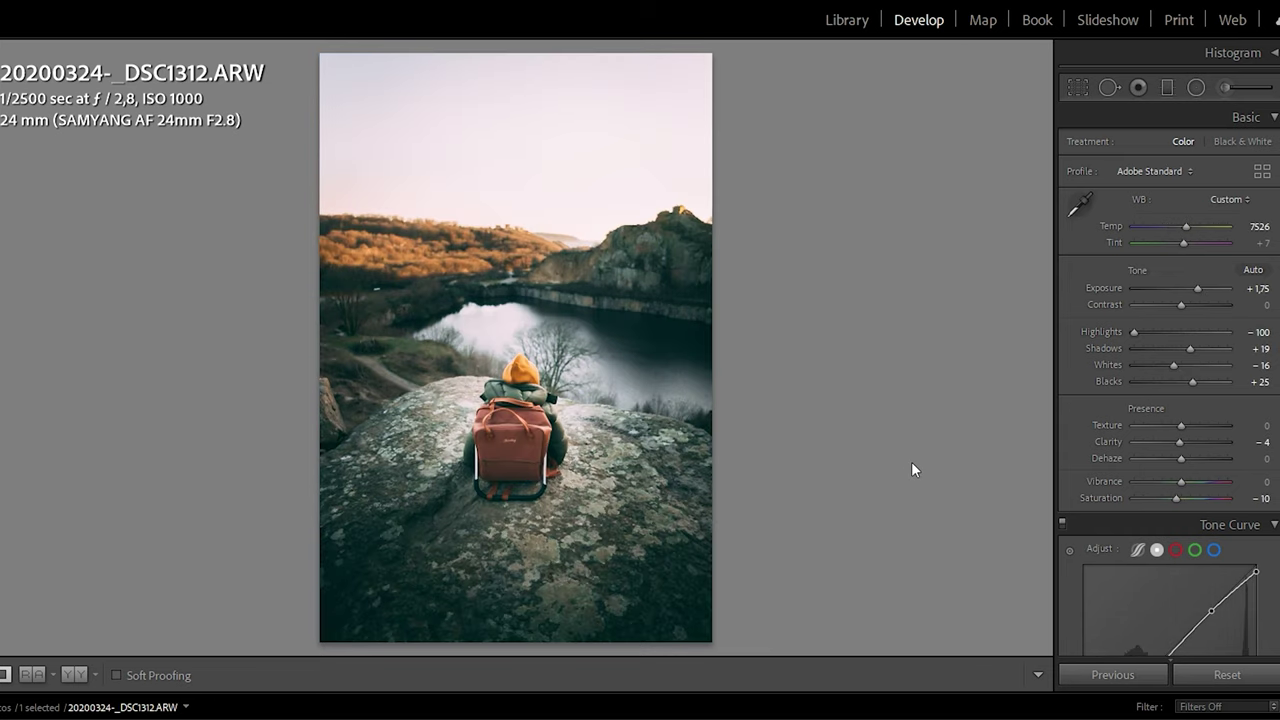
- Lower the photo's basic temperature to 7351 and its exposure to +1.58
drag(1185, 226, 1183, 231)
drag(1196, 285, 1195, 286)
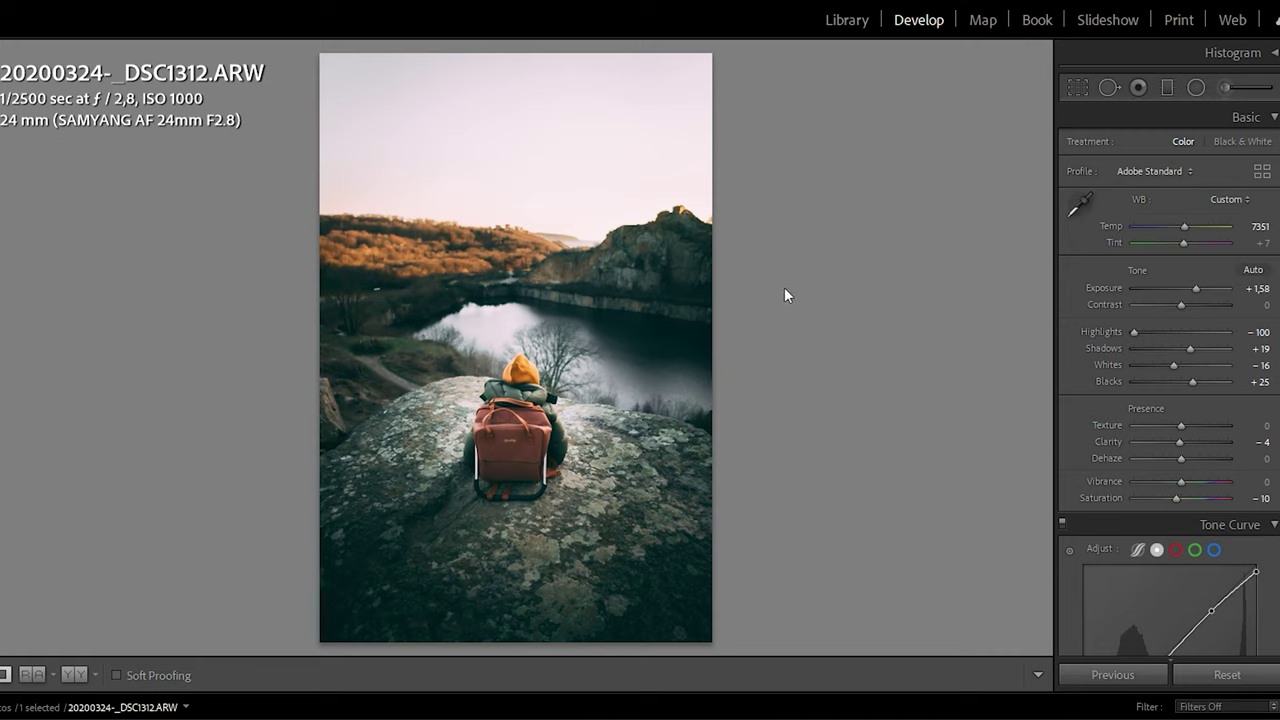
- Draw a wide, inverted radial filter over the lake above the seated person and set its exposure to 0.37
click(1196, 88)
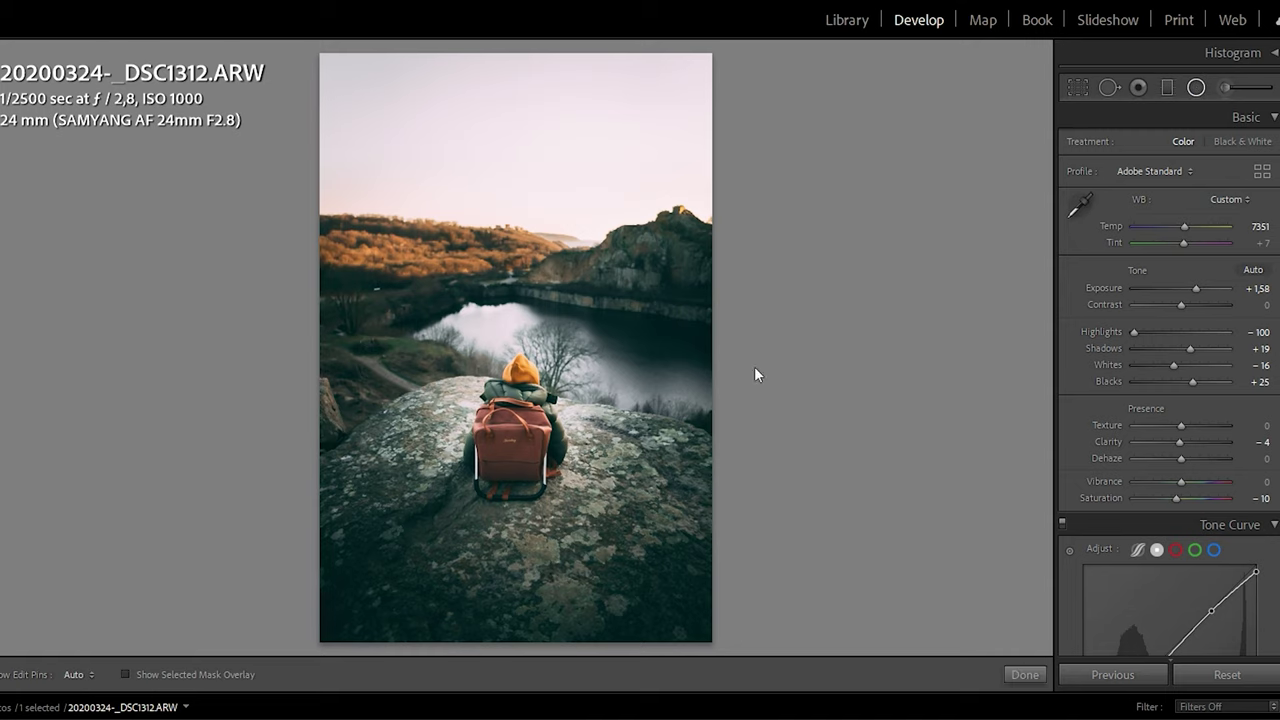
drag(520, 308, 682, 372)
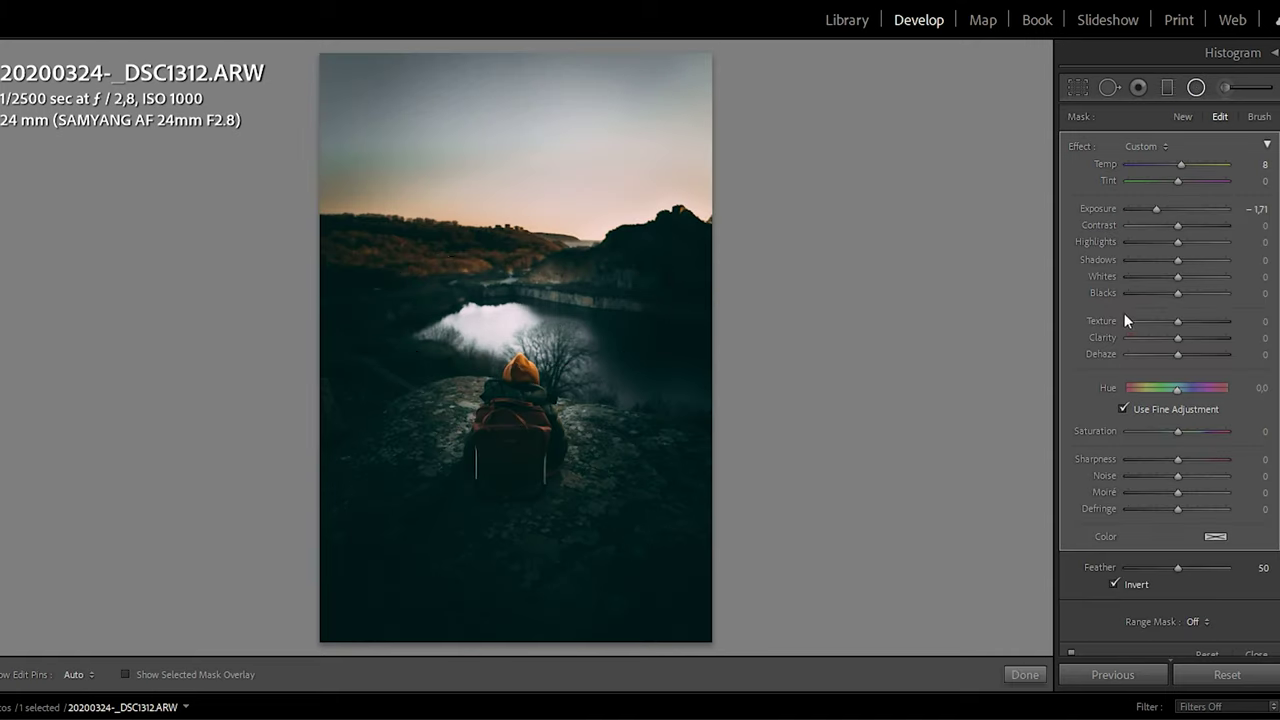
double_click(1100, 208)
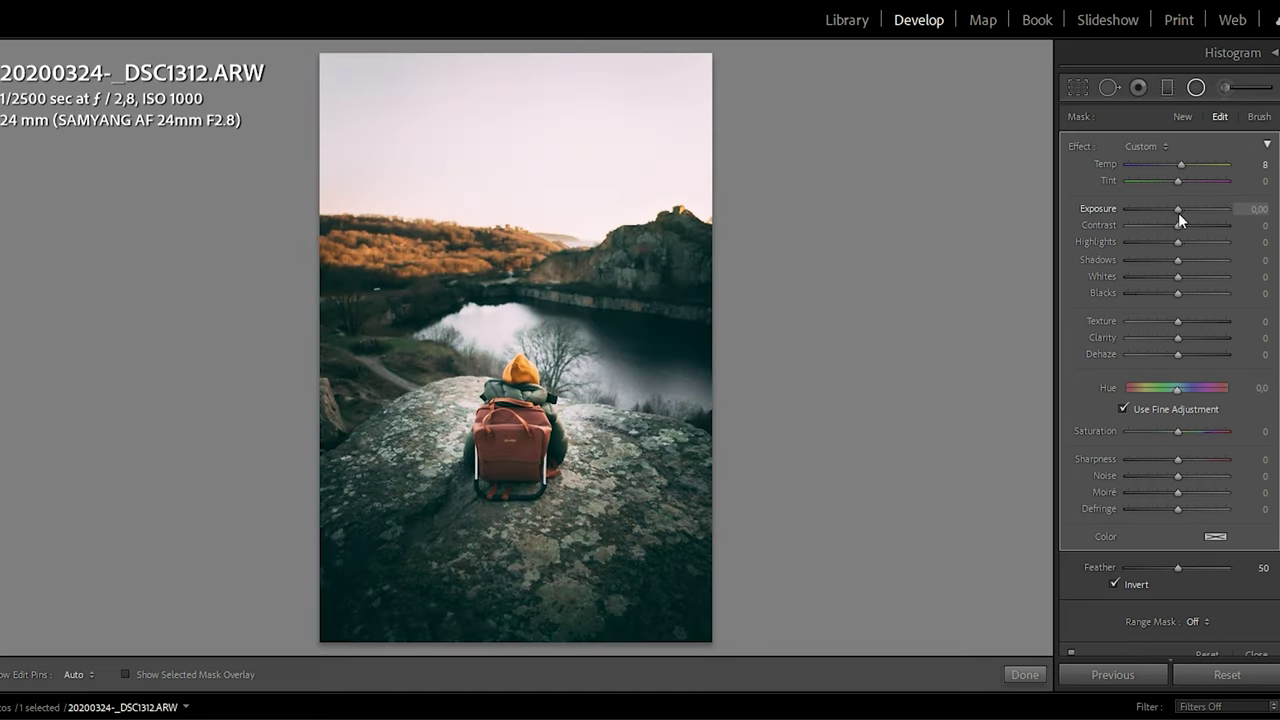
drag(1181, 210, 1185, 208)
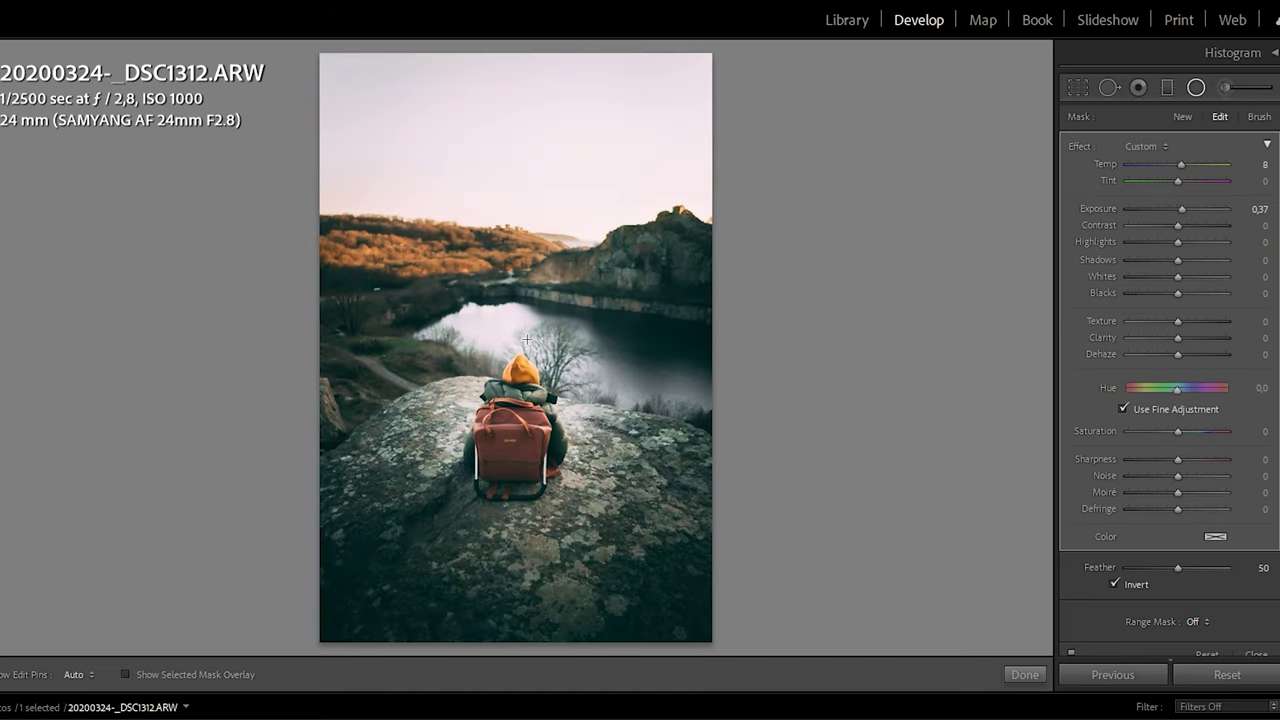
- Move the new radial filter over the quarry wall across the lake, tilt it slightly and set its exposure to 0.77
drag(520, 306, 644, 321)
drag(505, 292, 508, 292)
drag(1183, 207, 1188, 206)
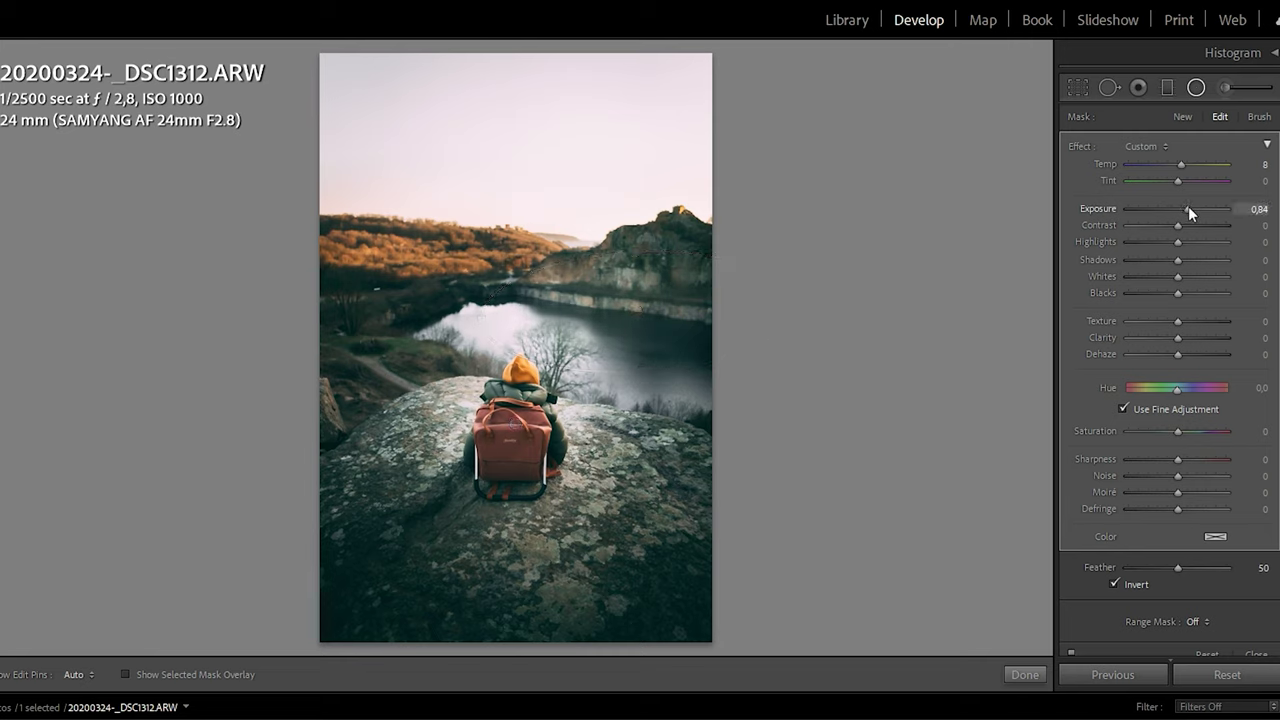
drag(1188, 206, 1187, 207)
- Switch the radial filter adjustments off and on to compare their effect, and finish the filter
click(1072, 655)
click(1072, 655)
scroll(1160, 600, down, 3)
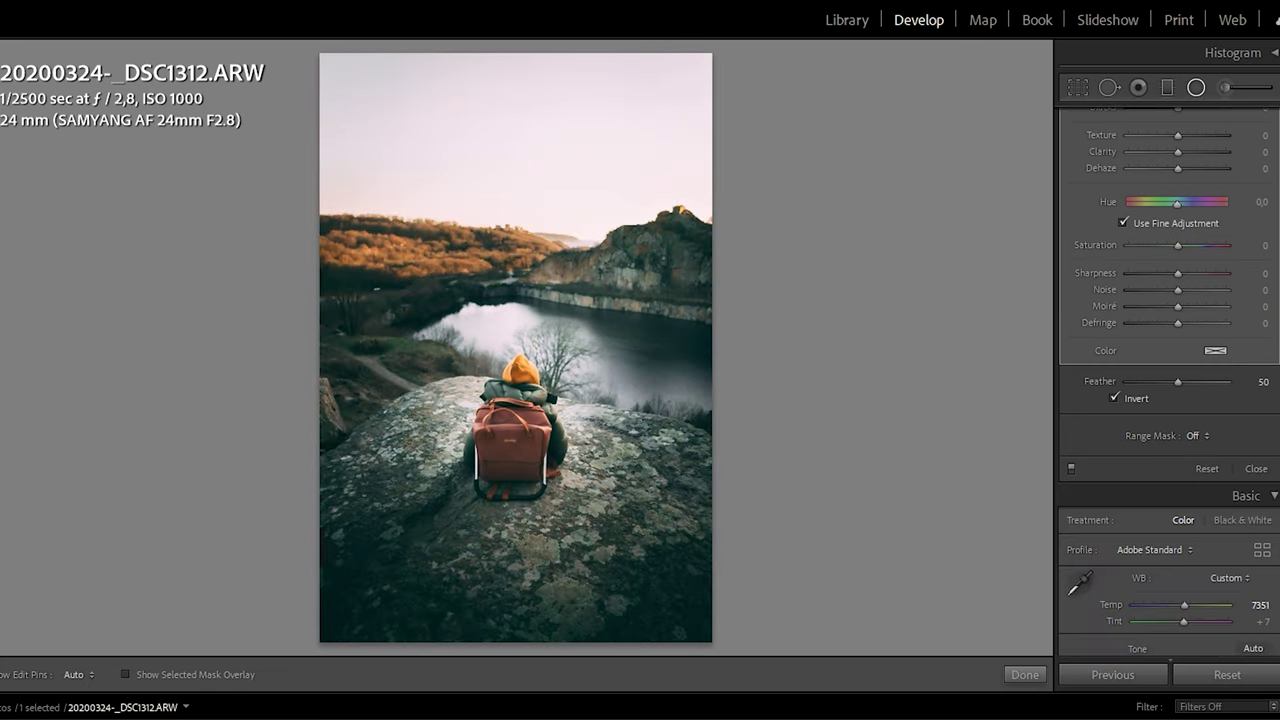
scroll(1160, 450, up, 3)
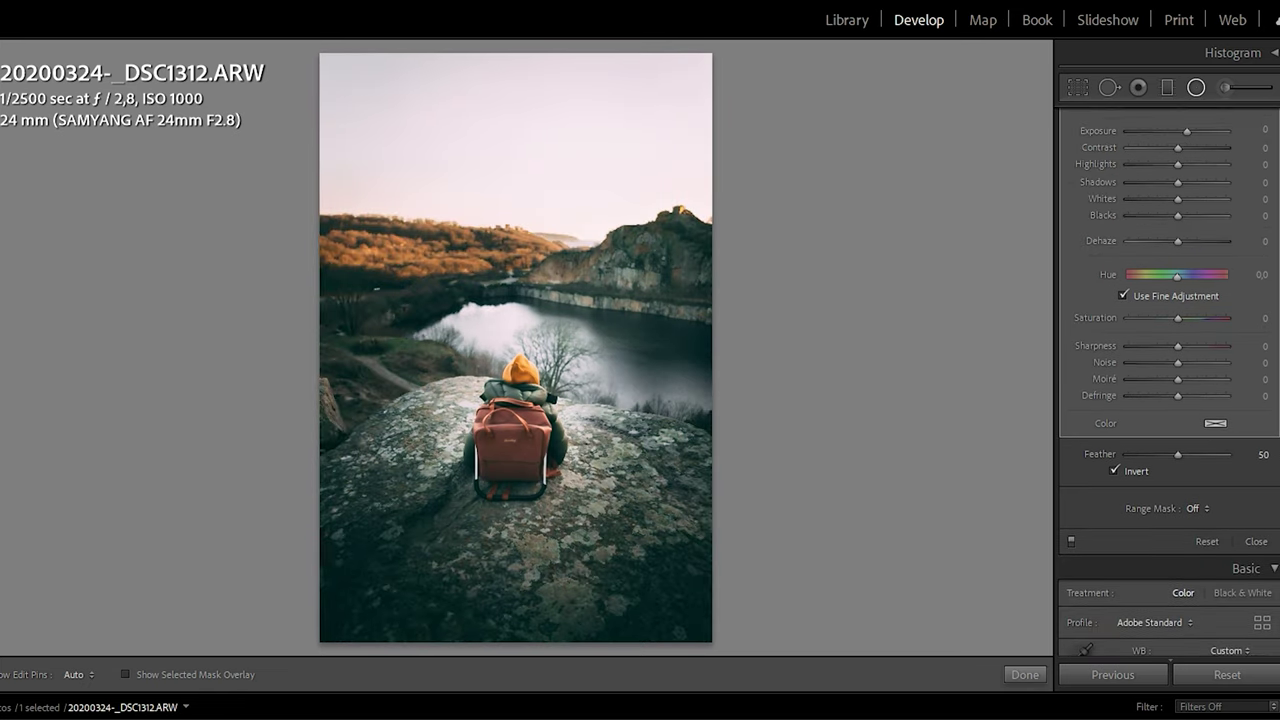
click(1027, 677)
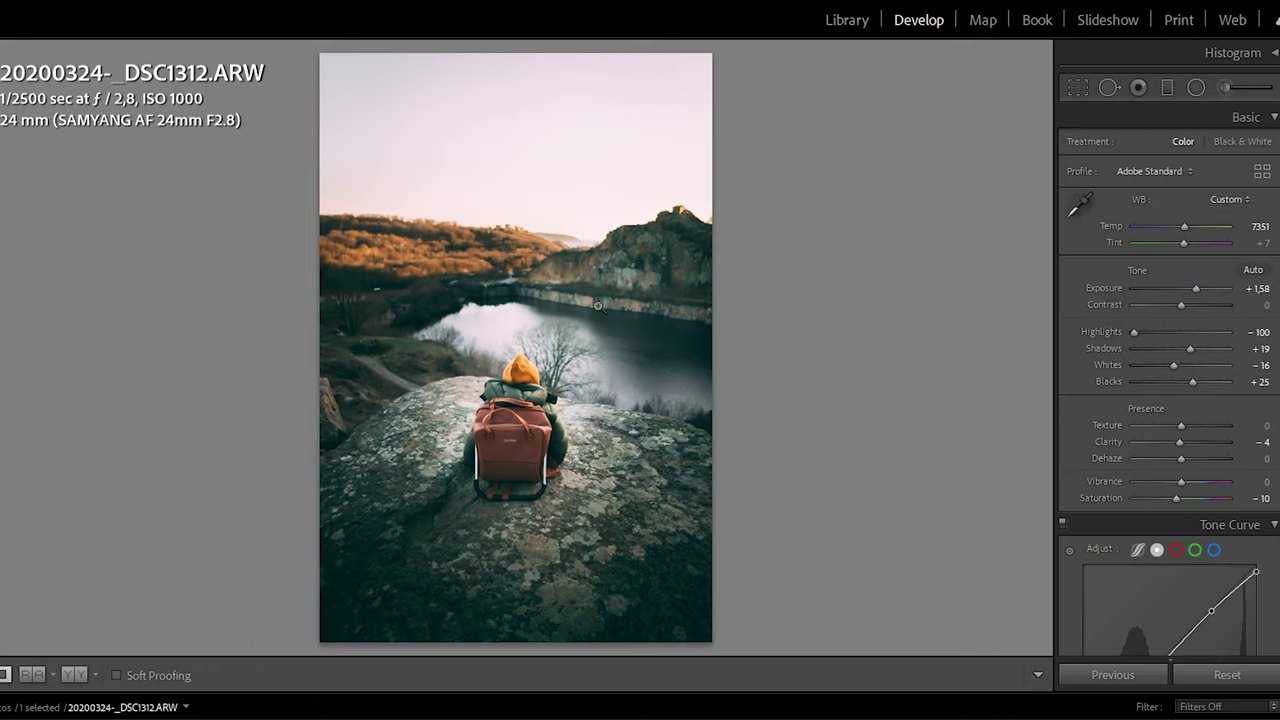
- Delete the radial filter over the quarry wall to compare the photo without it, undo the deletion and finish the filter
click(1196, 87)
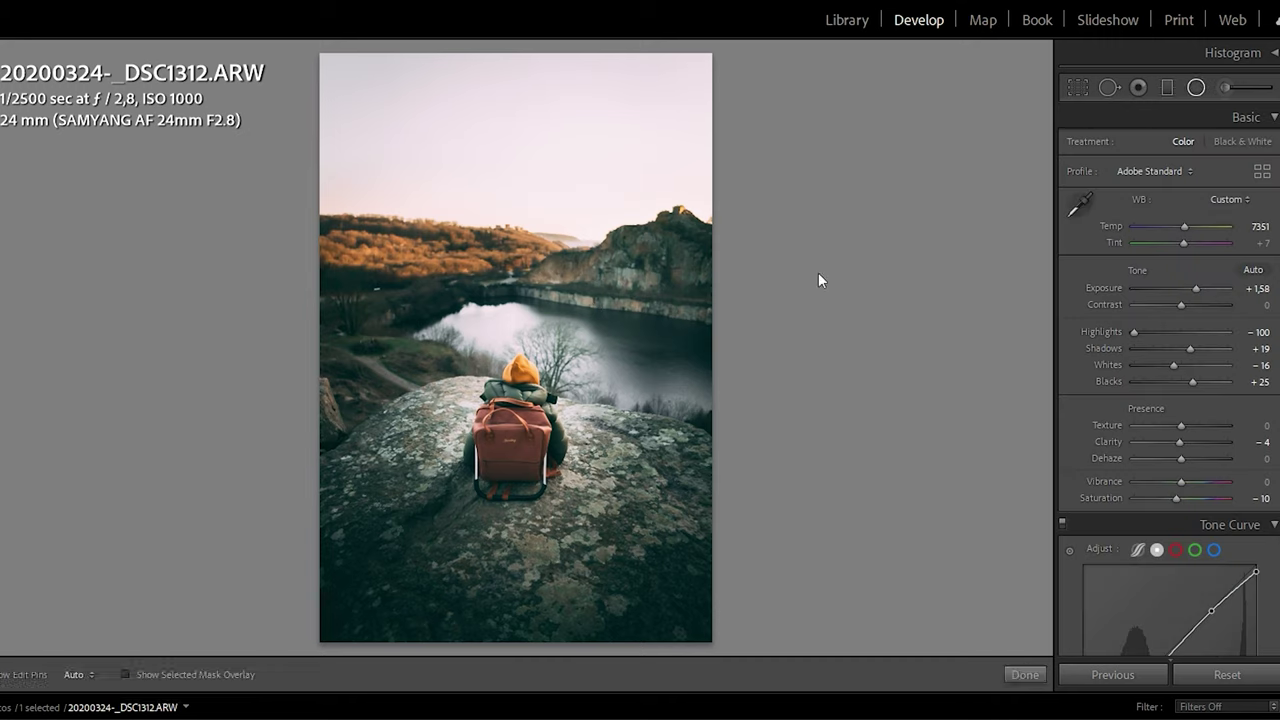
click(637, 312)
right_click(637, 312)
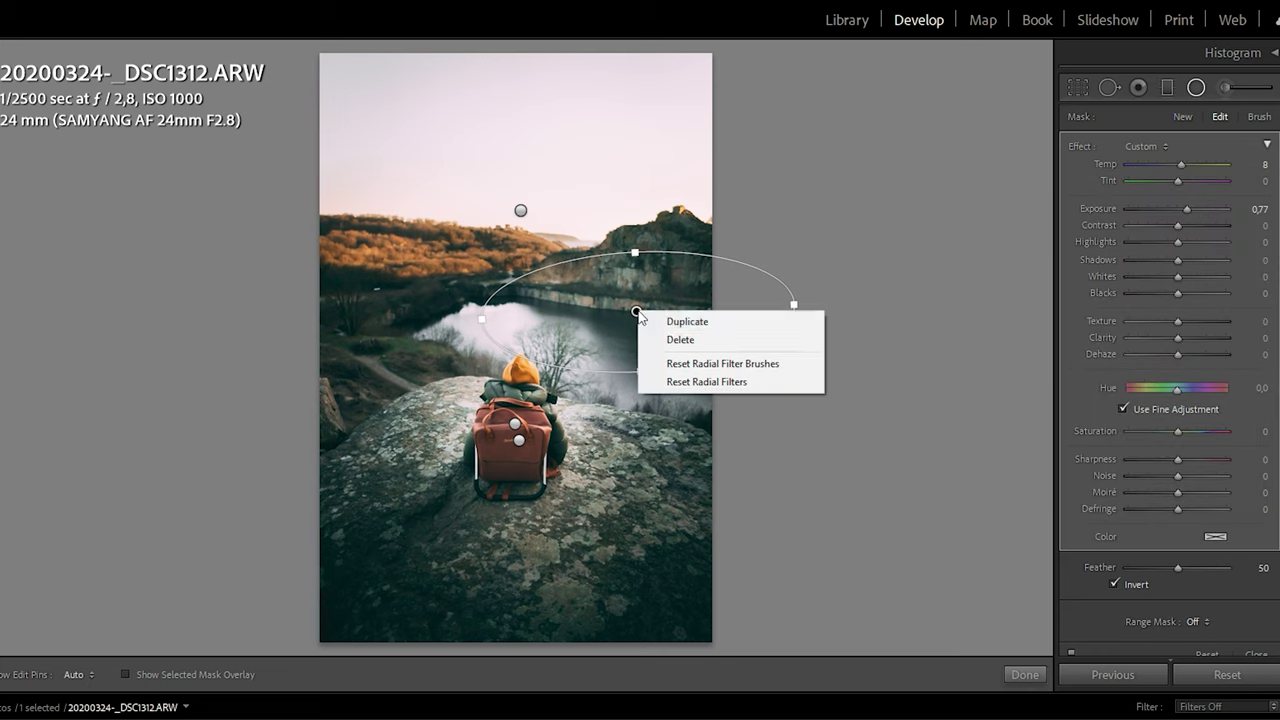
click(672, 339)
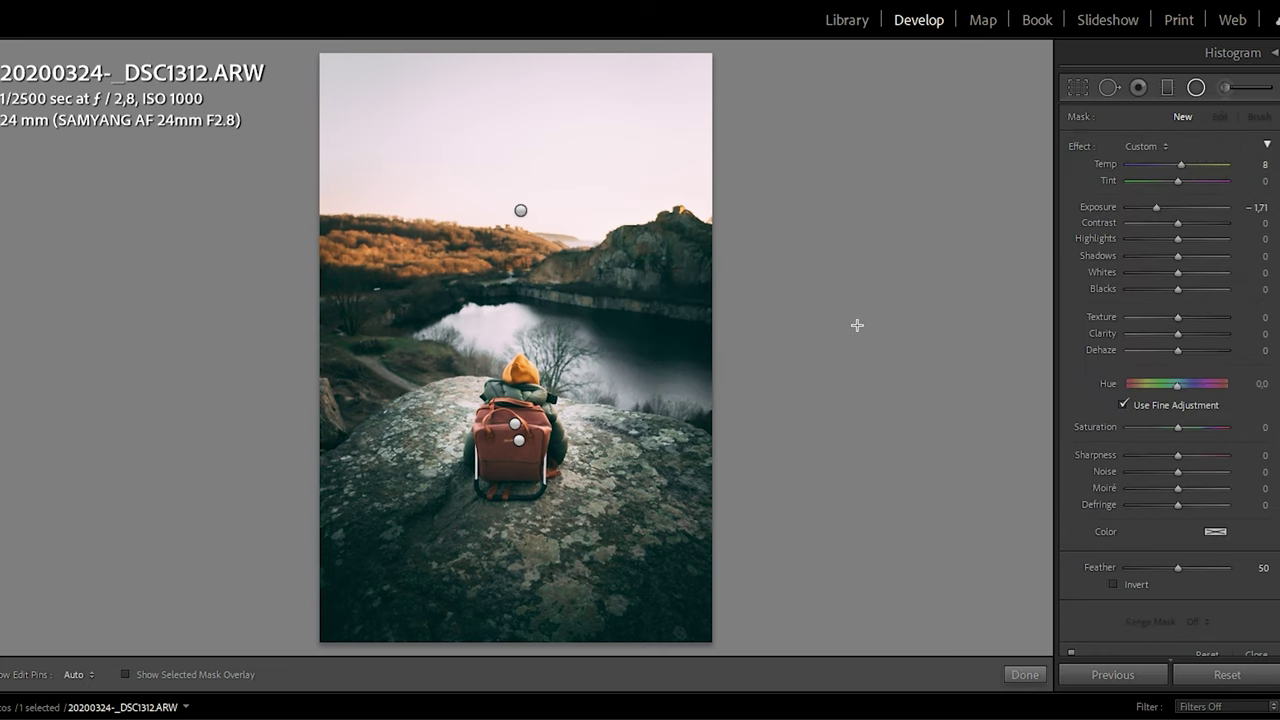
key(ctrl+z)
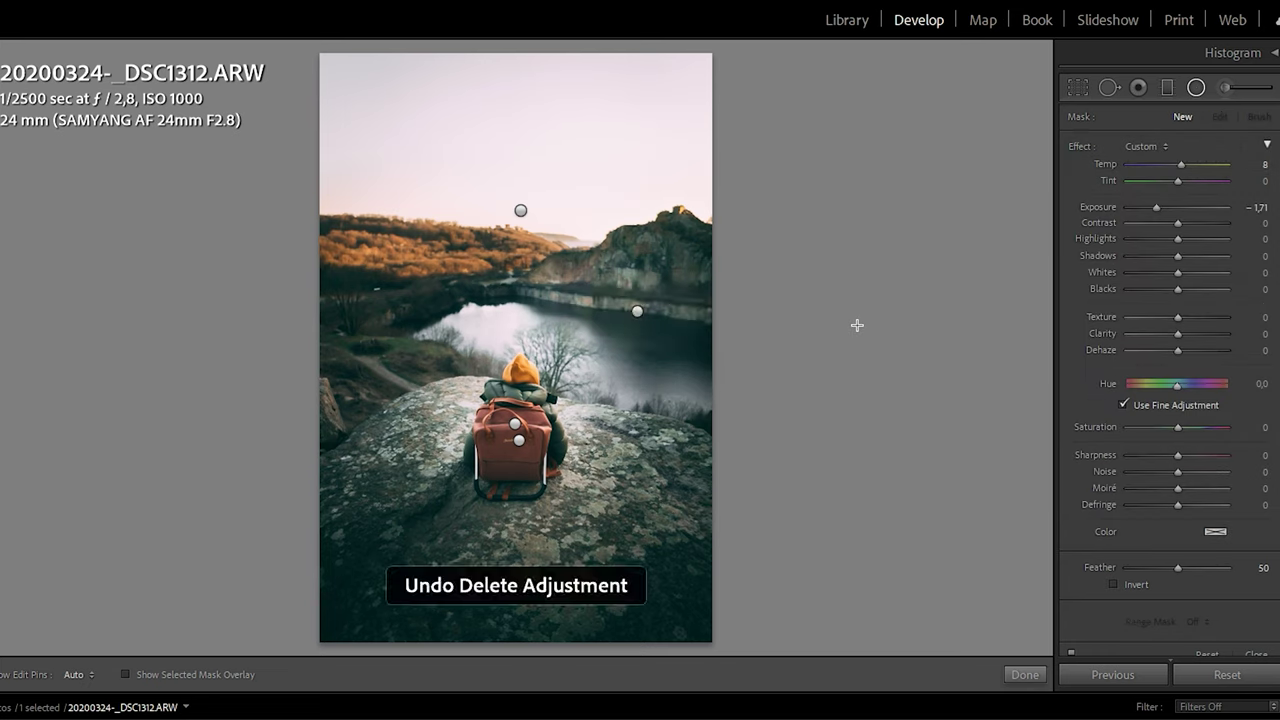
key(ctrl+shift+z)
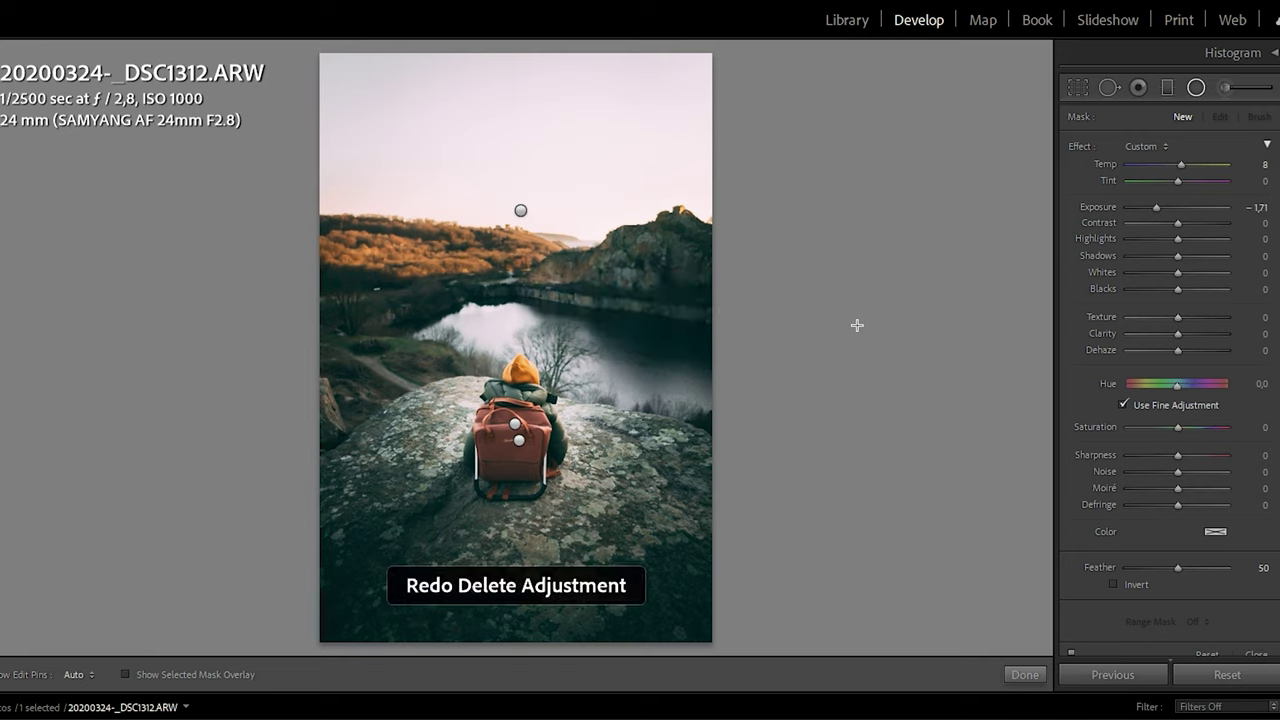
key(ctrl+z)
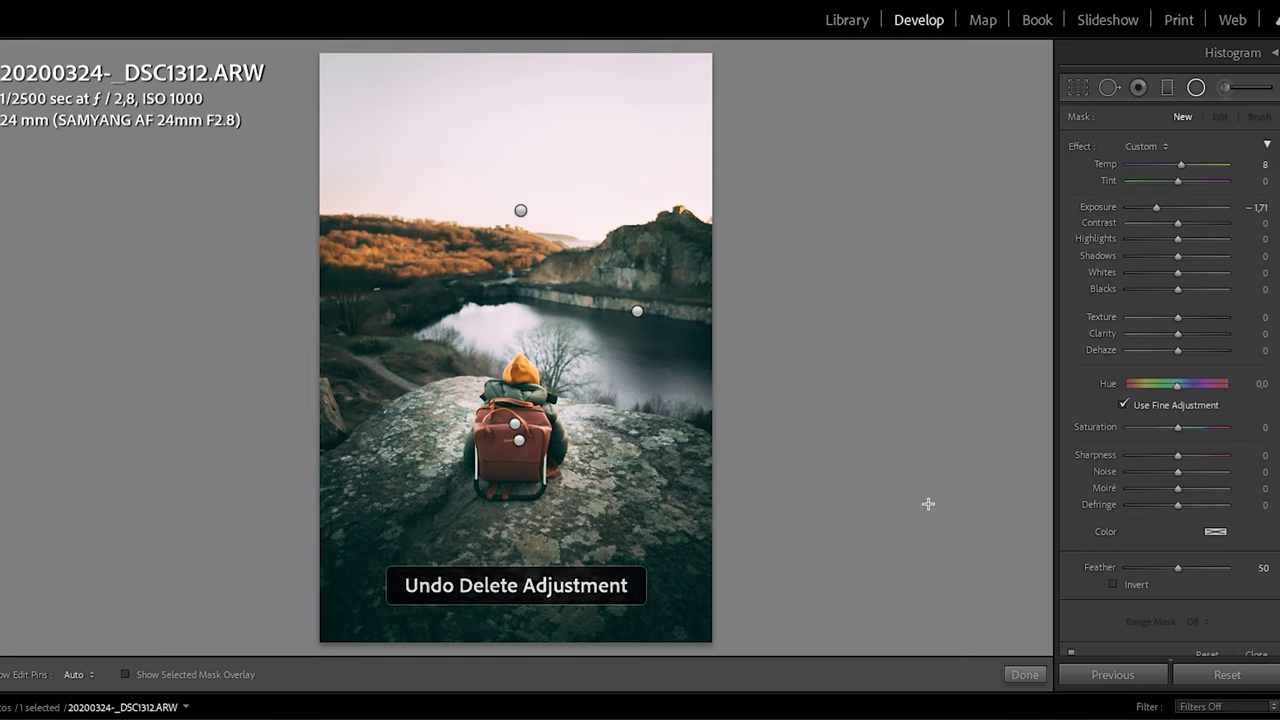
click(1020, 675)
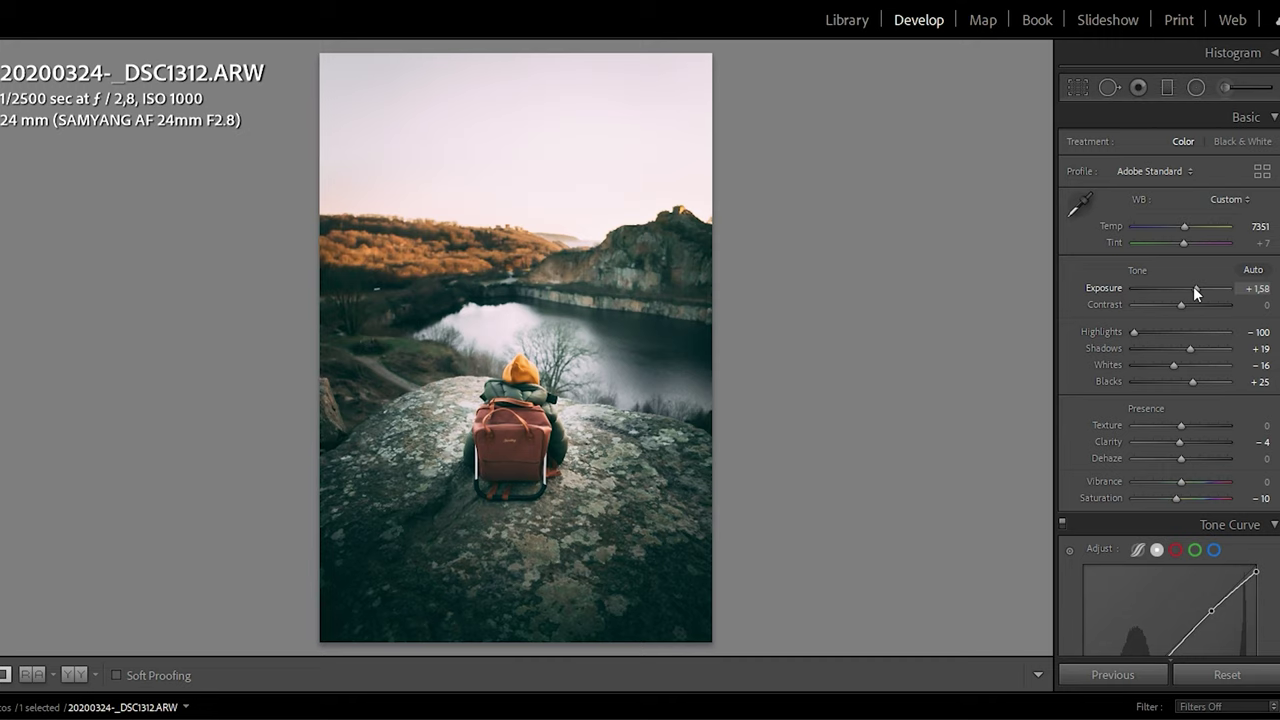
- Shift the bottom, left and right graduated filters slightly outward toward the photo's edges, and finish the filters
drag(1193, 288, 1193, 288)
click(1165, 89)
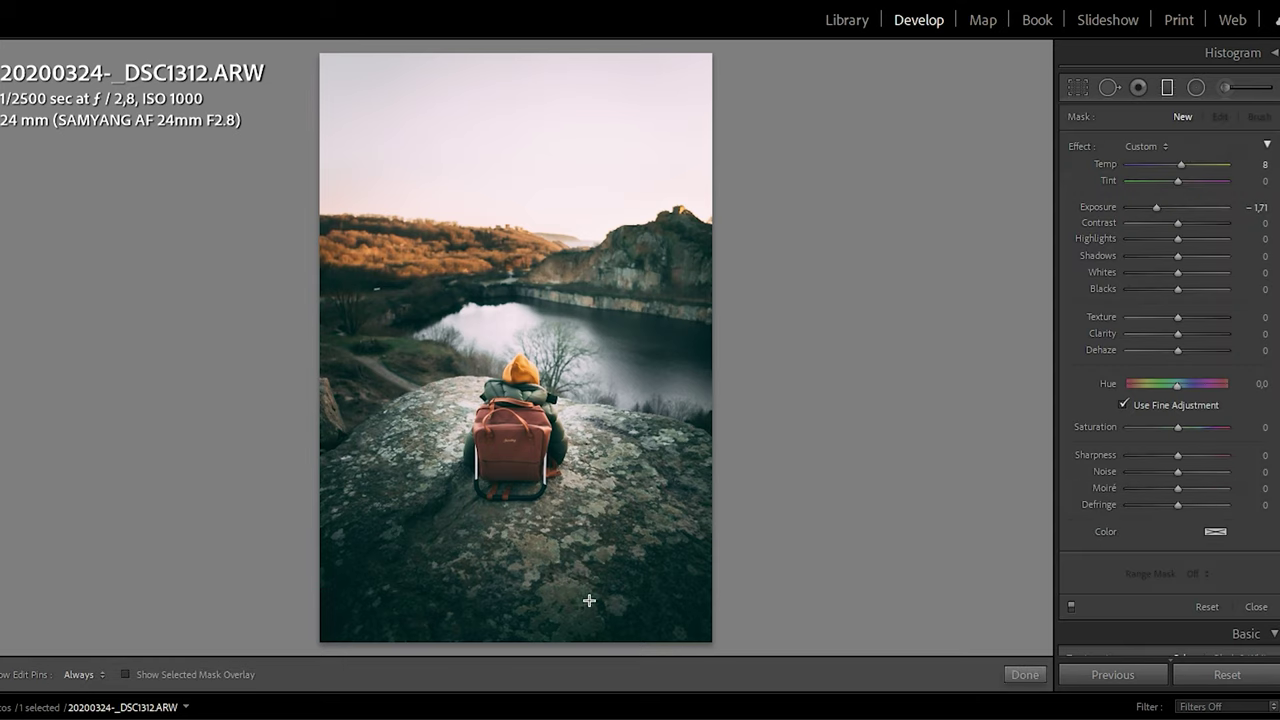
click(495, 545)
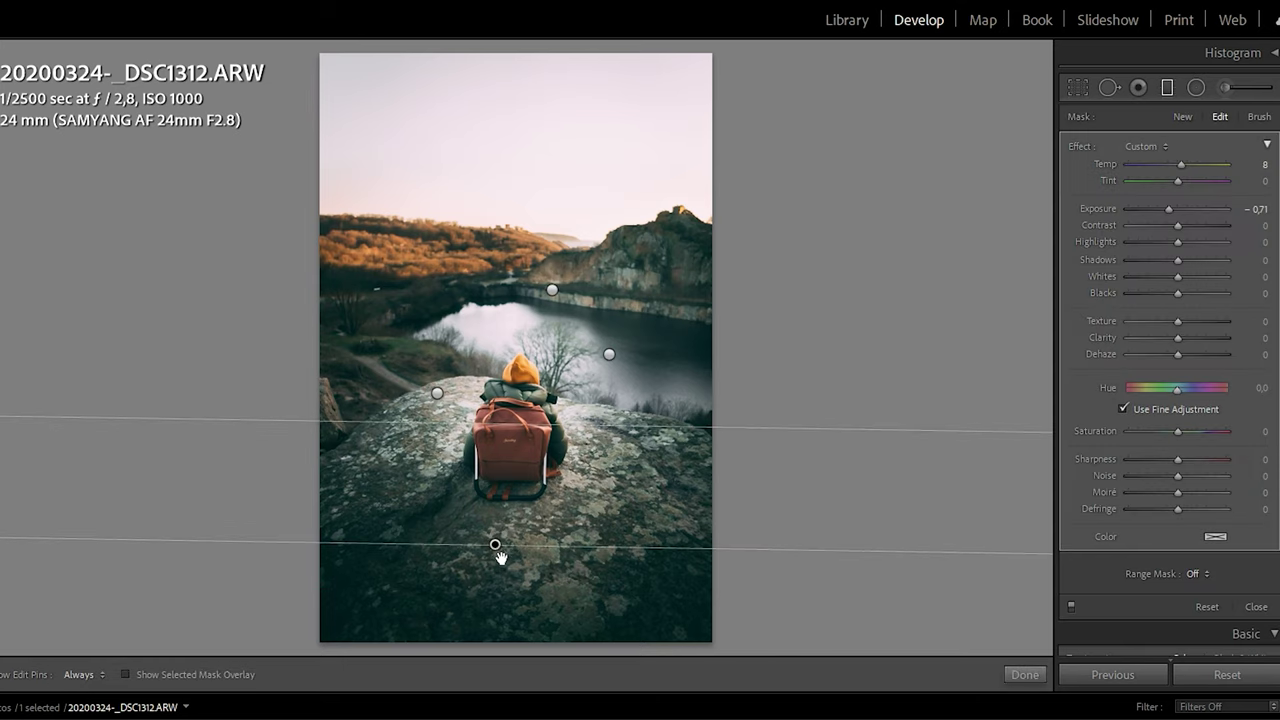
click(438, 394)
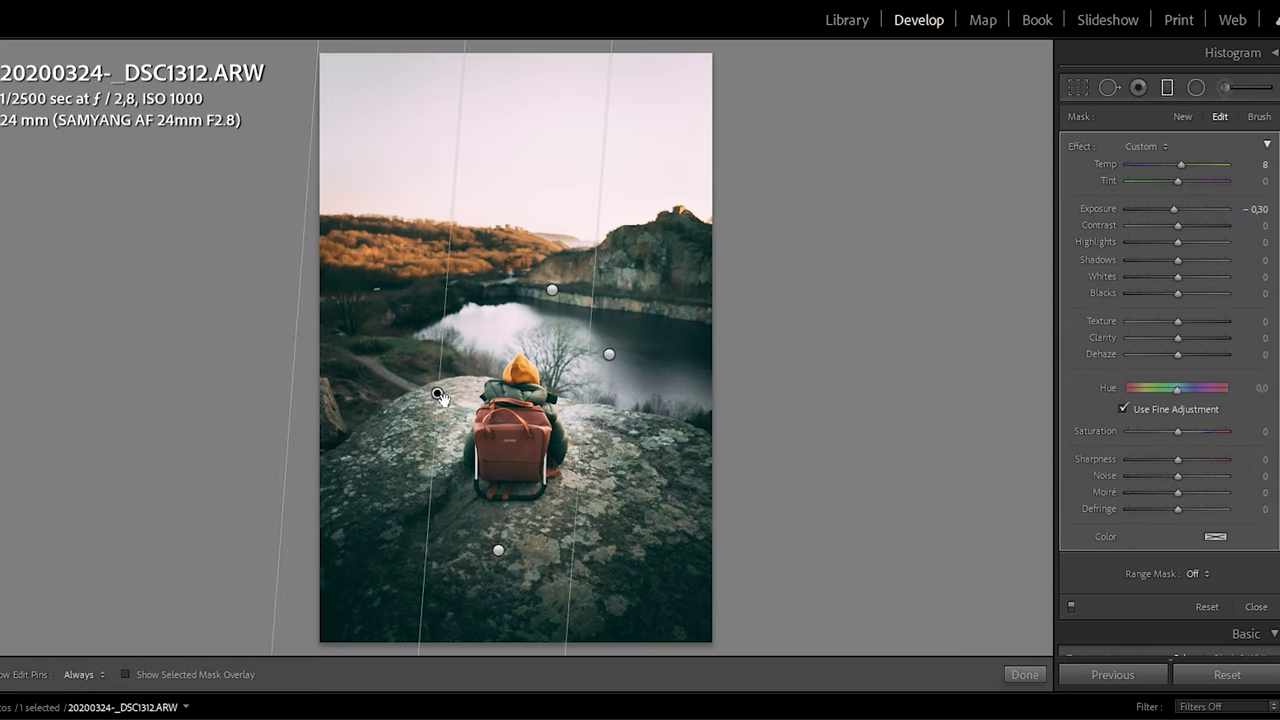
drag(438, 394, 420, 431)
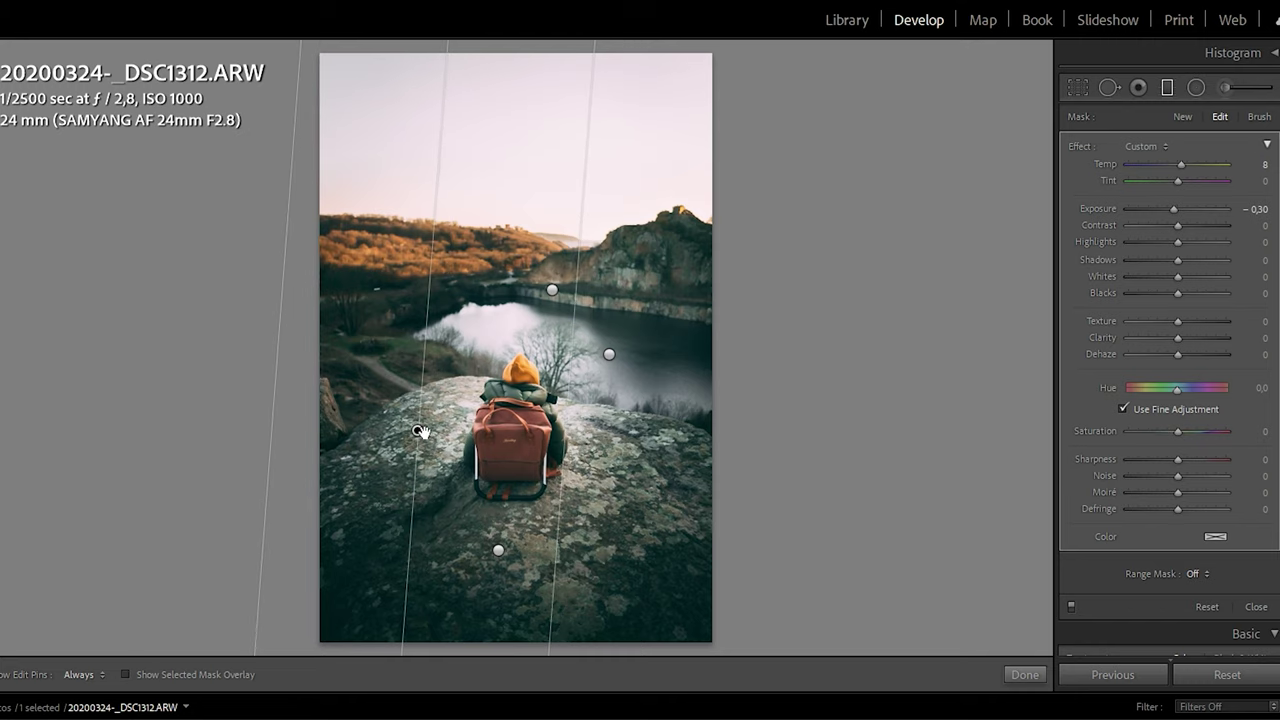
click(610, 355)
drag(610, 355, 625, 358)
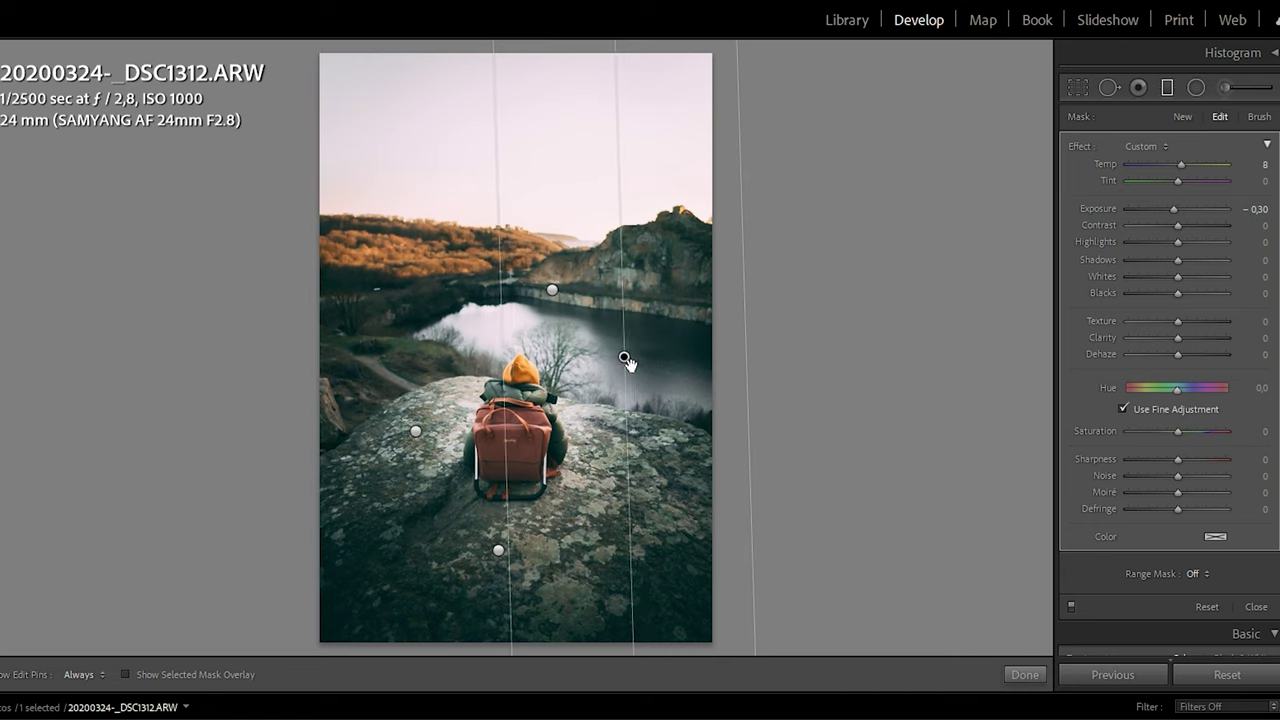
click(1024, 674)
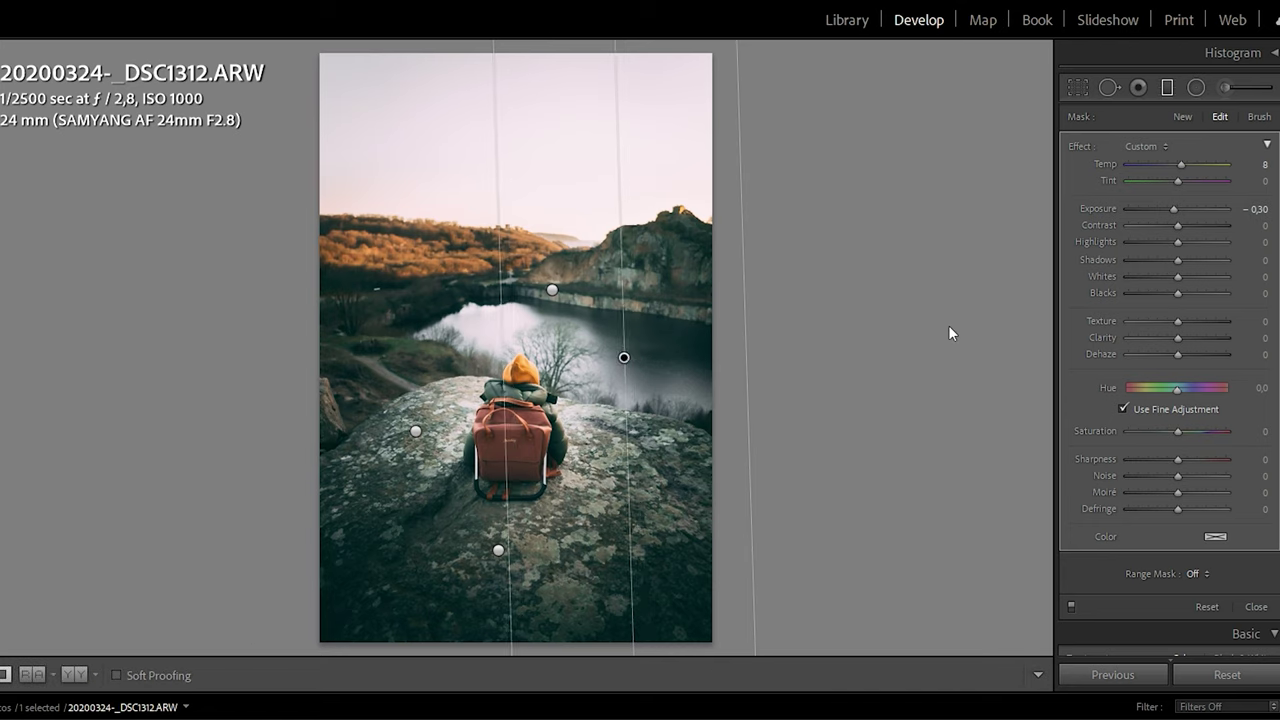
- Open the edited photo from Lightroom in Adobe Photoshop 2021, keeping its embedded ProPhoto RGB colour profile
right_click(220, 718)
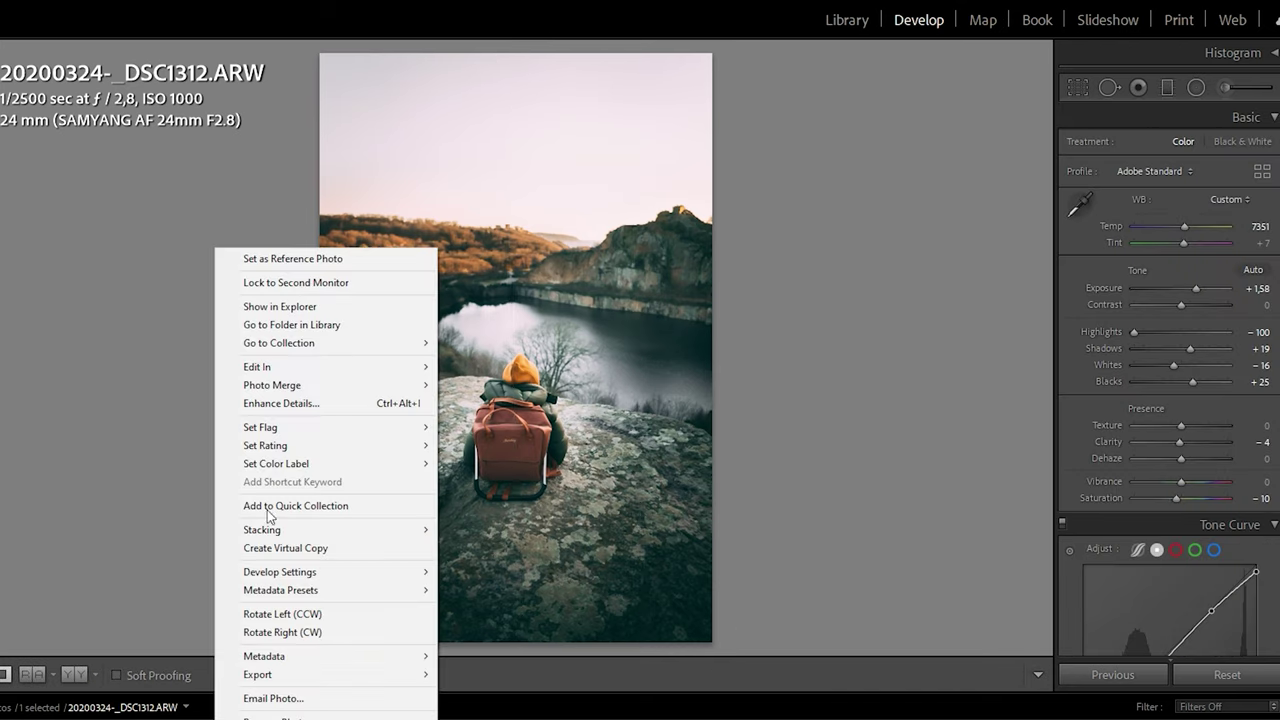
mouse_move(372, 370)
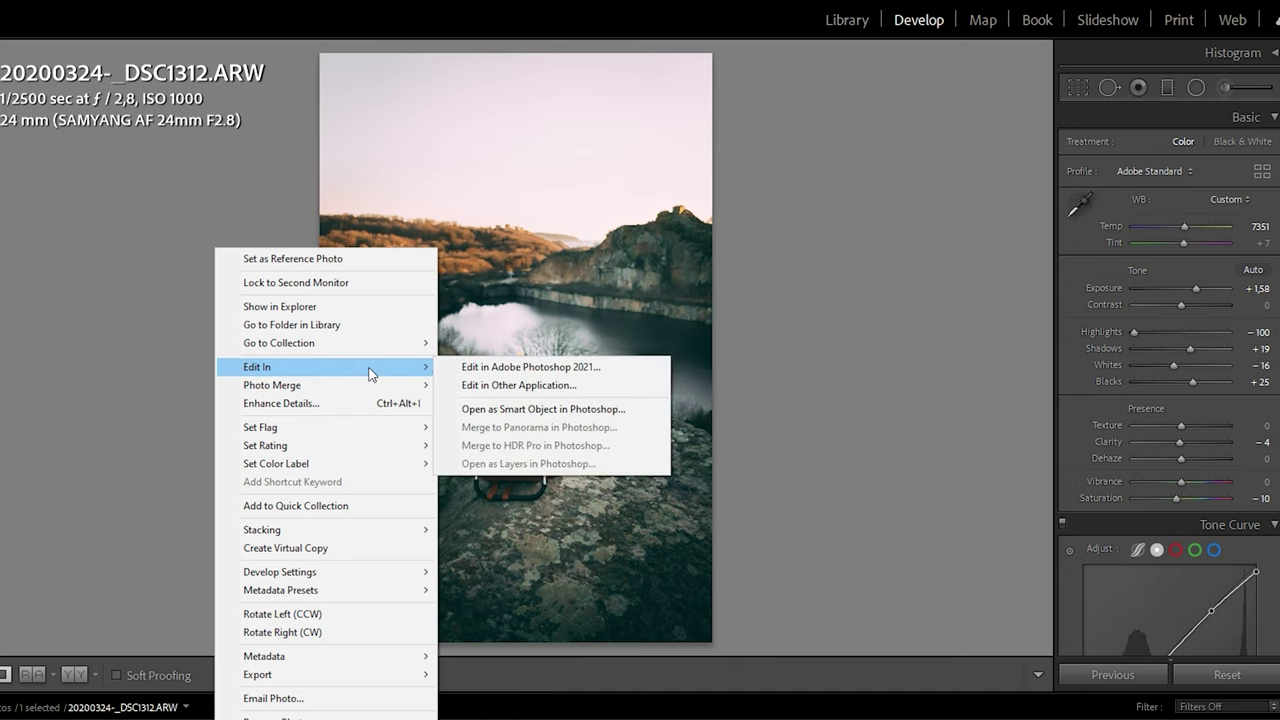
click(478, 368)
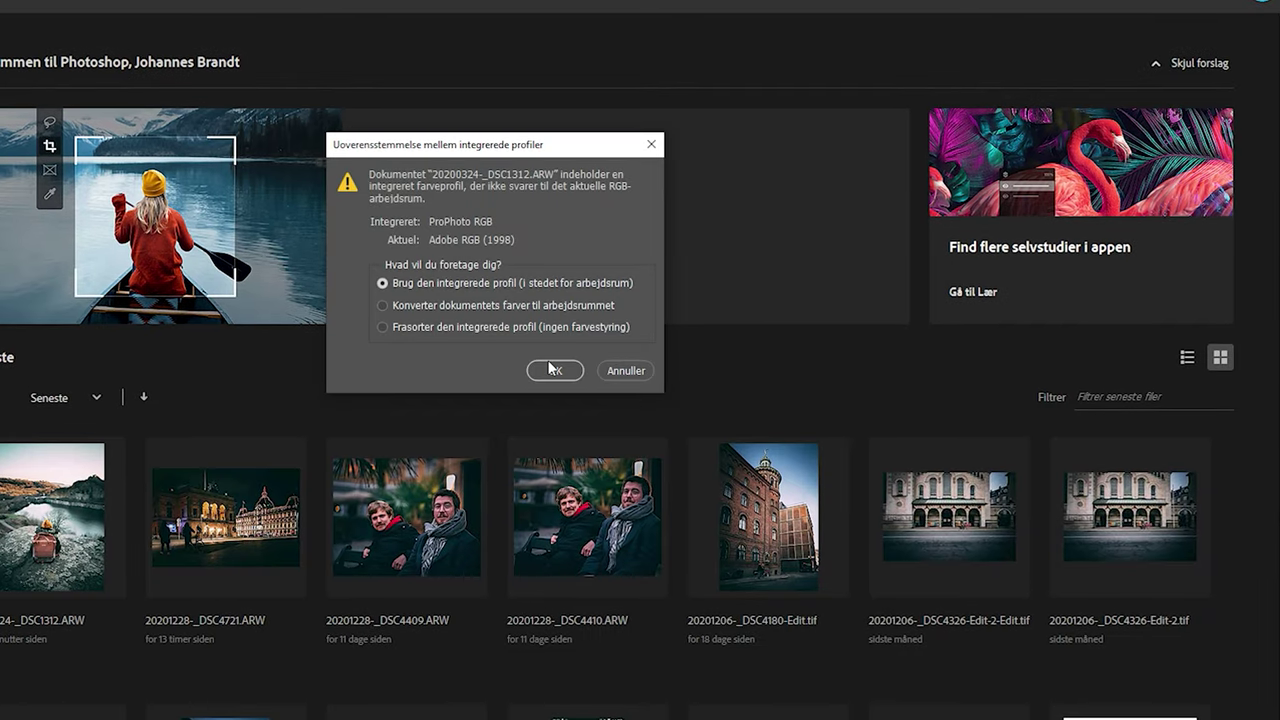
click(553, 370)
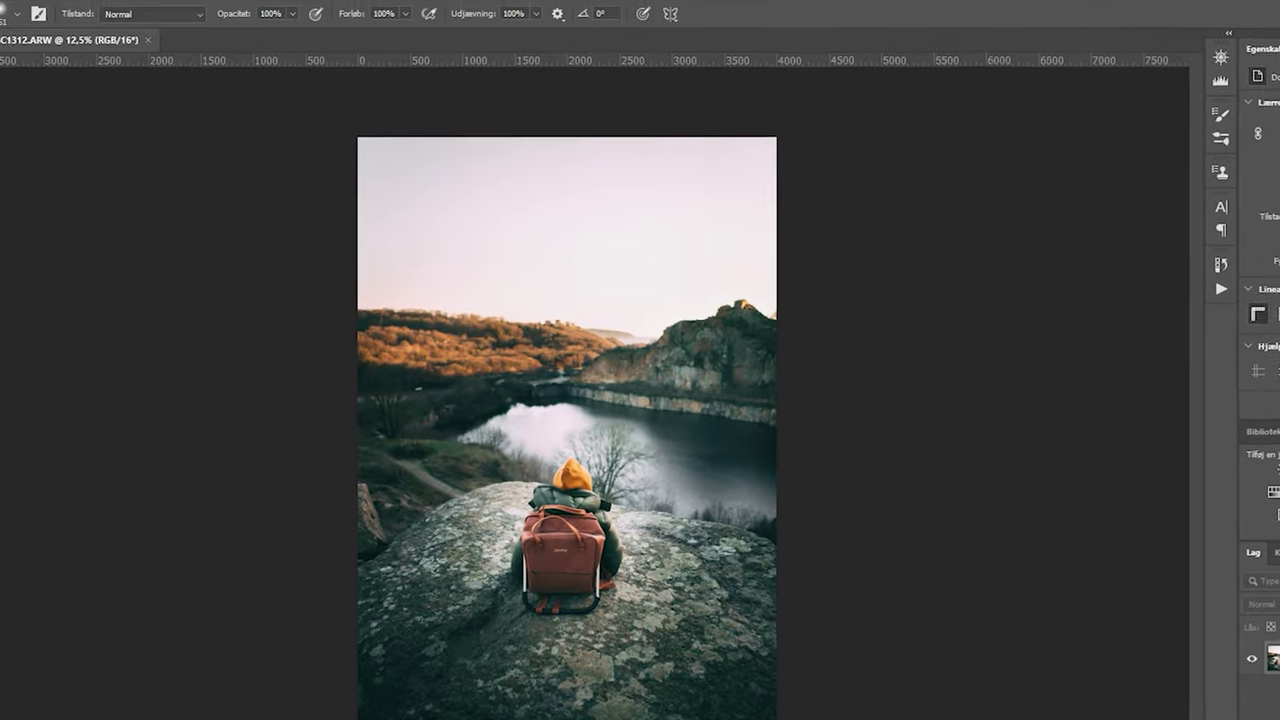
- Start a sky replacement with the purple sunset sky, setting edge shift (Forskyd kant) to 35 and edge fade (Udton kant) to 54
click(100, 8)
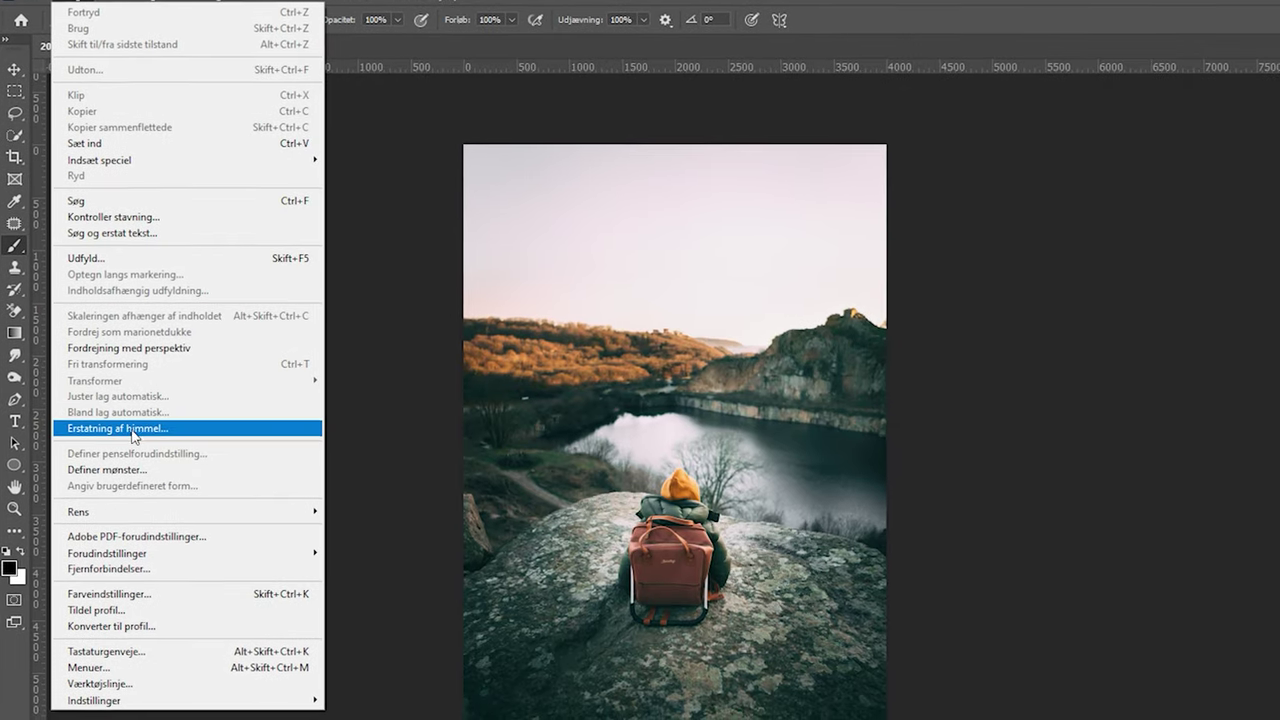
click(131, 430)
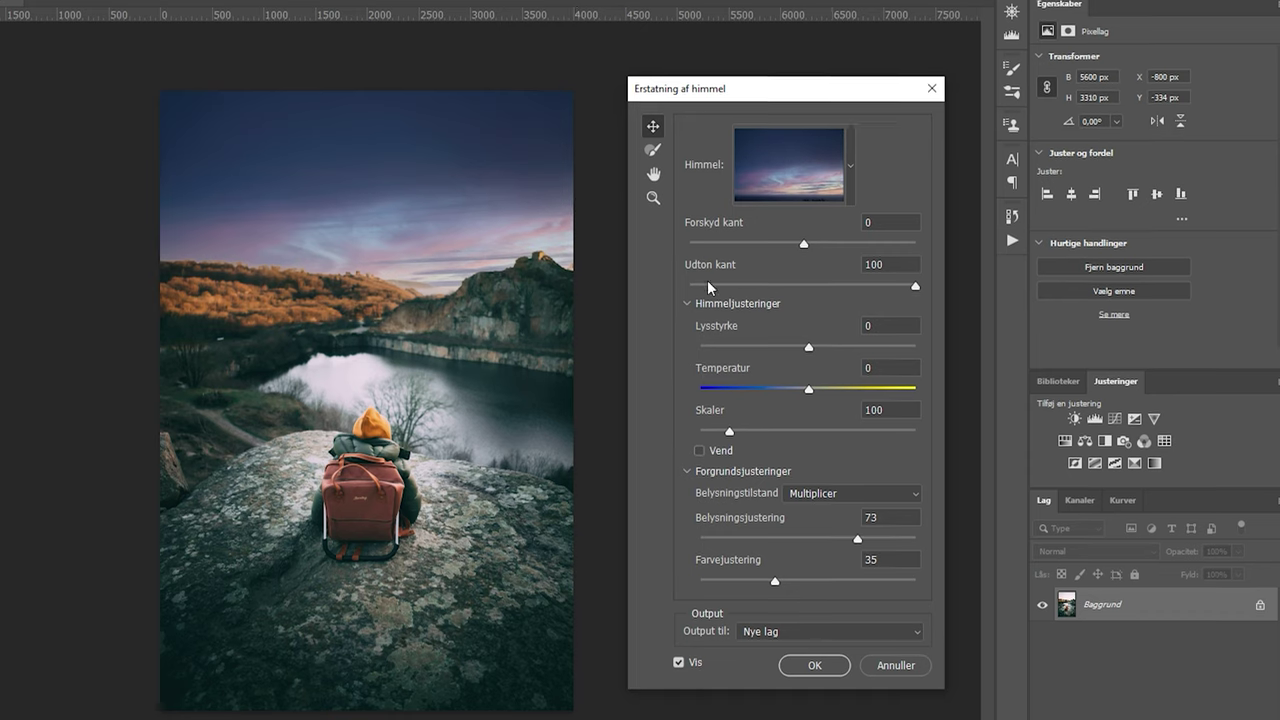
mouse_move(805, 246)
mouse_down()
mouse_move(780, 246)
mouse_move(813, 249)
mouse_up()
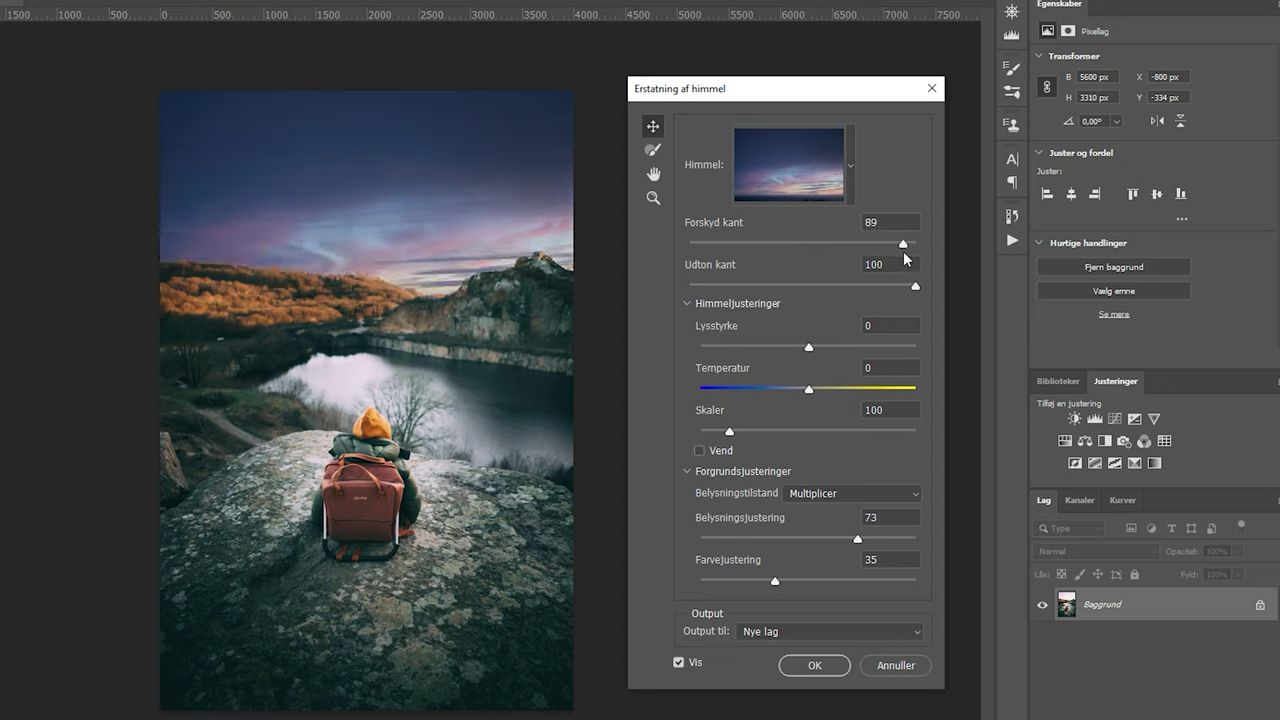
drag(903, 251, 833, 252)
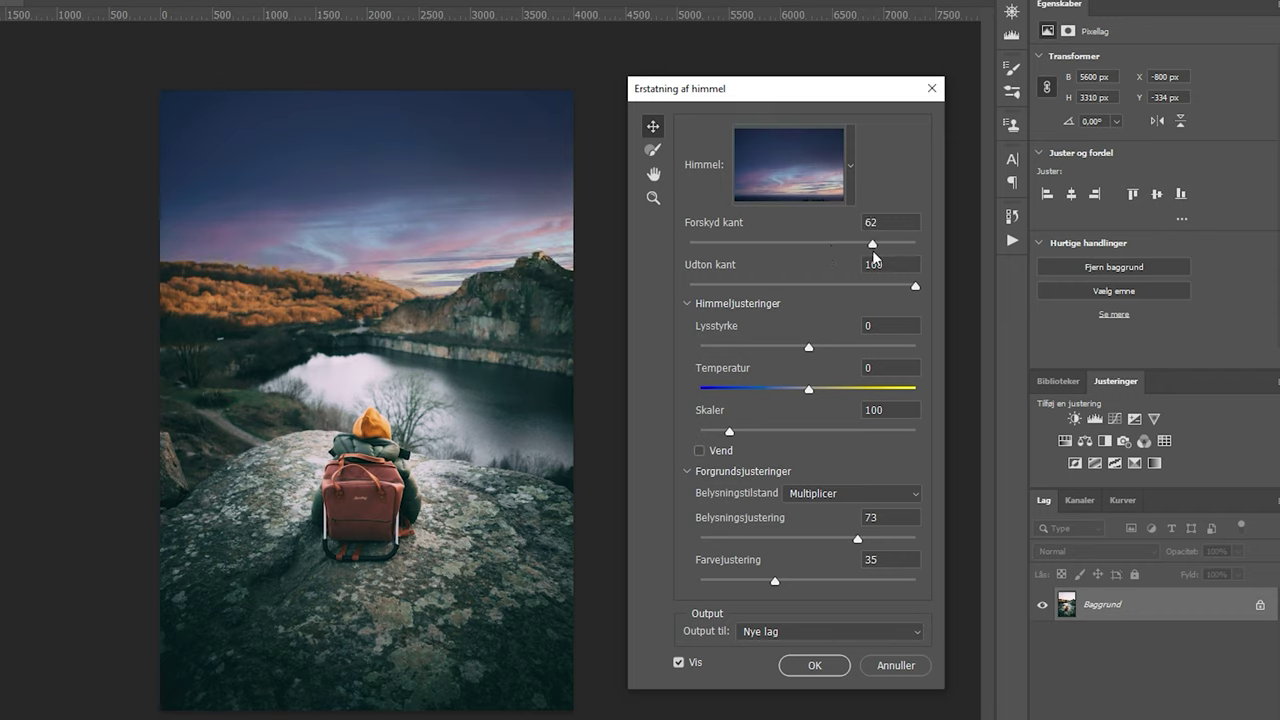
drag(874, 256, 905, 255)
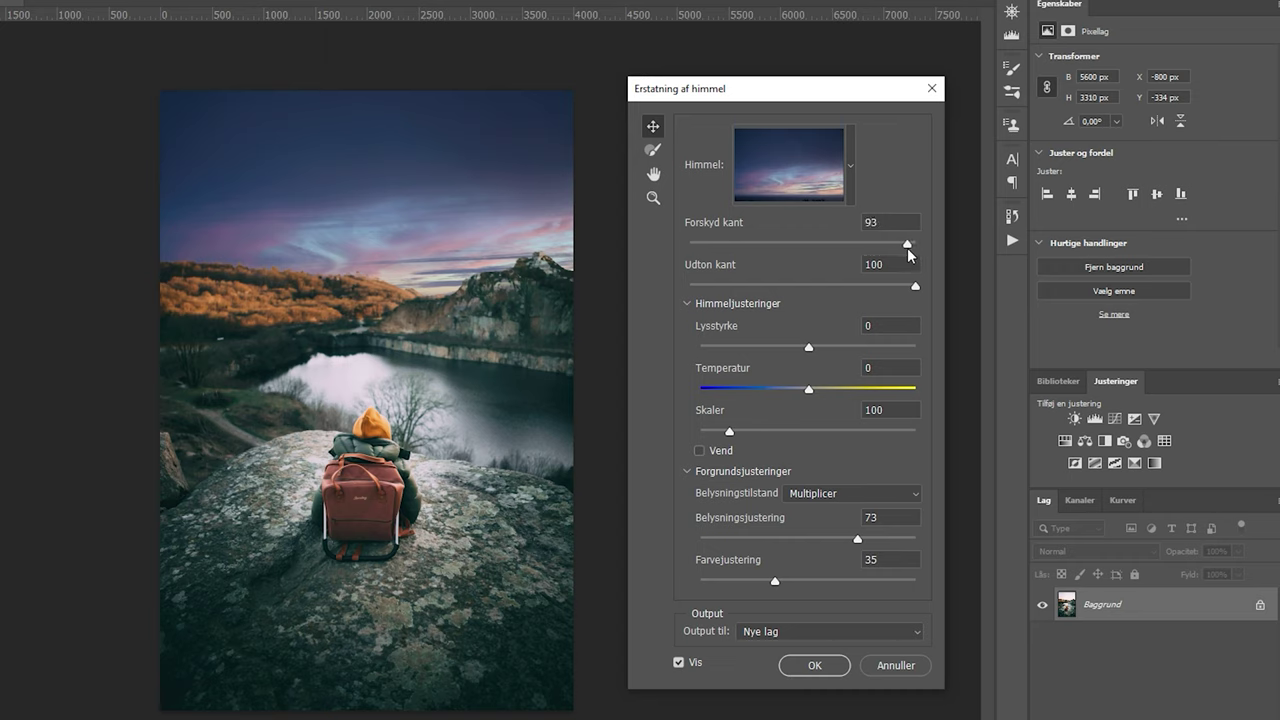
drag(907, 248, 882, 249)
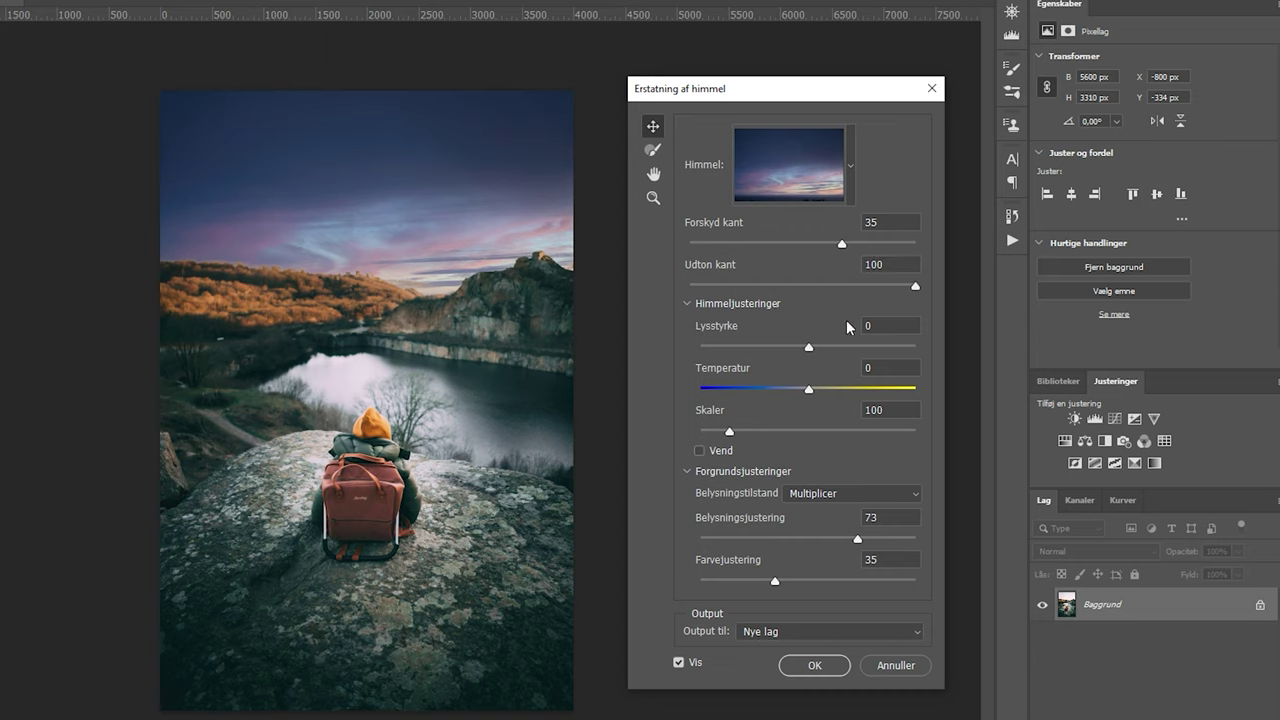
drag(911, 285, 819, 286)
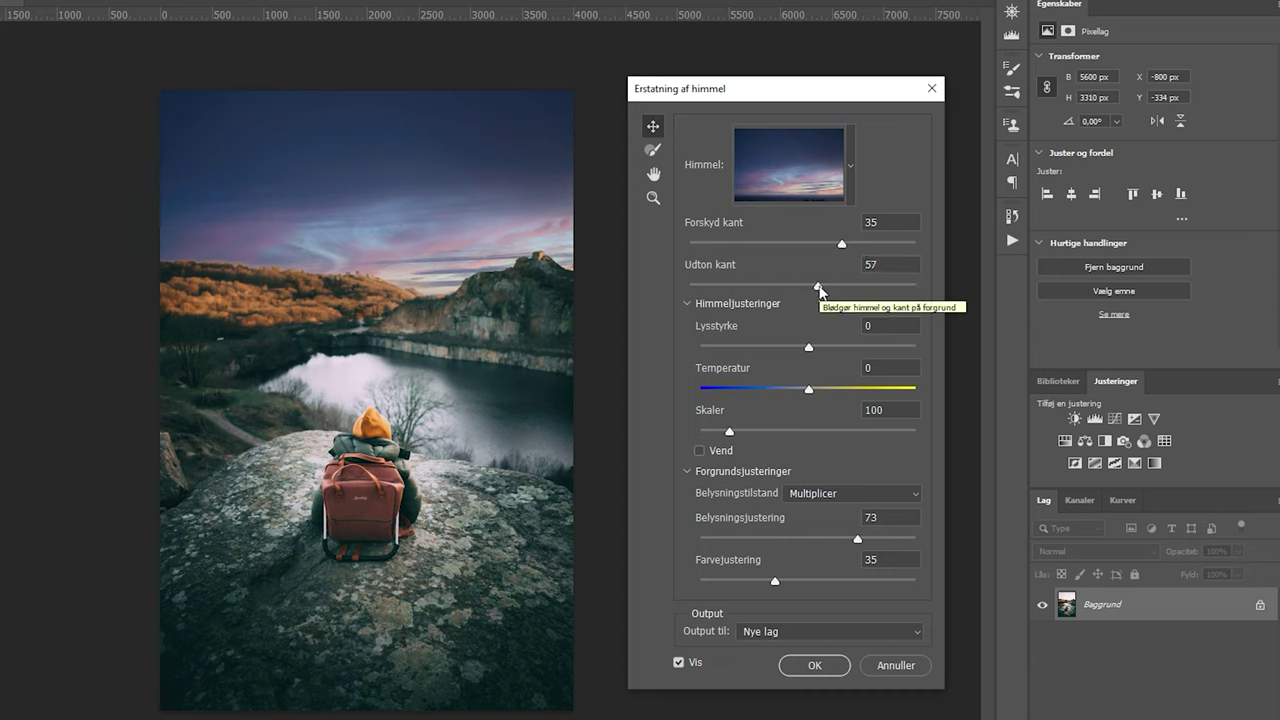
mouse_move(819, 287)
mouse_down()
mouse_move(709, 286)
mouse_move(810, 293)
mouse_up()
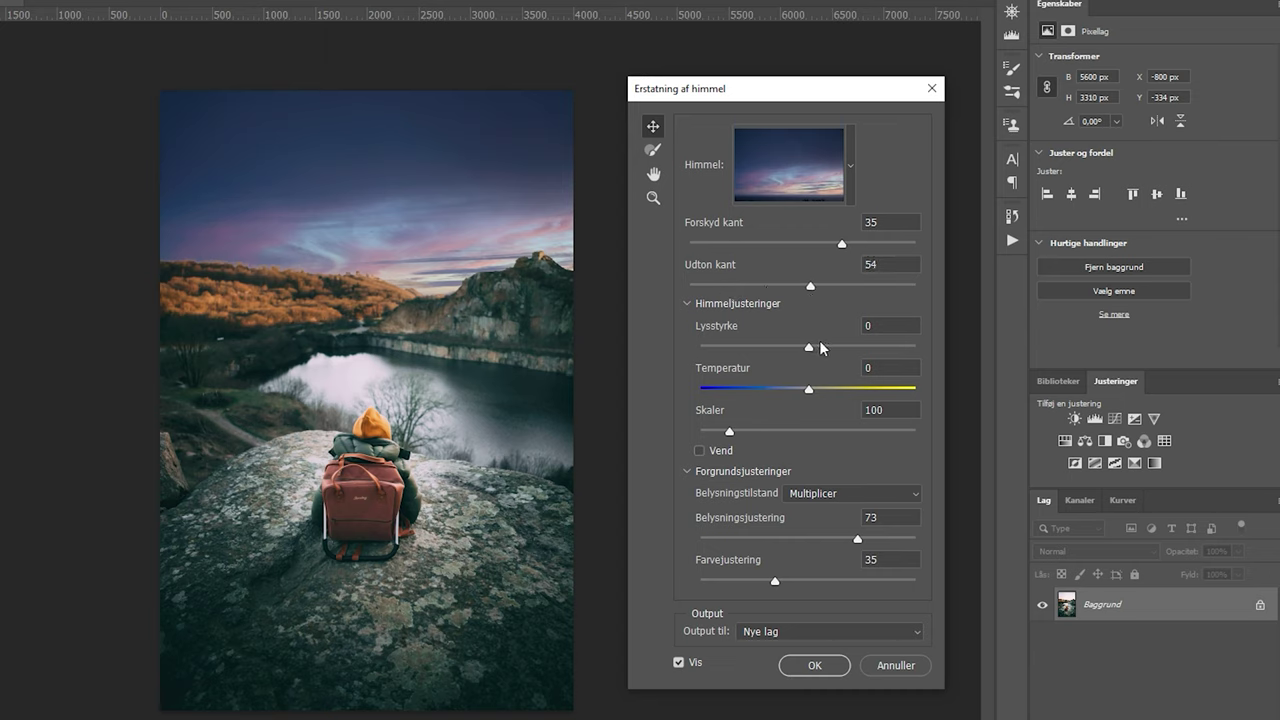
- Set the replacement sky's brightness (Lysstyrke) to 30 and its temperature (Temperatur) to 38
drag(850, 349, 860, 355)
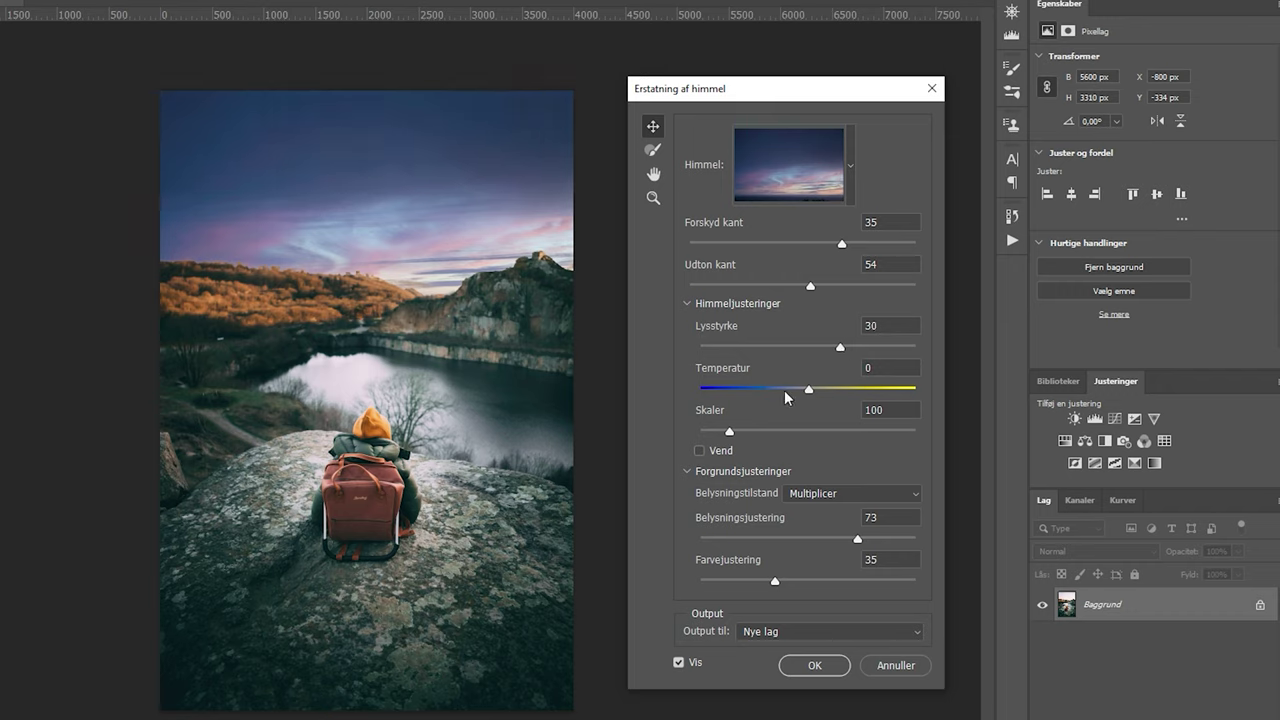
drag(809, 390, 834, 389)
mouse_move(833, 389)
mouse_down()
mouse_move(735, 394)
mouse_move(845, 394)
mouse_move(836, 388)
mouse_up()
drag(833, 396, 829, 393)
drag(834, 394, 840, 390)
drag(851, 392, 850, 393)
- Move the replacement sky slightly upward and set its scale (Skaler) to 101
drag(423, 271, 400, 234)
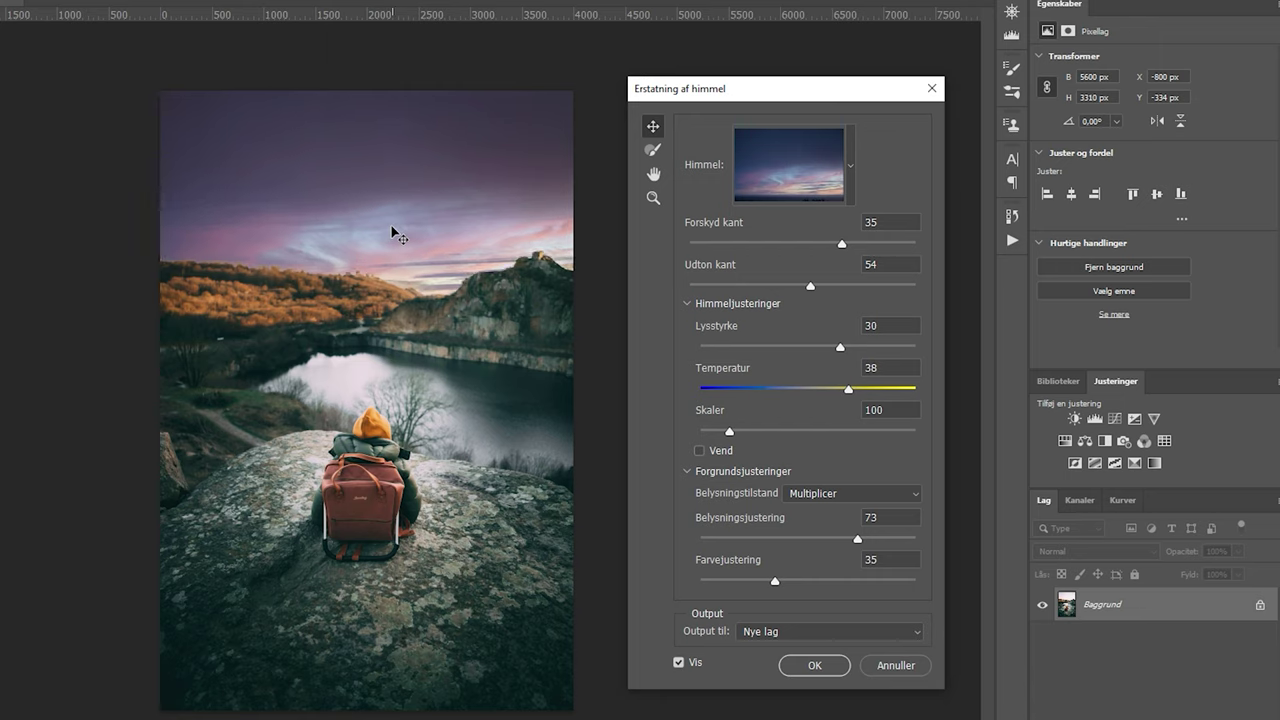
drag(391, 226, 392, 220)
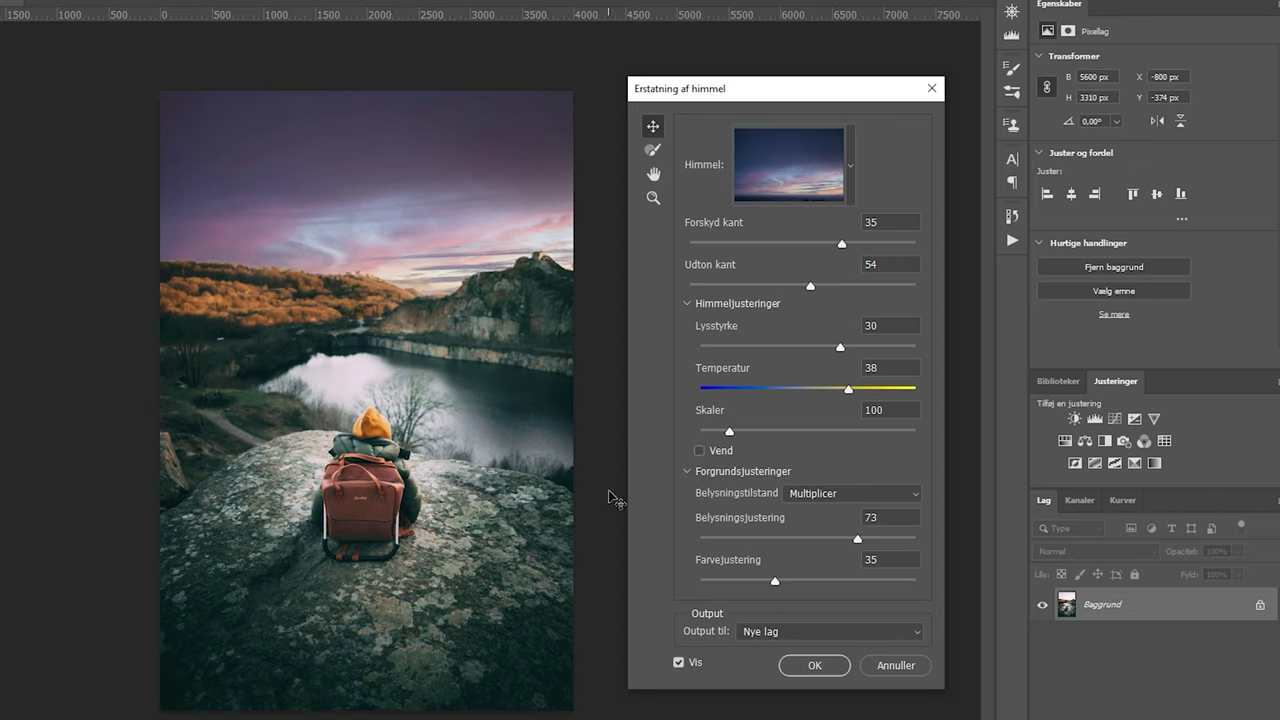
drag(729, 434, 760, 437)
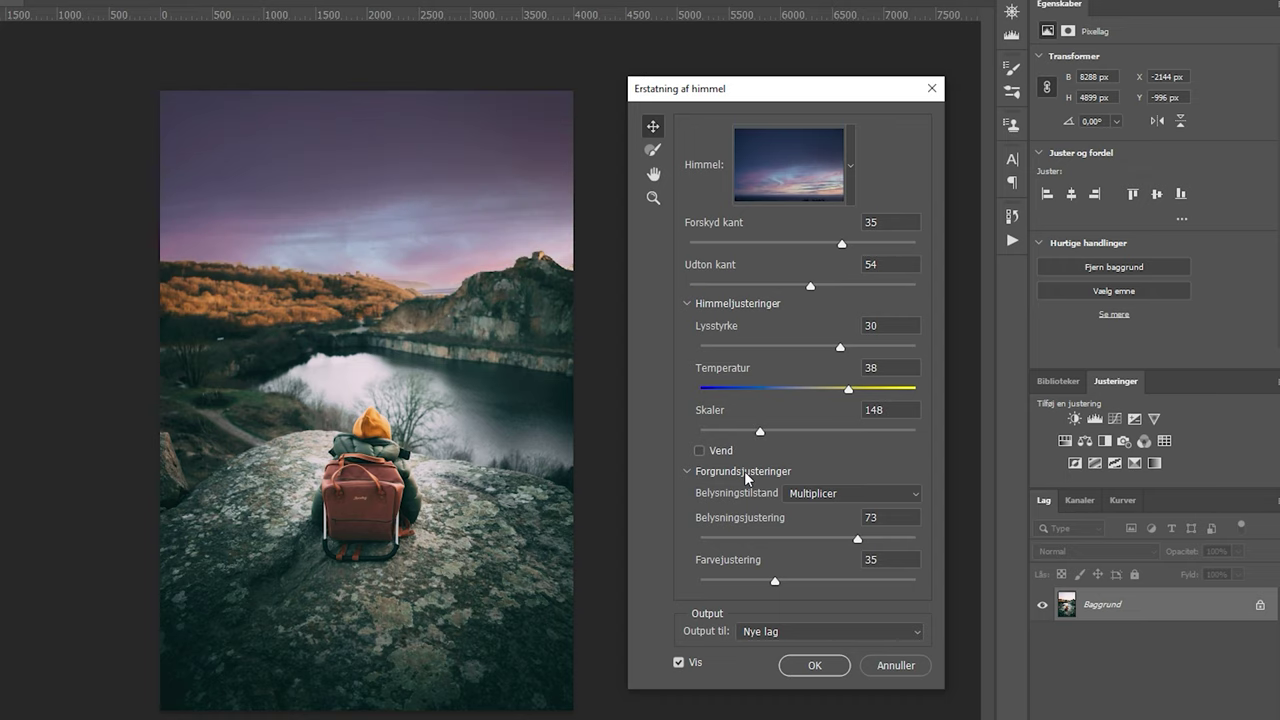
drag(759, 451, 729, 451)
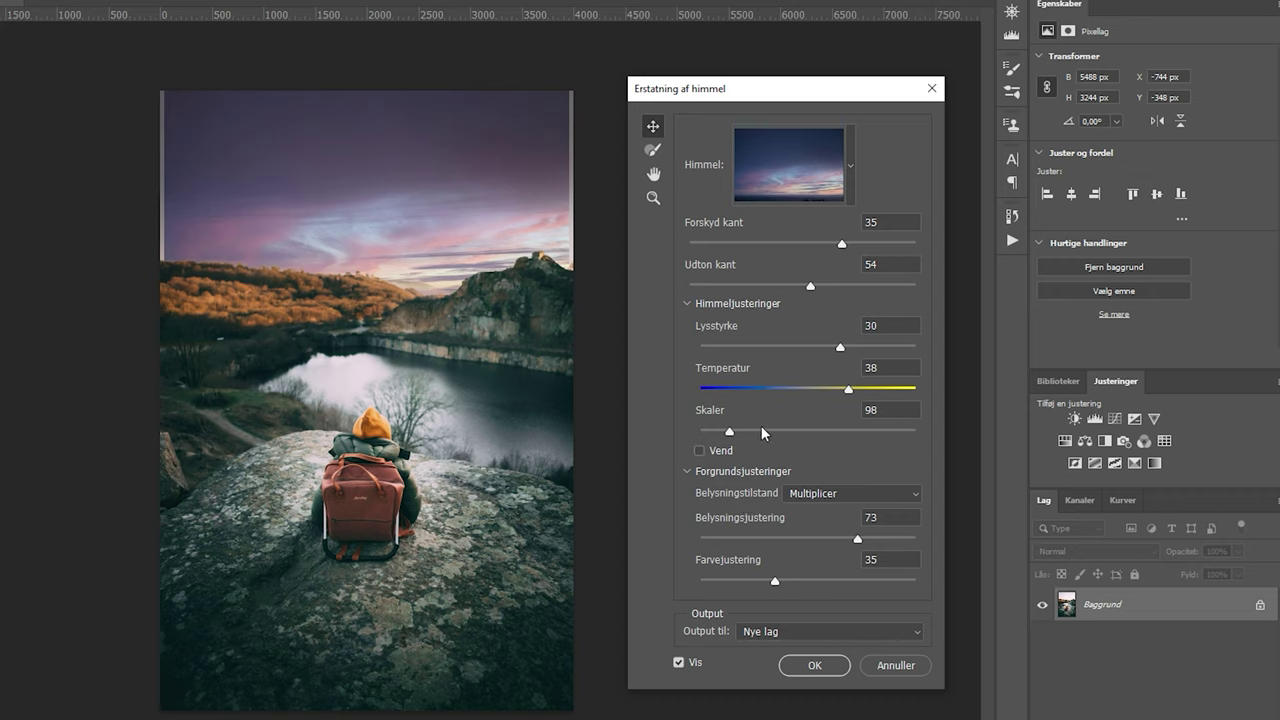
drag(733, 432, 736, 432)
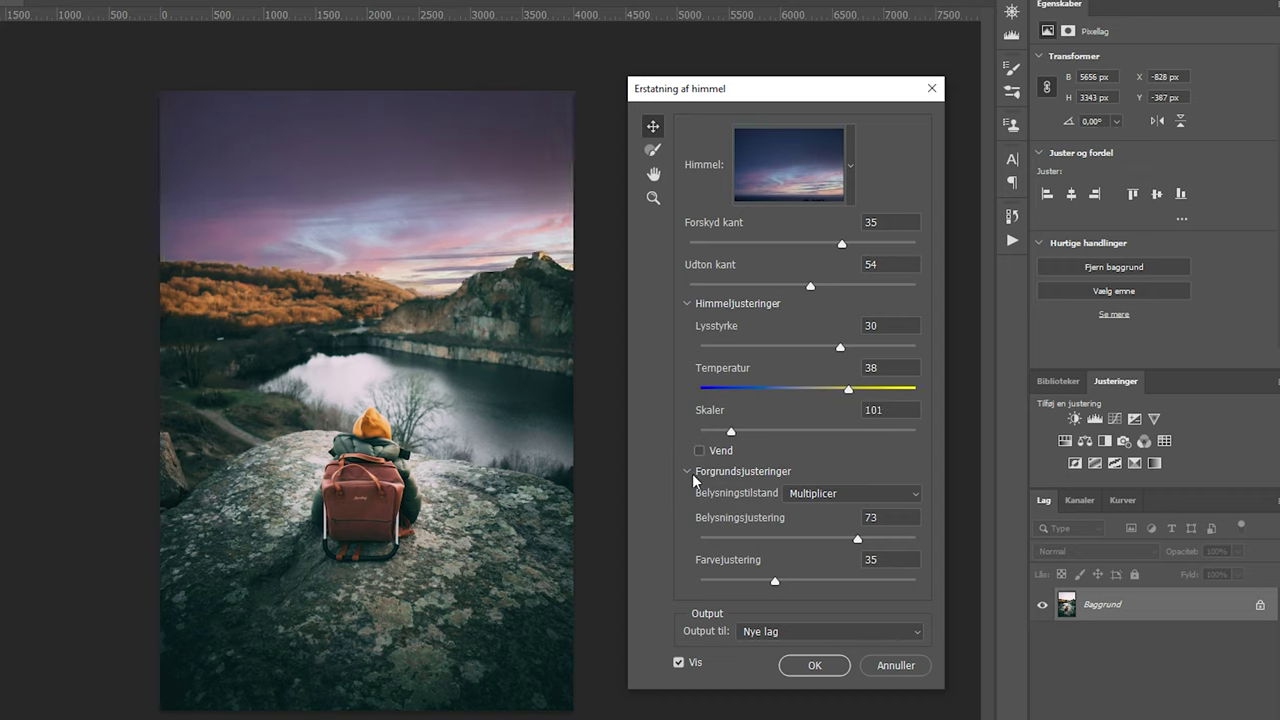
- Set the foreground lighting adjustment to 48 and colour adjustment to 28, and apply the sky replacement as new layers
drag(844, 539, 802, 535)
drag(776, 581, 816, 582)
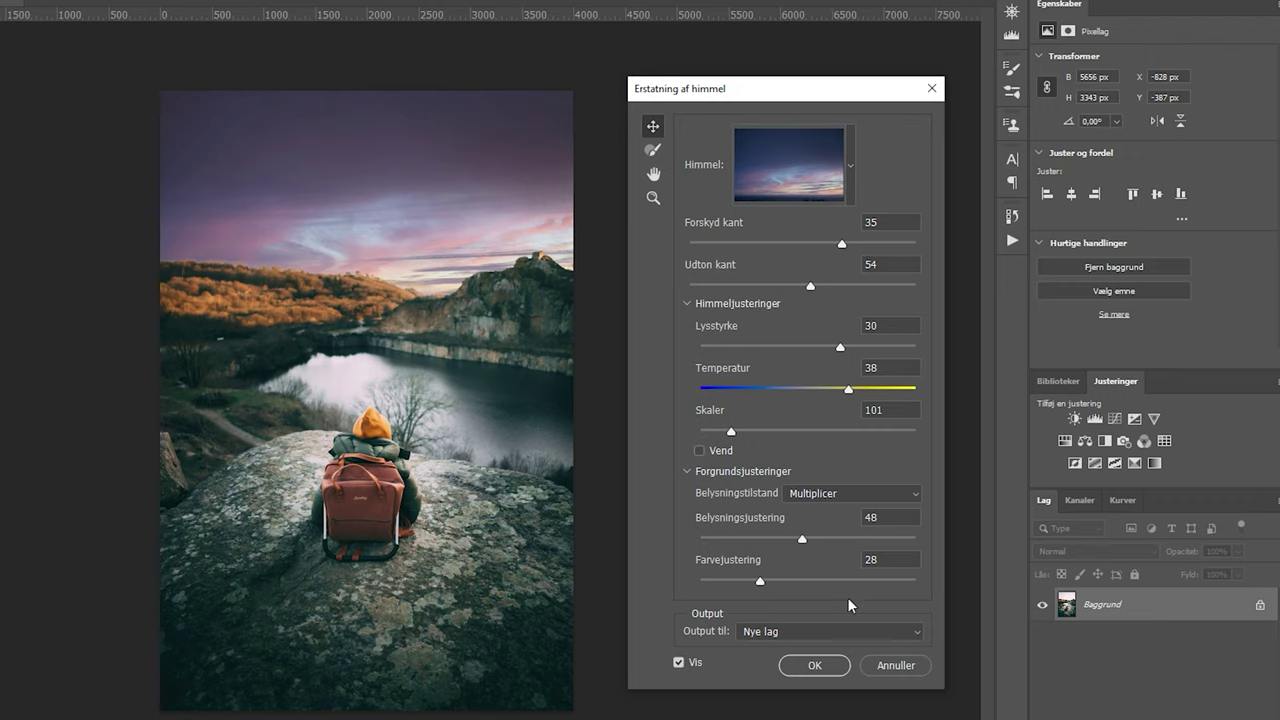
click(820, 664)
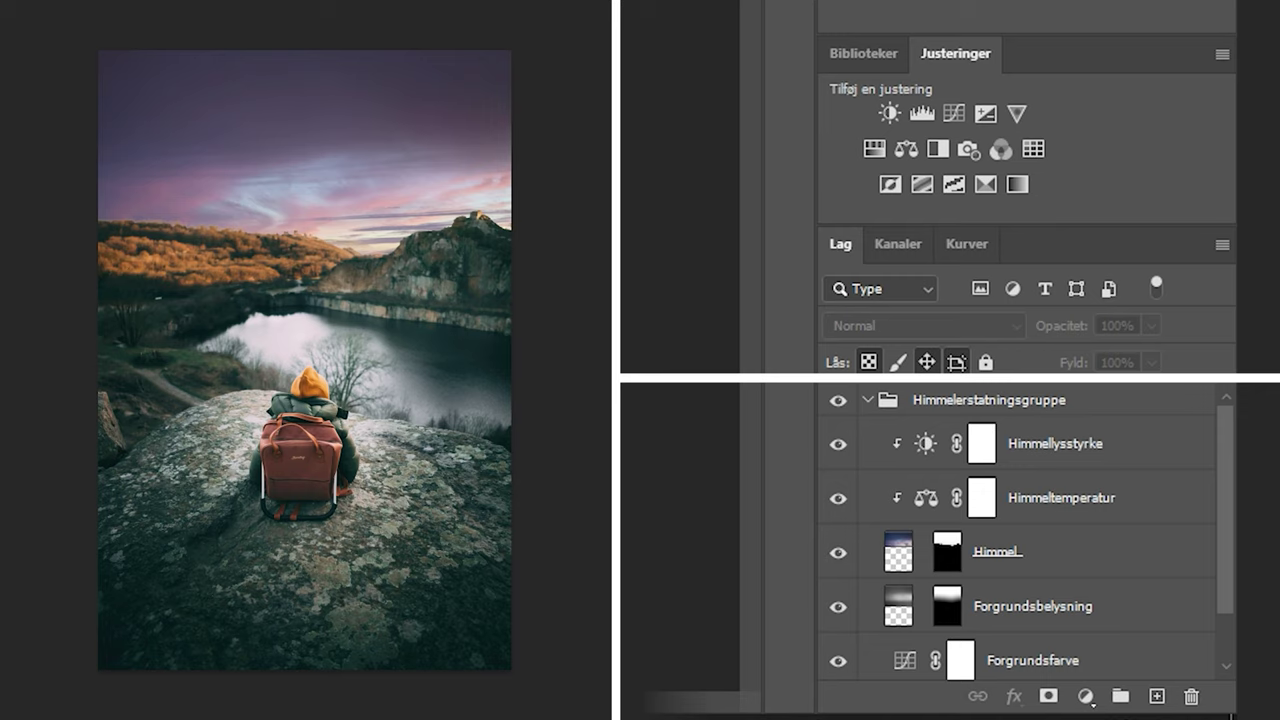
- Switch the Forgrundsfarve layer off and on to compare its effect on the foreground colour
scroll(1226, 477, down, 1)
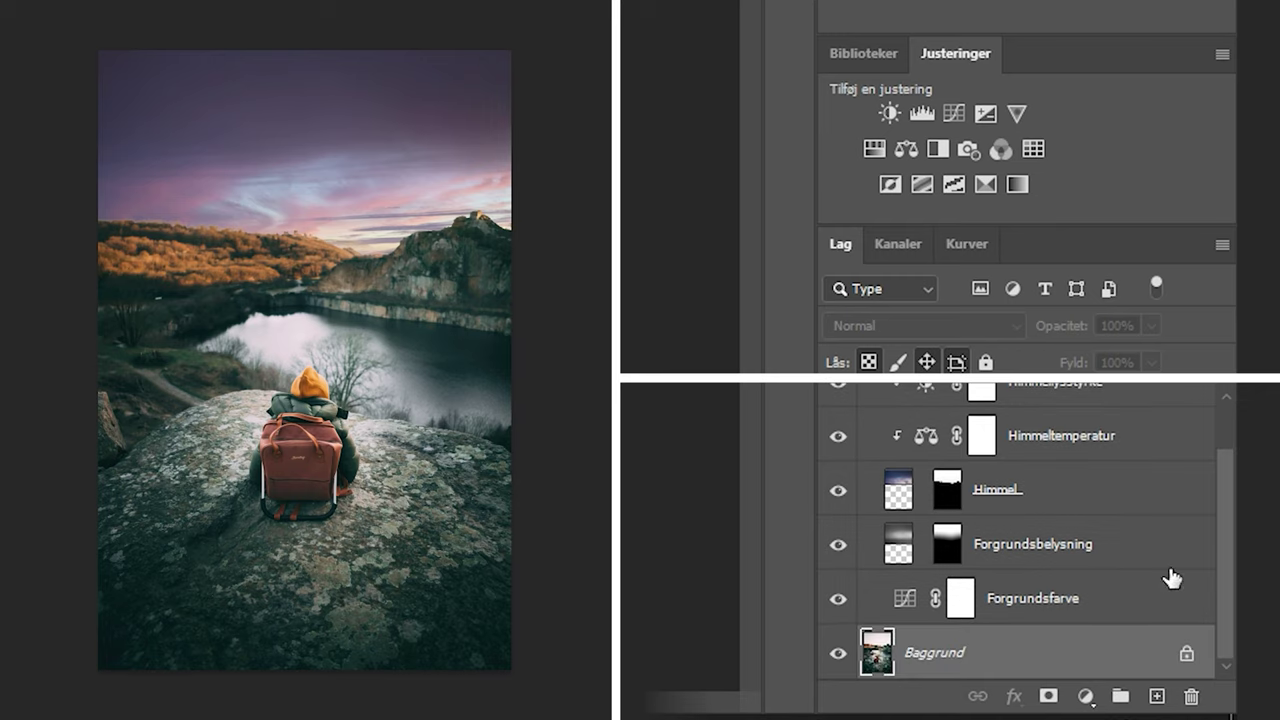
click(839, 598)
click(839, 598)
click(839, 598)
click(845, 600)
- Try raising the midtones of the Forgrundsfarve layer's RGB curve, and remove the added curve point
click(910, 606)
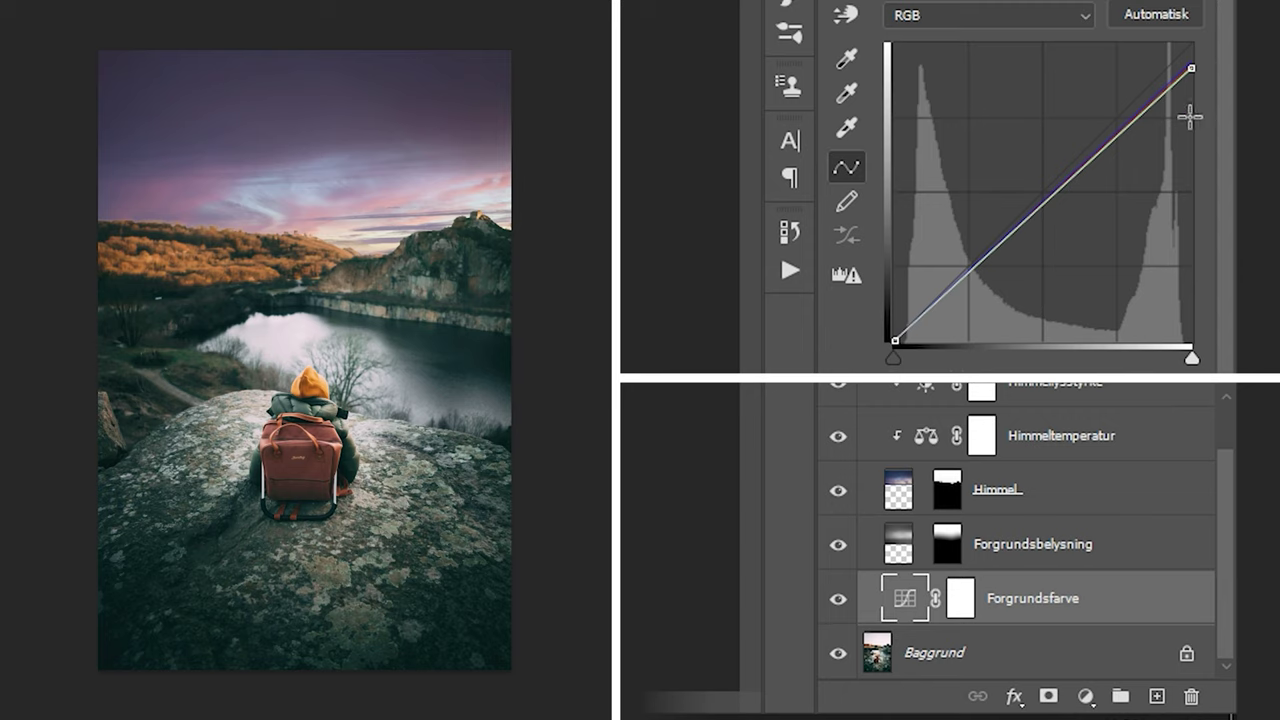
drag(1056, 196, 1026, 118)
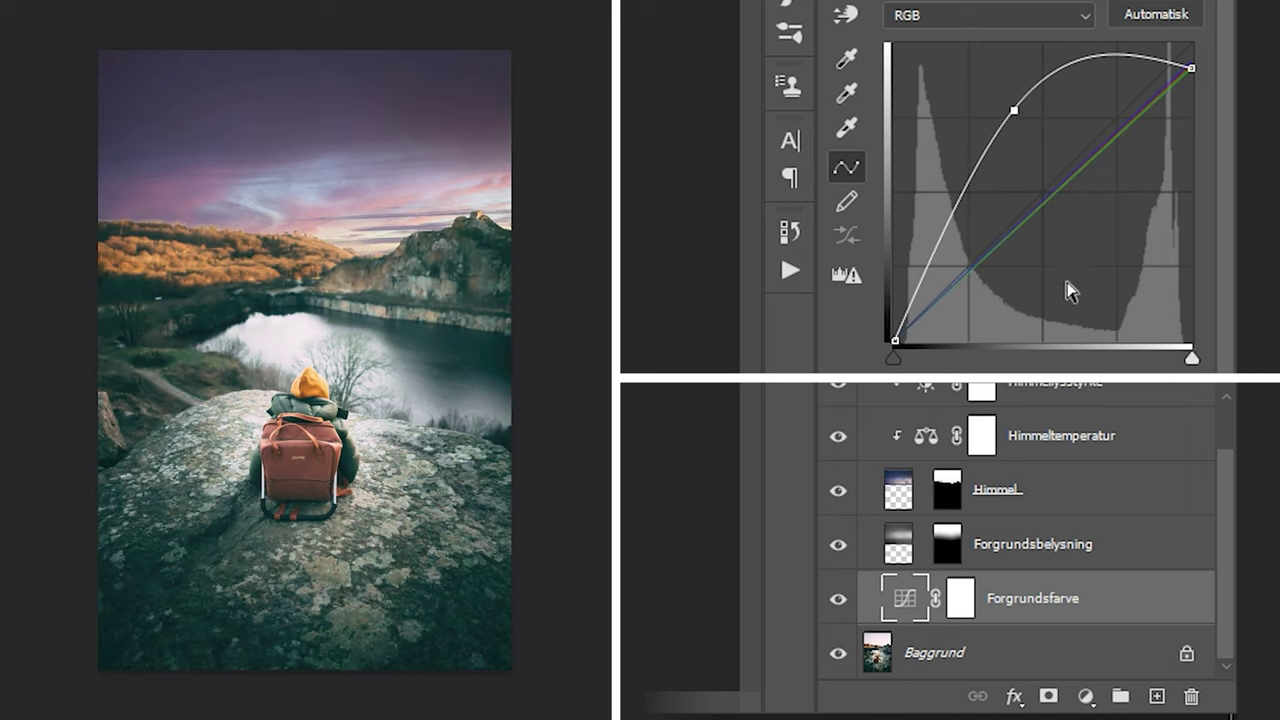
key(Delete)
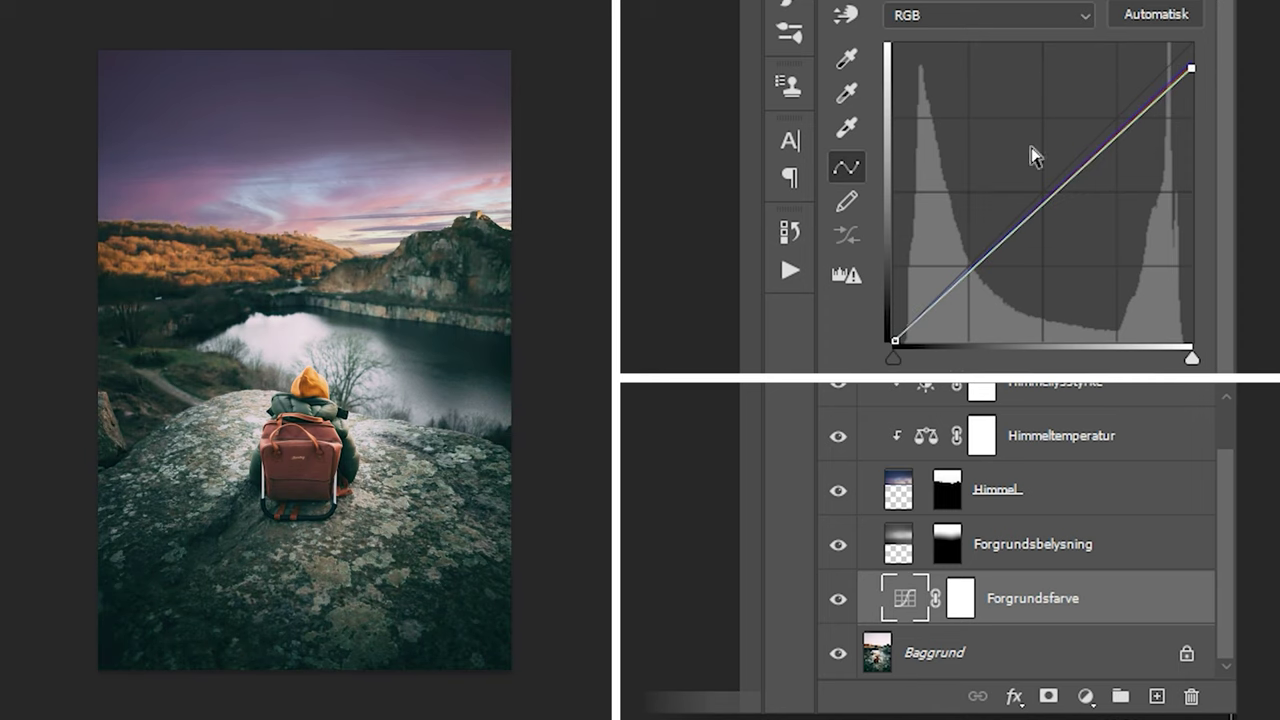
- Switch the Forgrundsbelysning and Himmel layers off and on to compare their effect on the photo
click(839, 545)
click(840, 548)
click(840, 548)
click(840, 548)
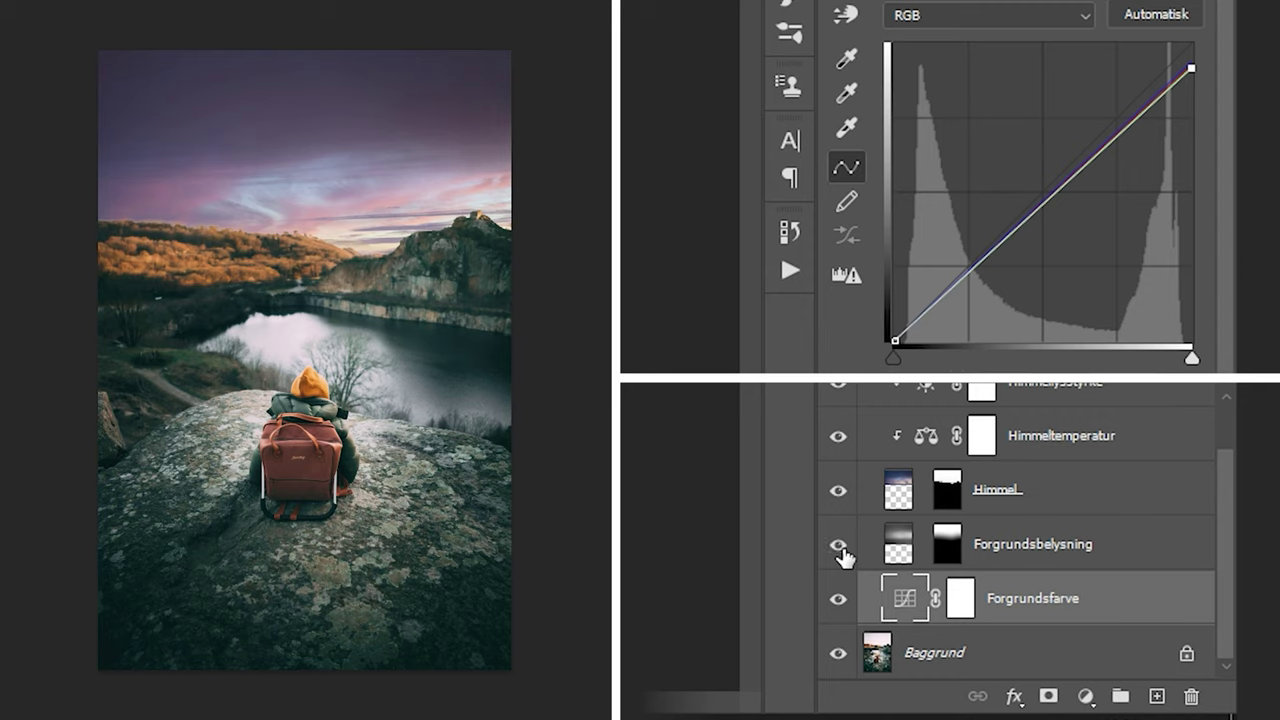
click(842, 492)
click(842, 492)
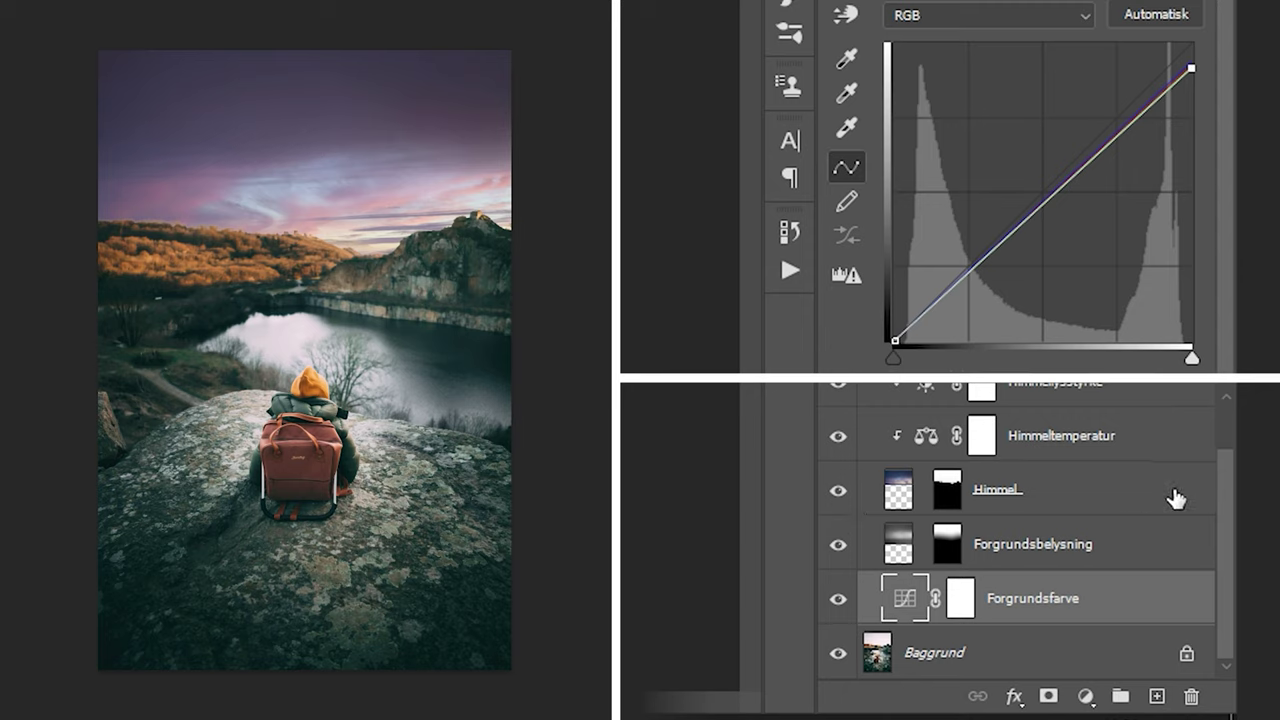
- Switch the Himmellysstyrke layer off and on to compare its effect on the sky's brightness
drag(1228, 488, 1232, 432)
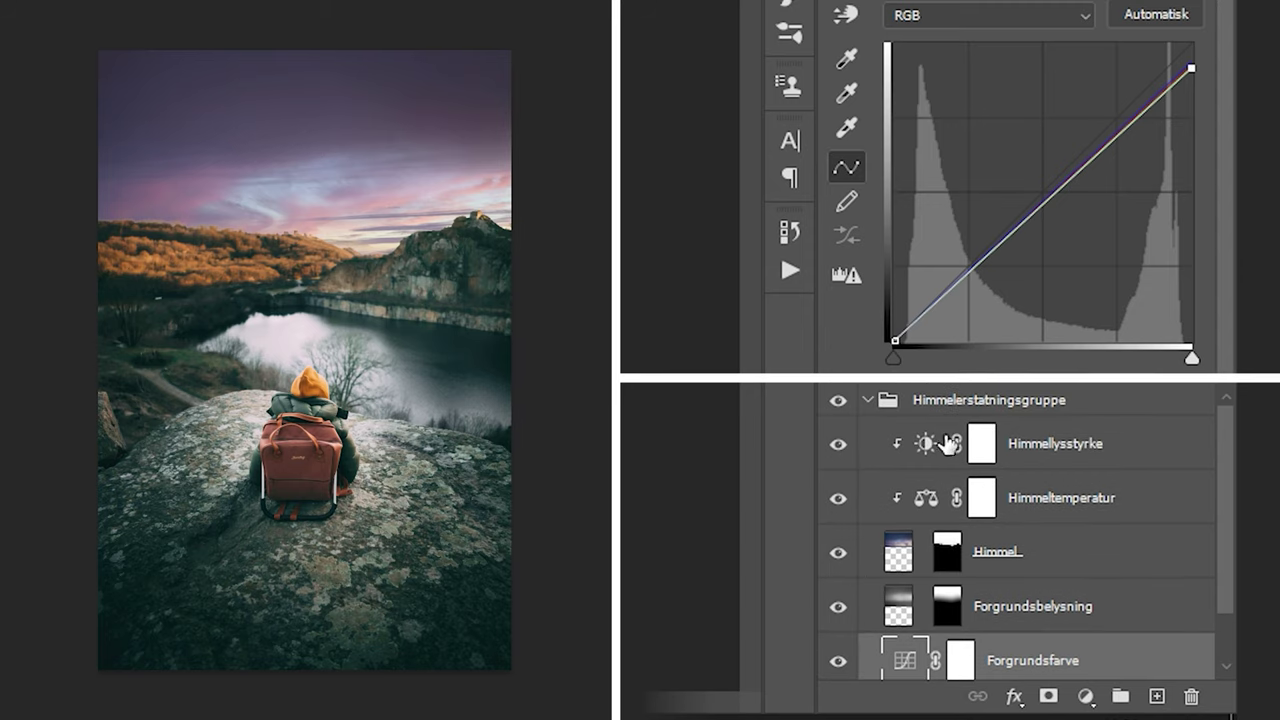
click(840, 445)
click(846, 452)
click(846, 452)
click(846, 452)
- Try shifting the Himmeltemperatur layer's colour balance, undo the changes, and try lowering the brightness of the Himmellysstyrke layer
click(940, 508)
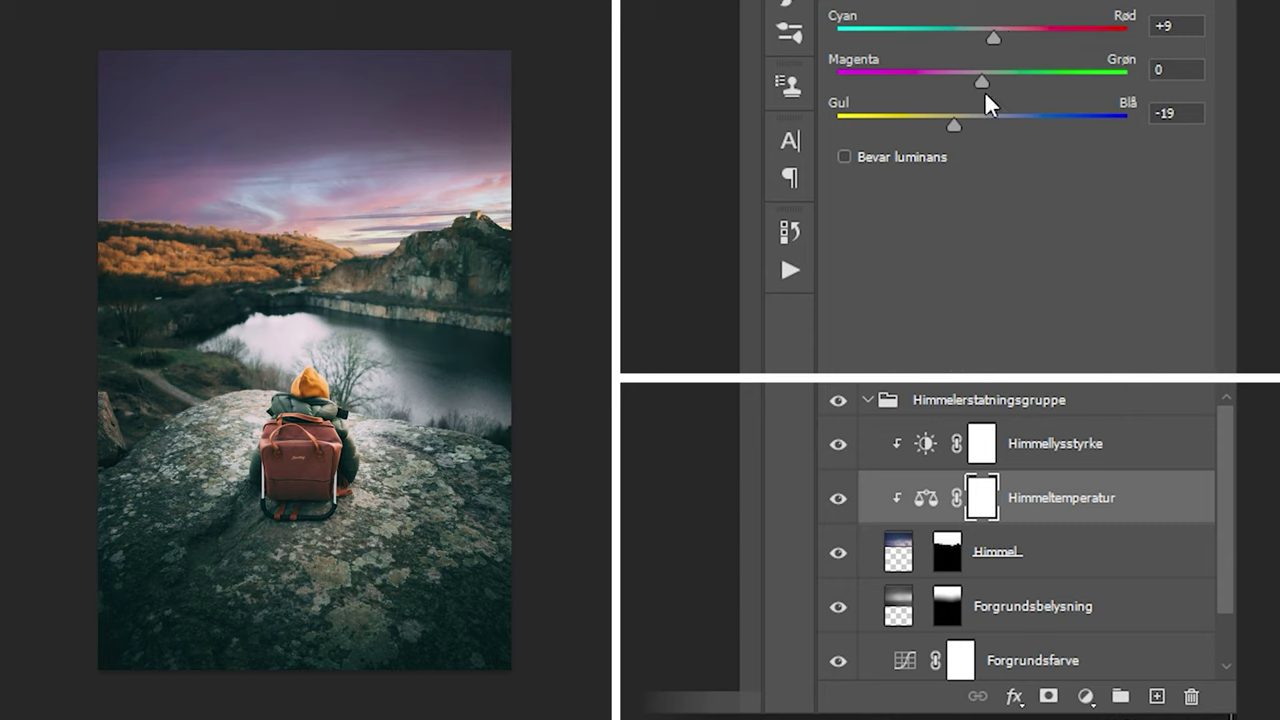
drag(991, 33, 925, 80)
key(ctrl+z)
key(ctrl+z)
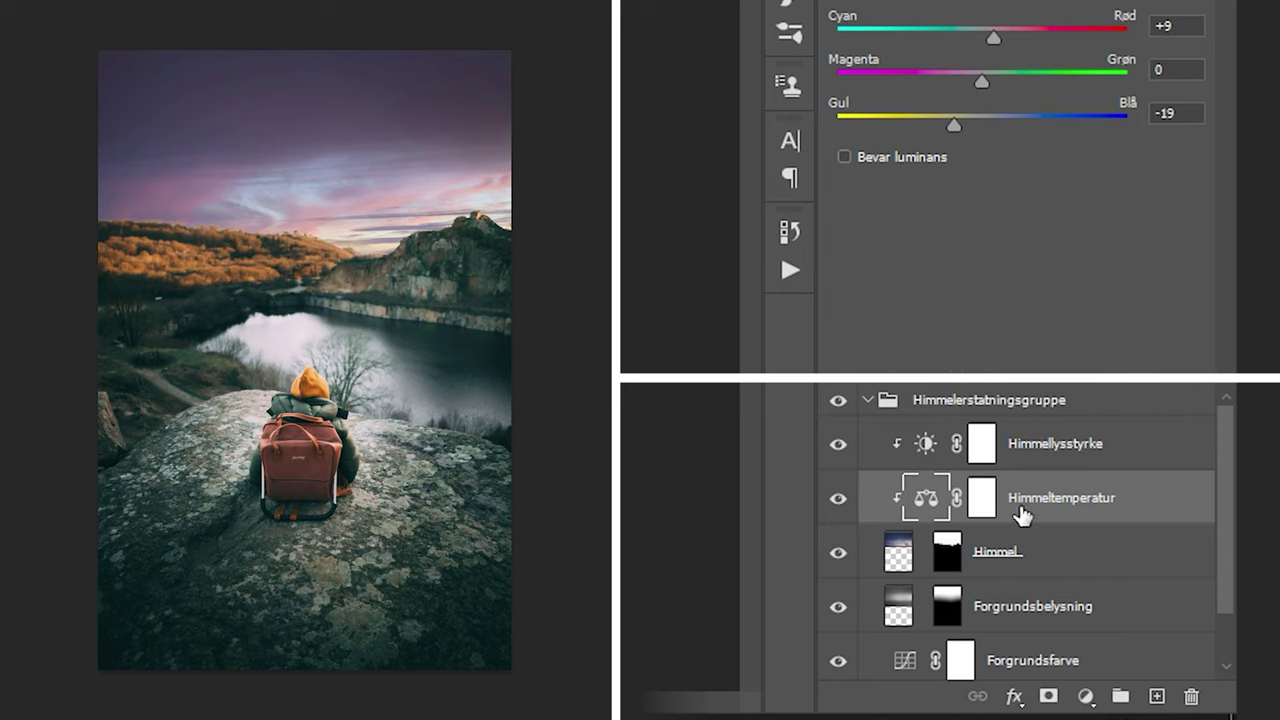
click(927, 446)
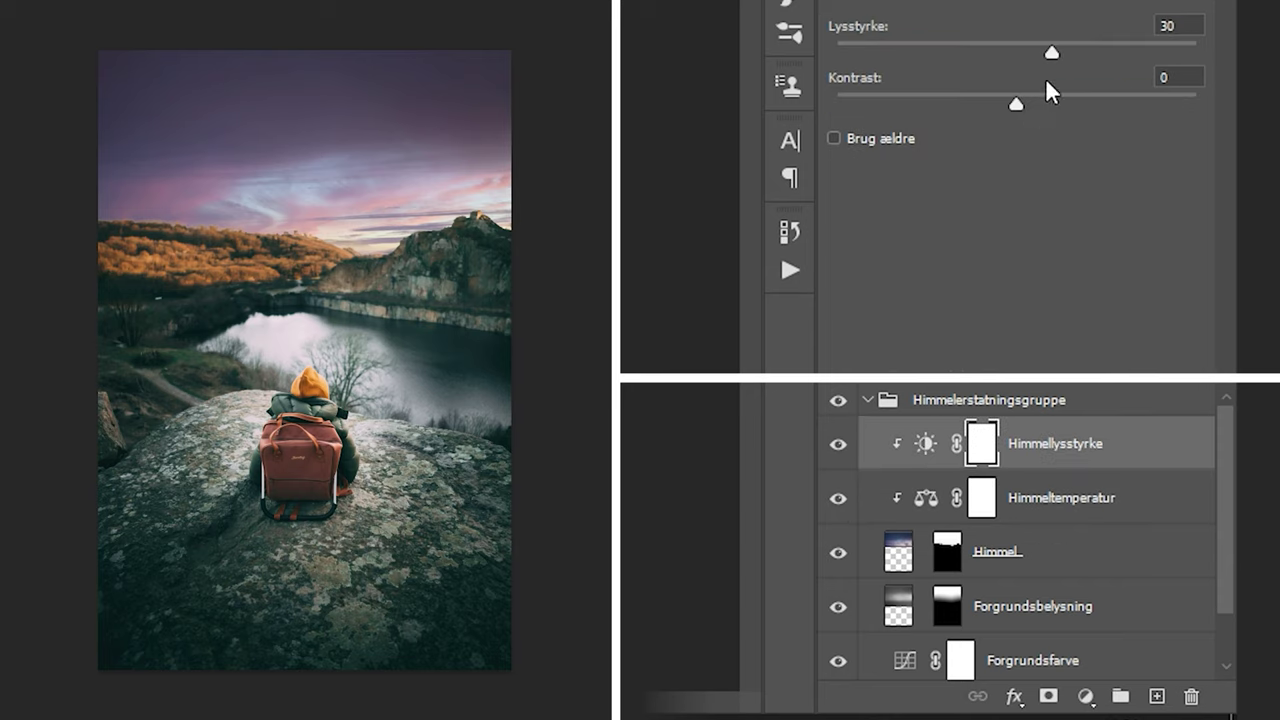
mouse_move(1053, 51)
mouse_down()
mouse_move(991, 51)
mouse_move(1180, 64)
mouse_move(902, 69)
mouse_move(1035, 69)
mouse_up()
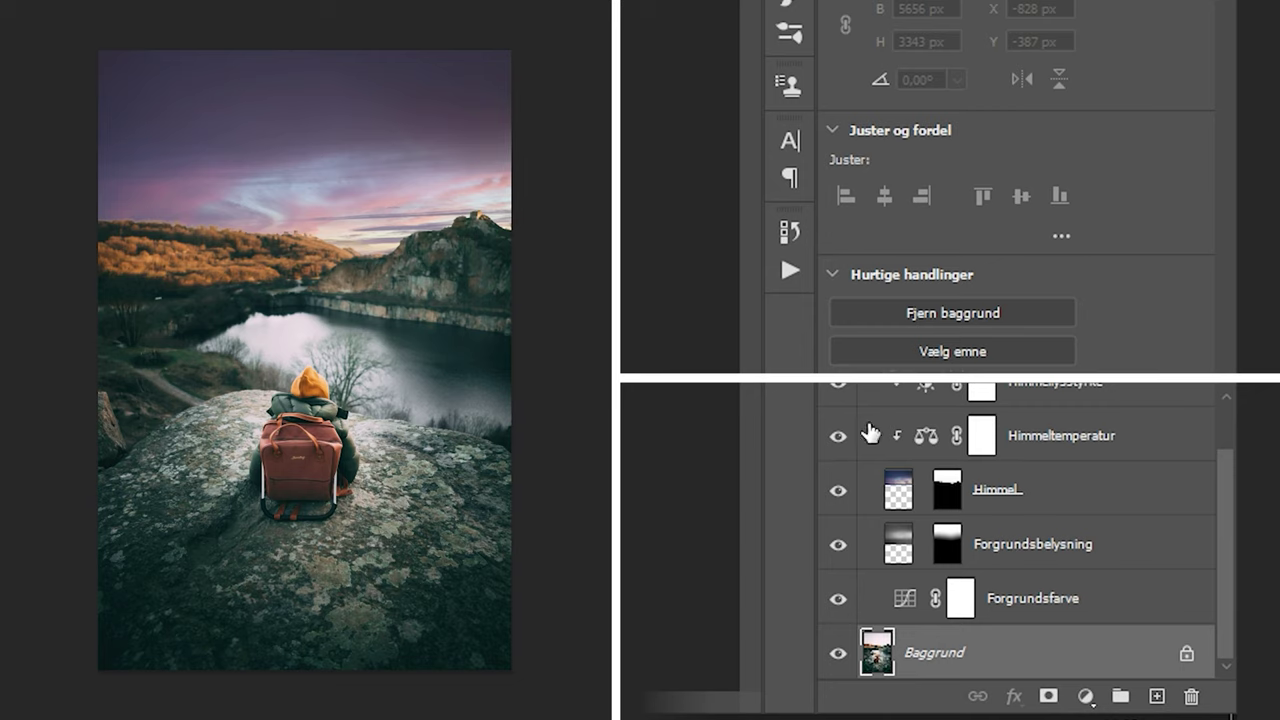
- Collapse the Himmelerstatningsgruppe layer group and switch it off and on to compare the original and replaced sky
scroll(1215, 520, up, 2)
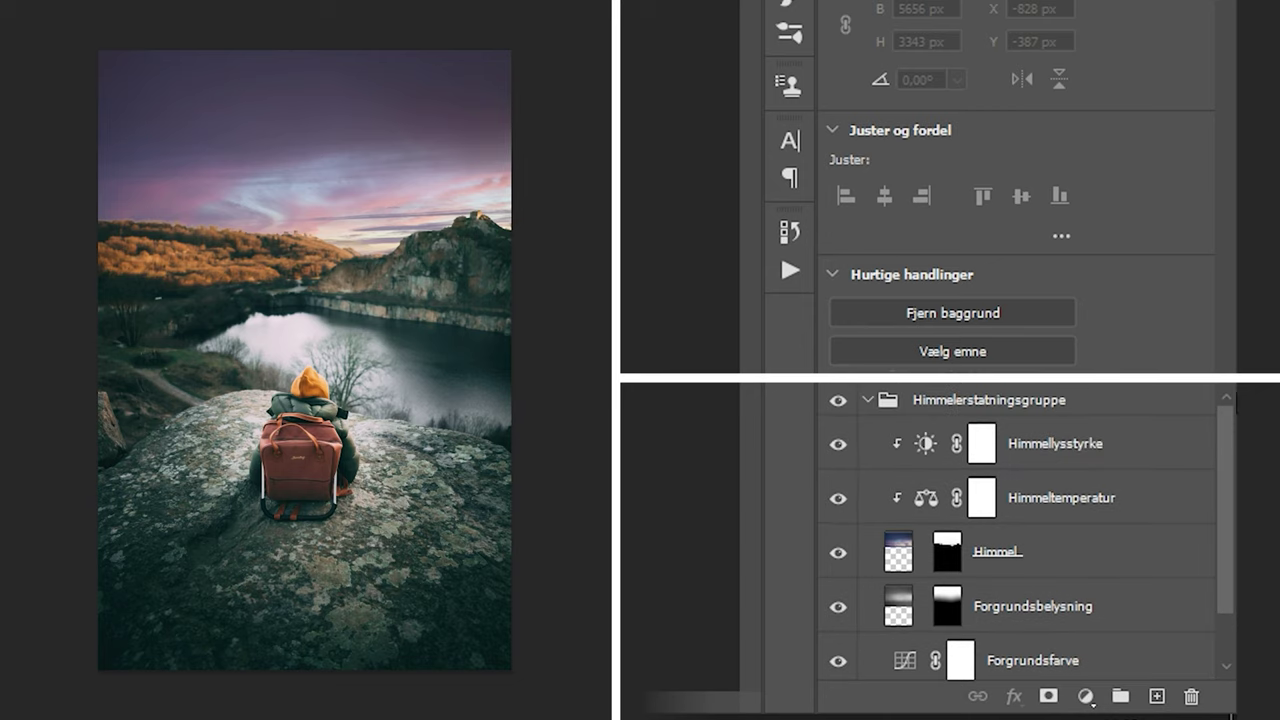
click(866, 402)
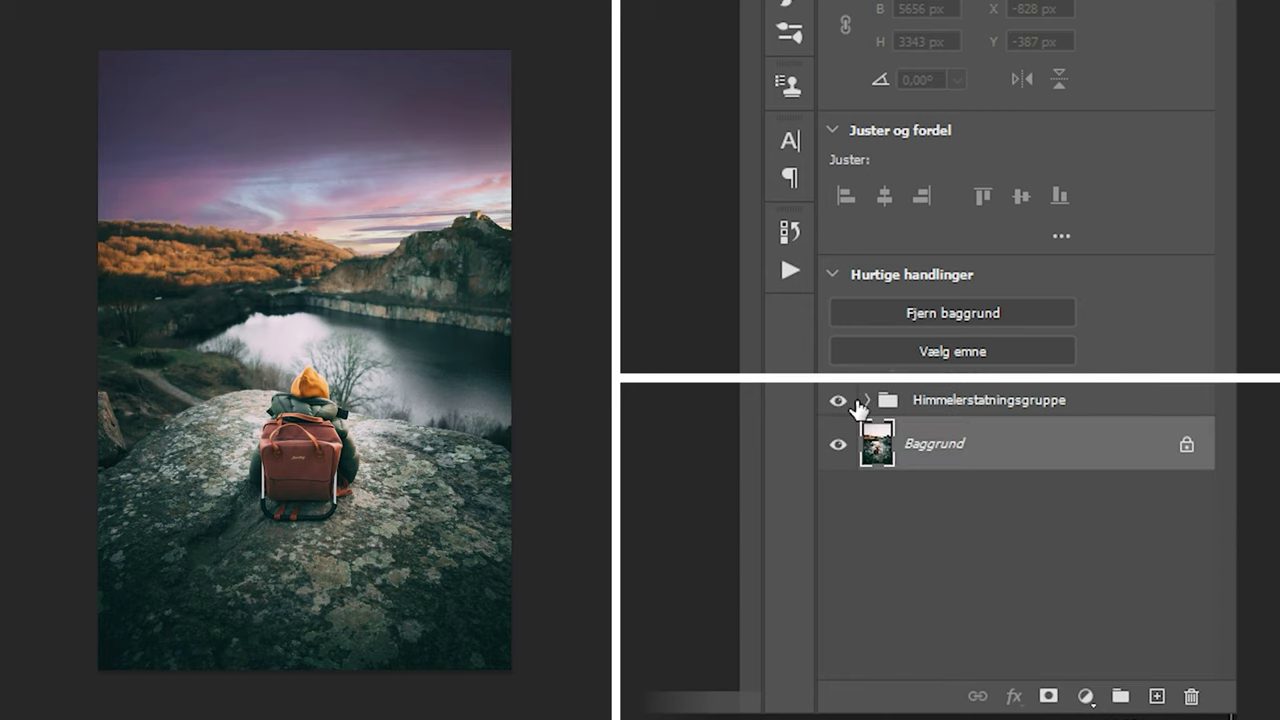
click(838, 400)
click(848, 401)
click(848, 401)
click(848, 401)
click(848, 401)
click(850, 401)
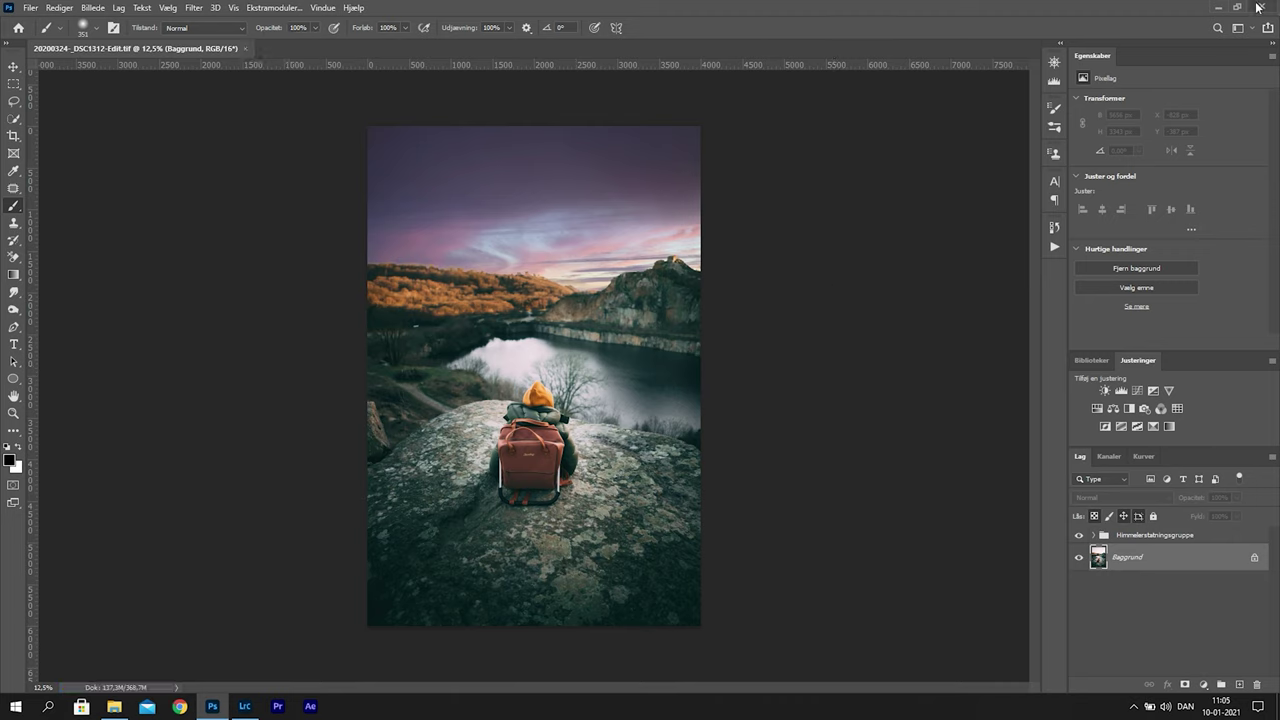
- Close the edited document and return to Lightroom with the edited TIFF
key(ctrl+w)
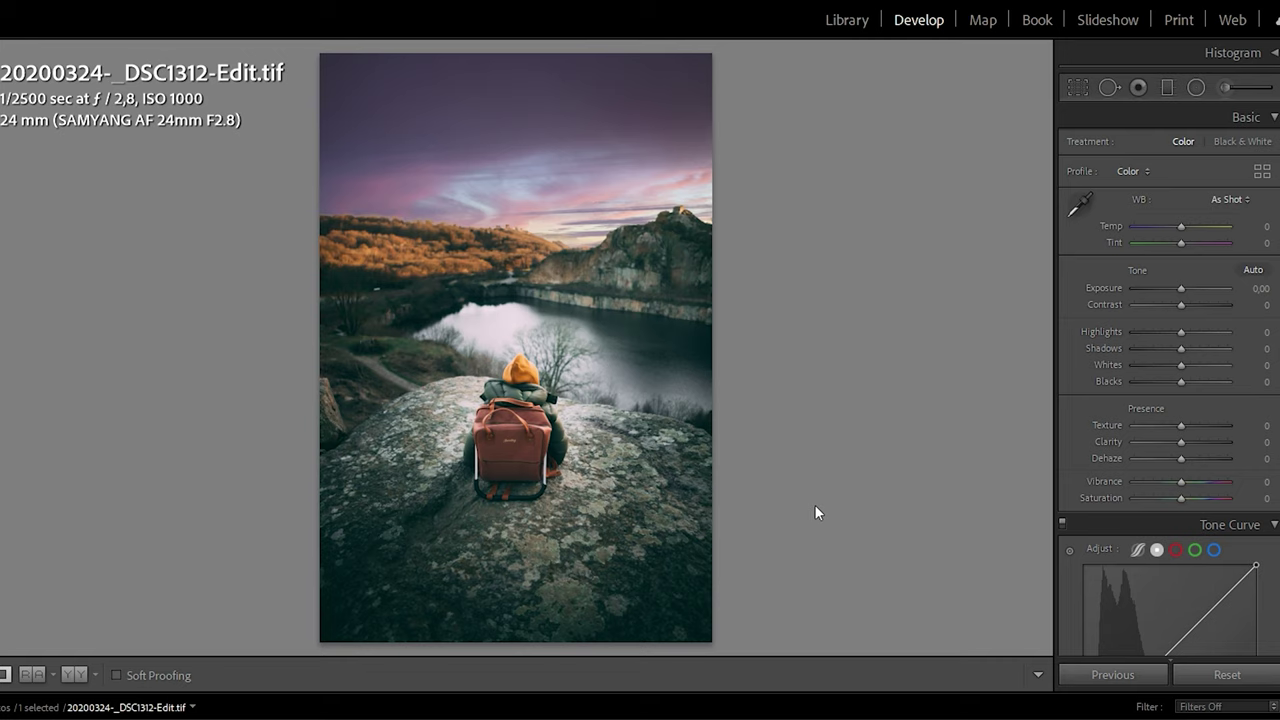
- Compare the sky-replaced TIFF 20200324-_DSC1312-Edit.tif with the Lightroom-edited and unedited versions of 20200324-_DSC1312.ARW
key(Left)
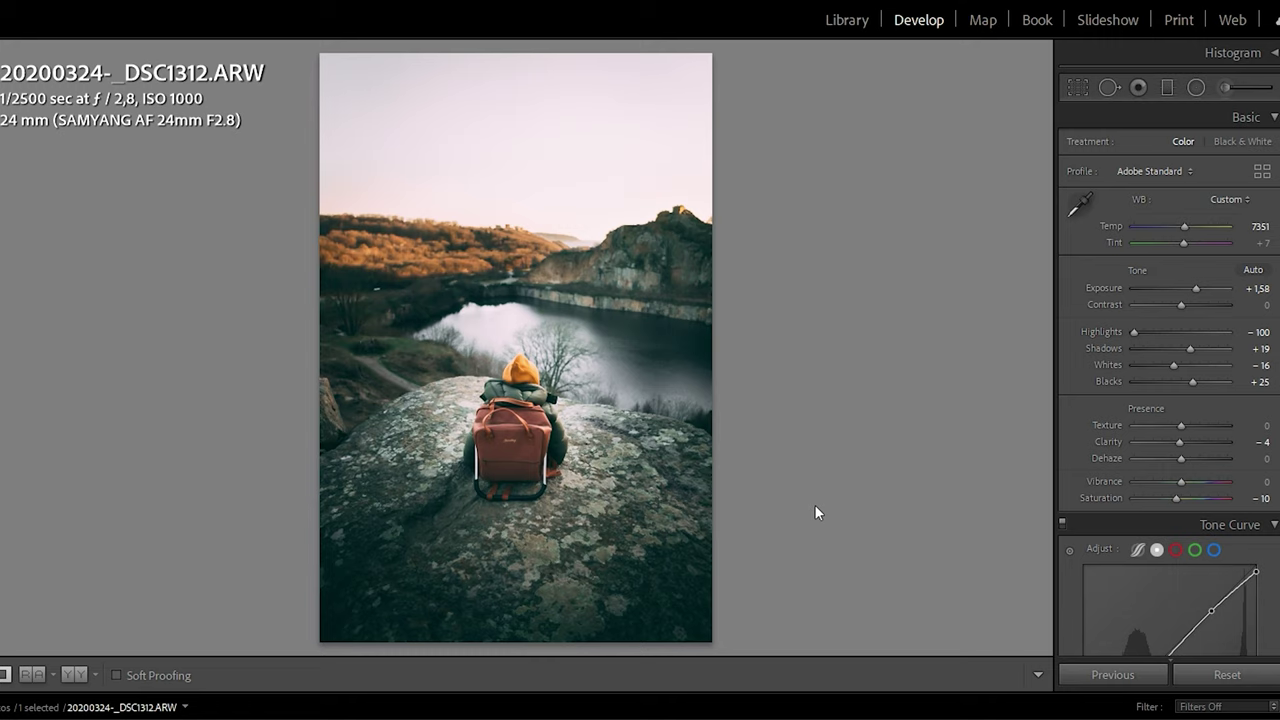
key(Right)
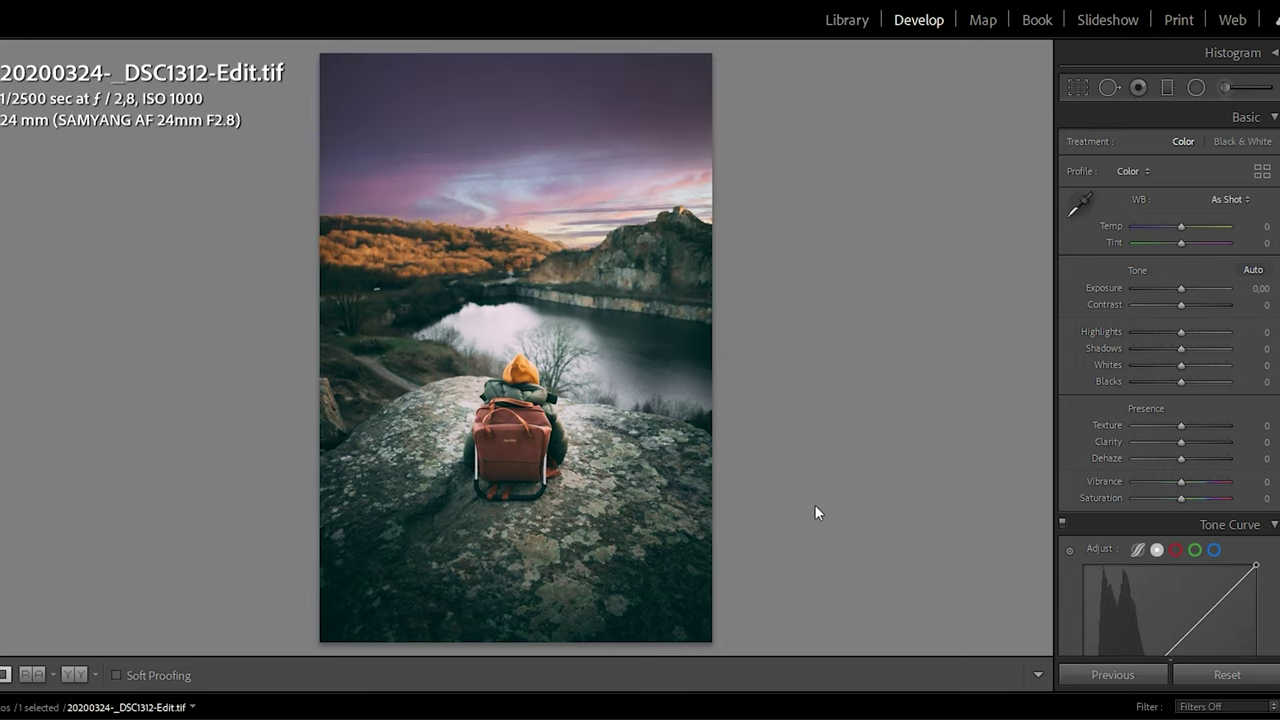
key(Left)
key(Left)
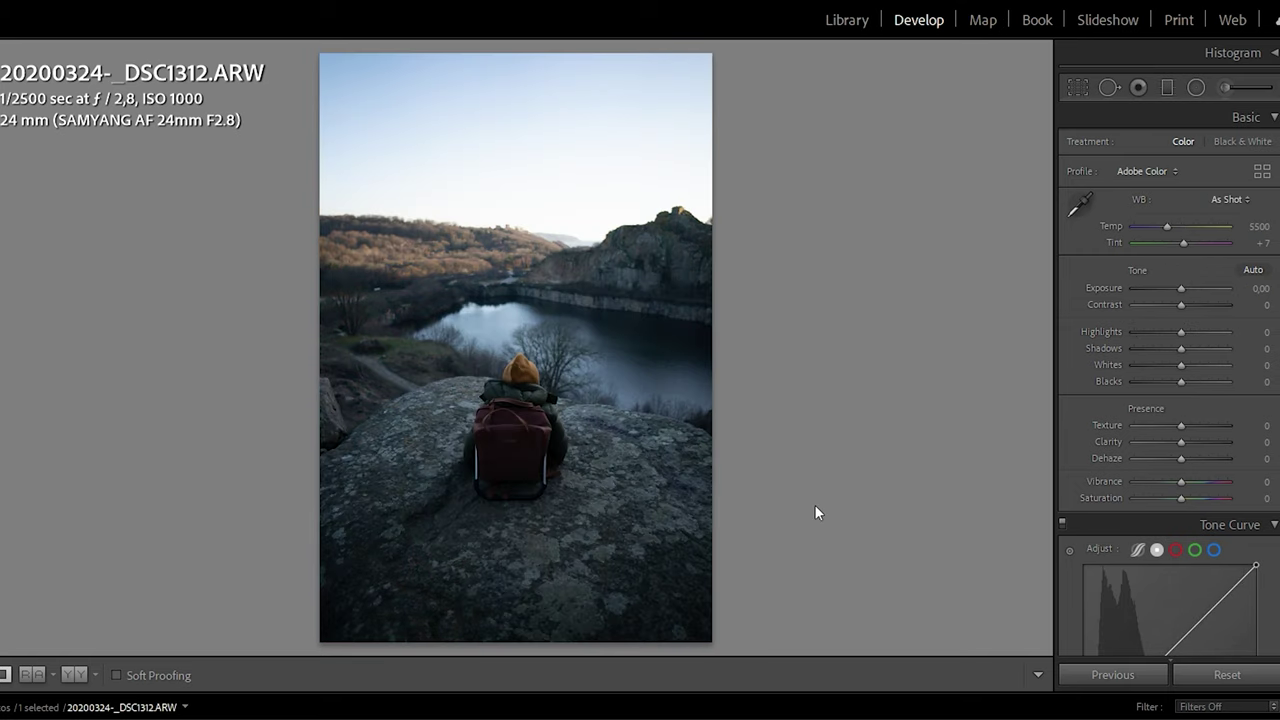
key(Right)
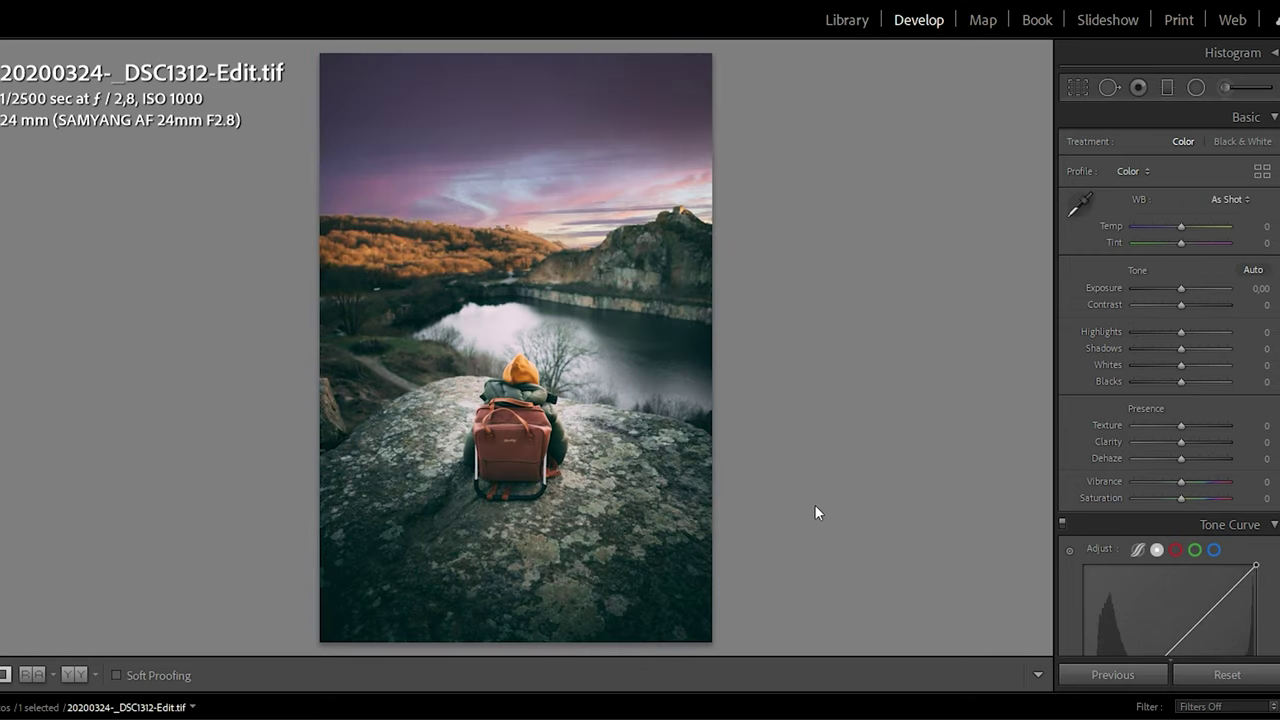
key(Left)
key(Right)
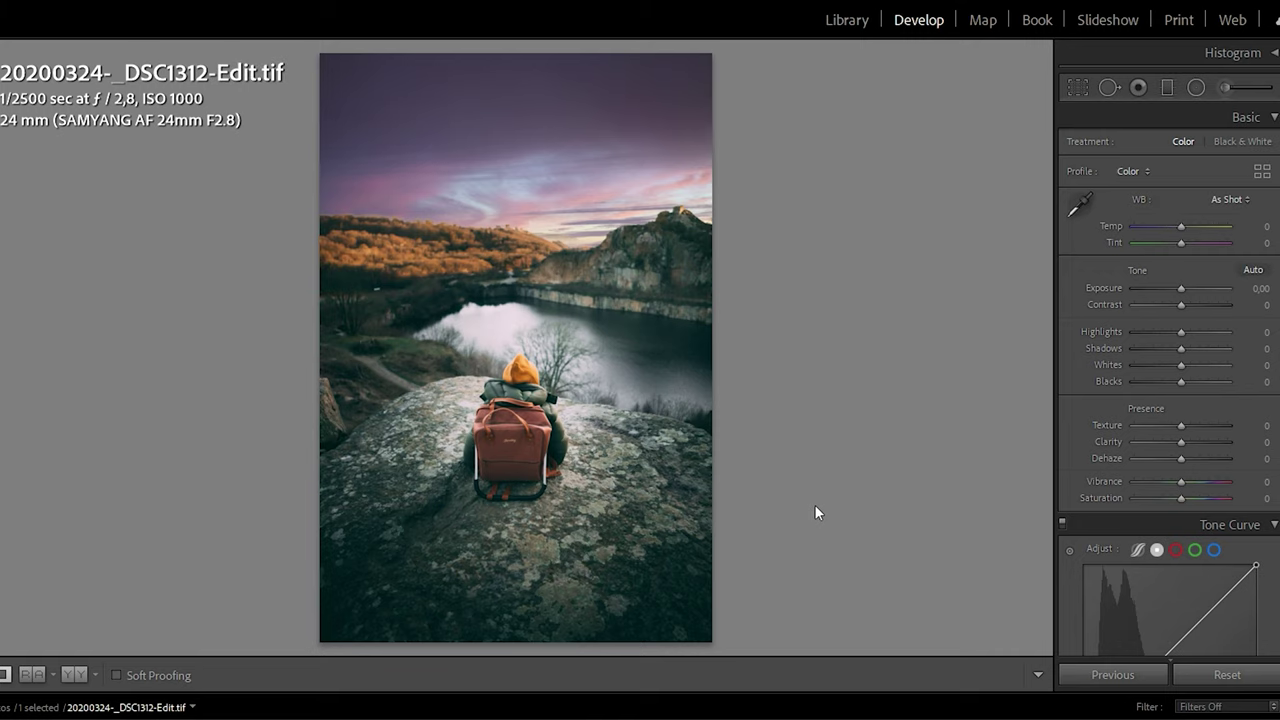
key(Left)
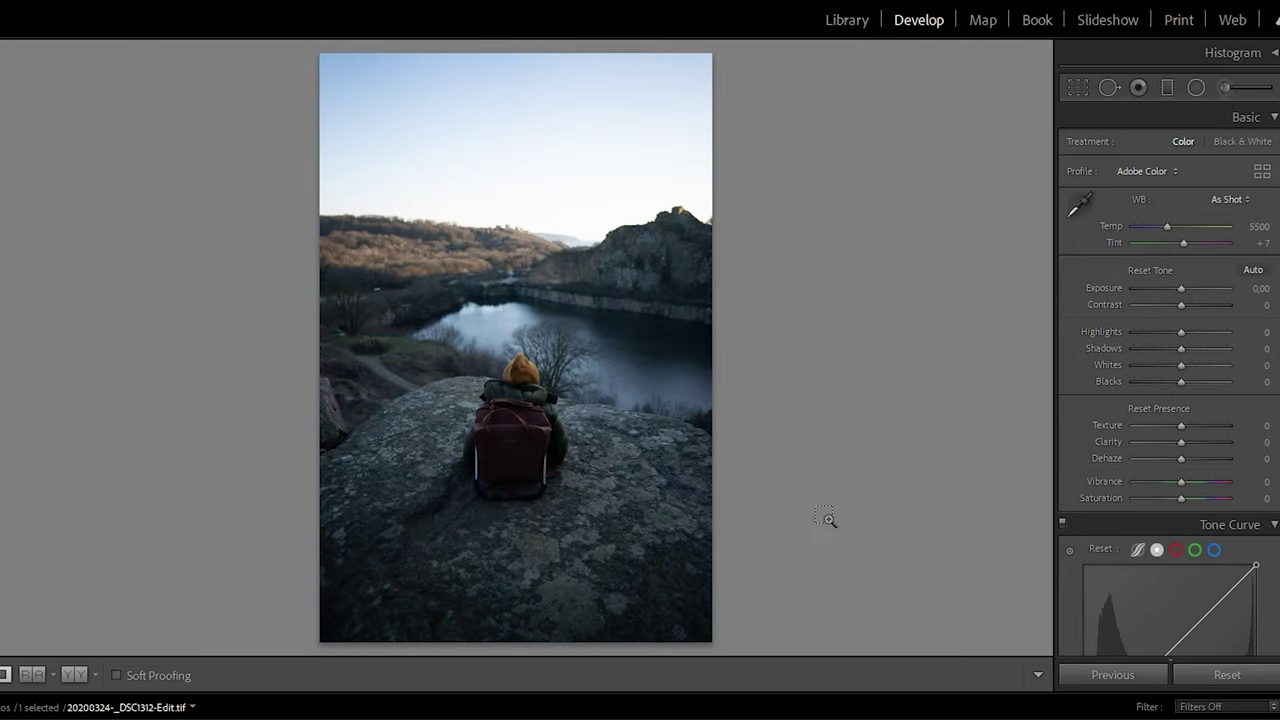
- Try selecting all the photos in the Library's Loupe view, and return to the edited TIFF in the Develop module
key(e)
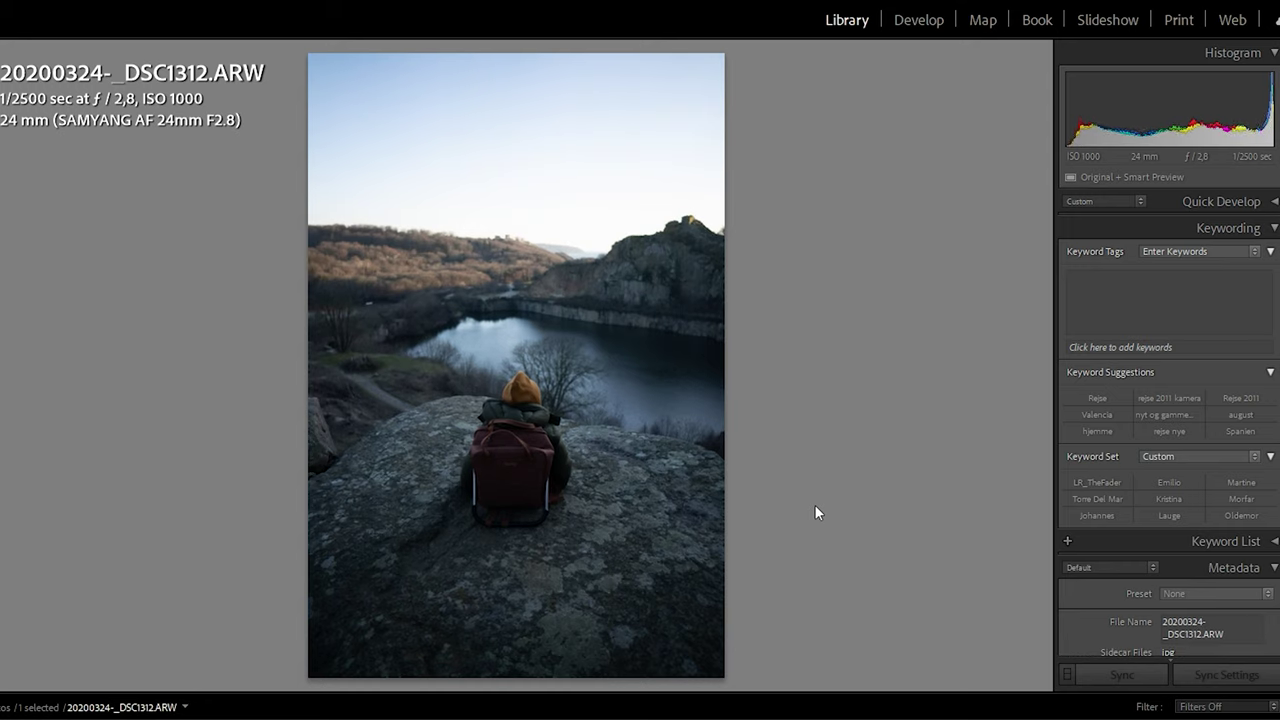
key(ctrl+a)
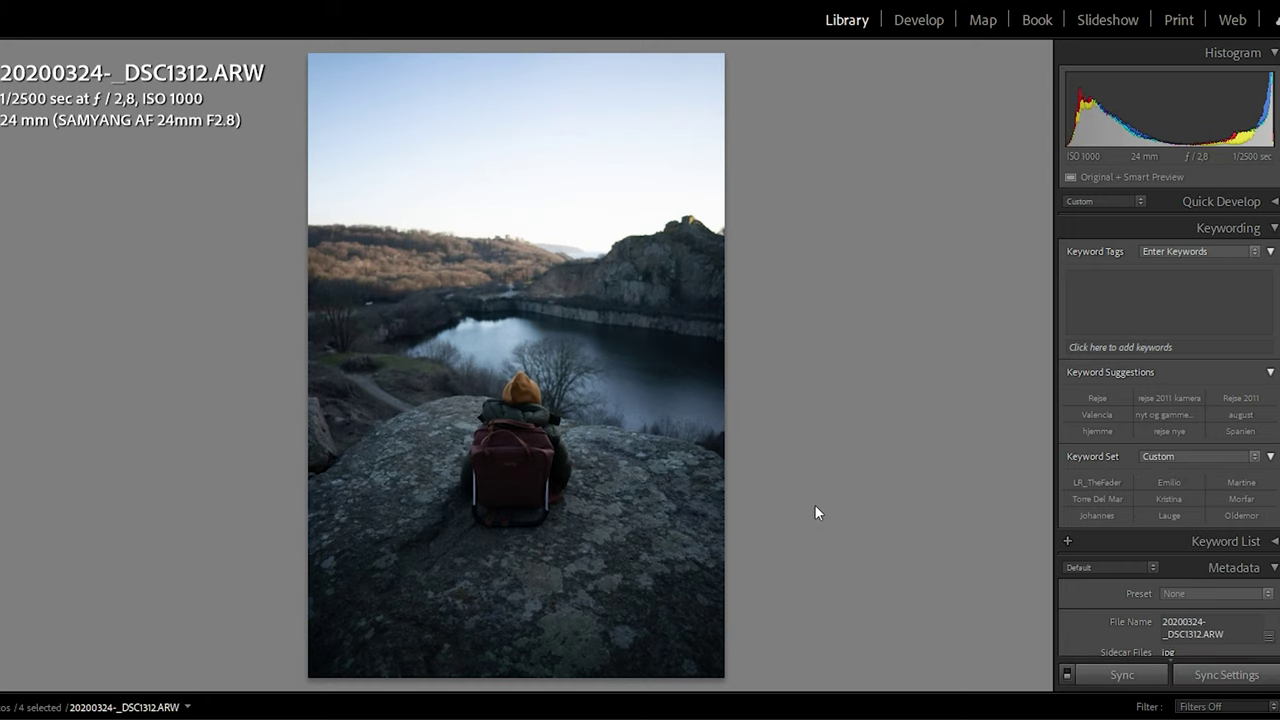
key(ctrl+a)
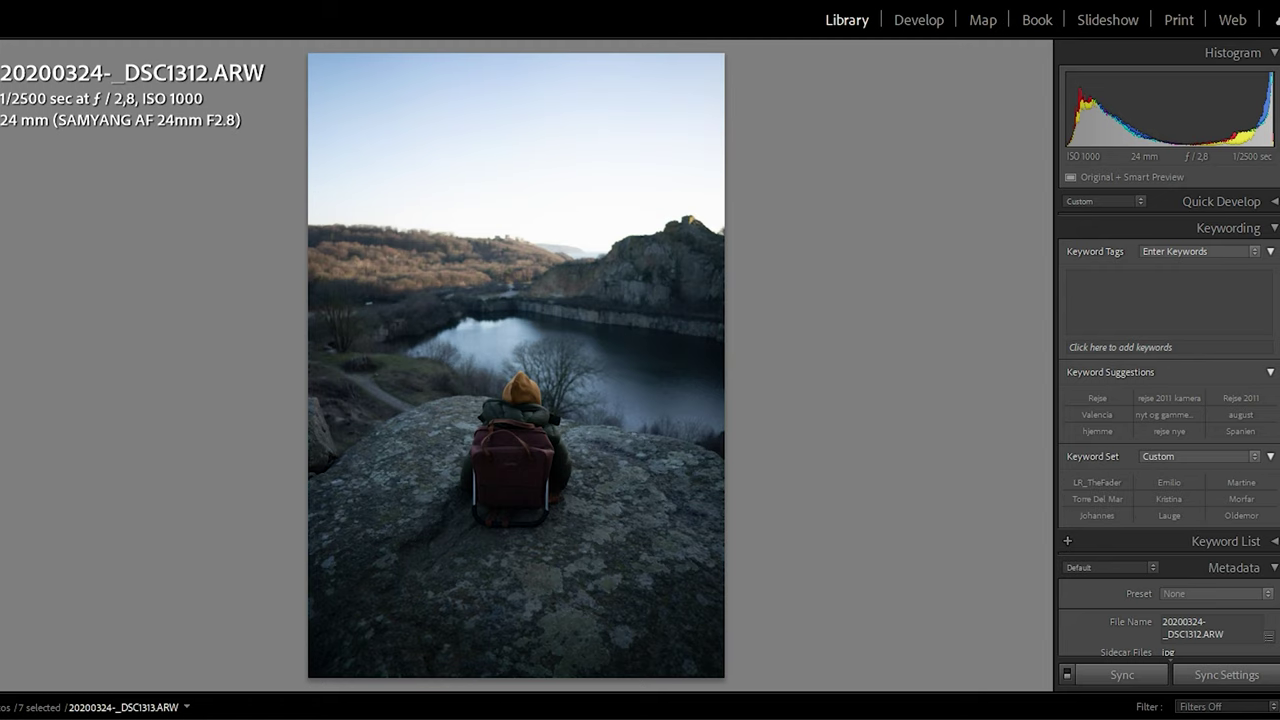
key(Right)
key(Left)
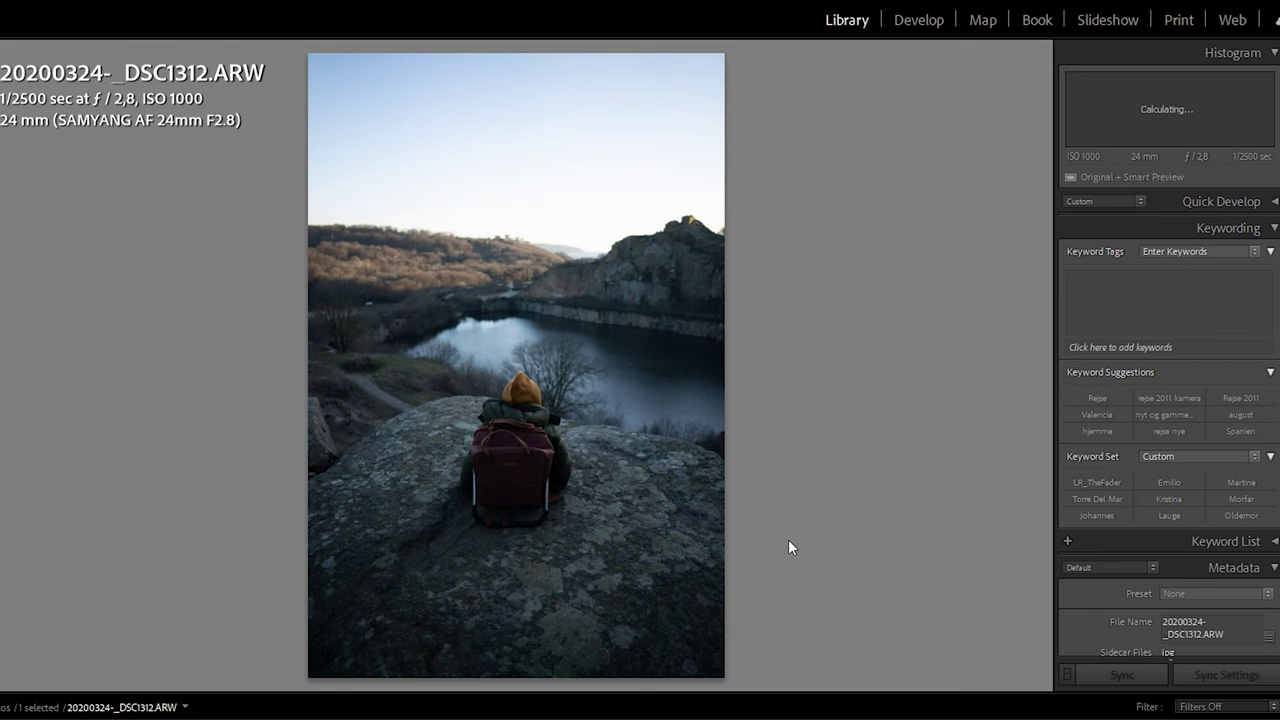
key(ctrl+a)
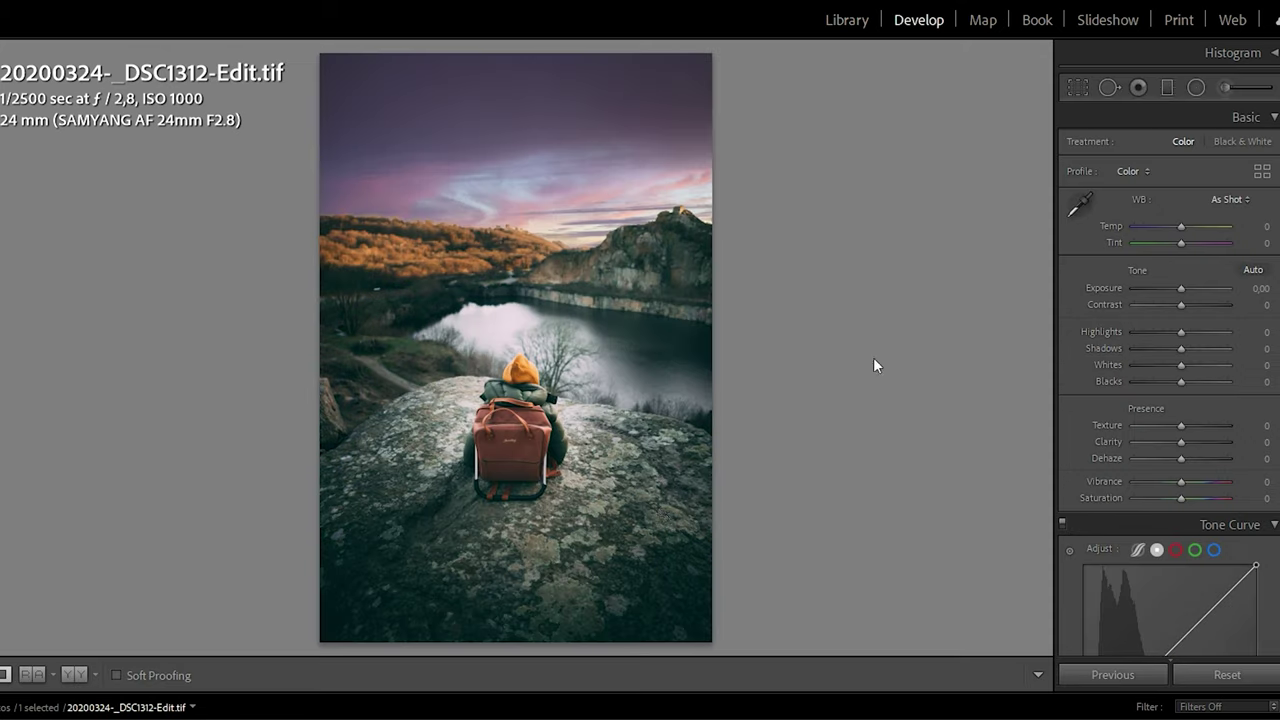
- Crop the edited TIFF to the 4 x 5 / 8 x 10 aspect ratio, shifting the photo slightly upward within the crop frame
key(r)
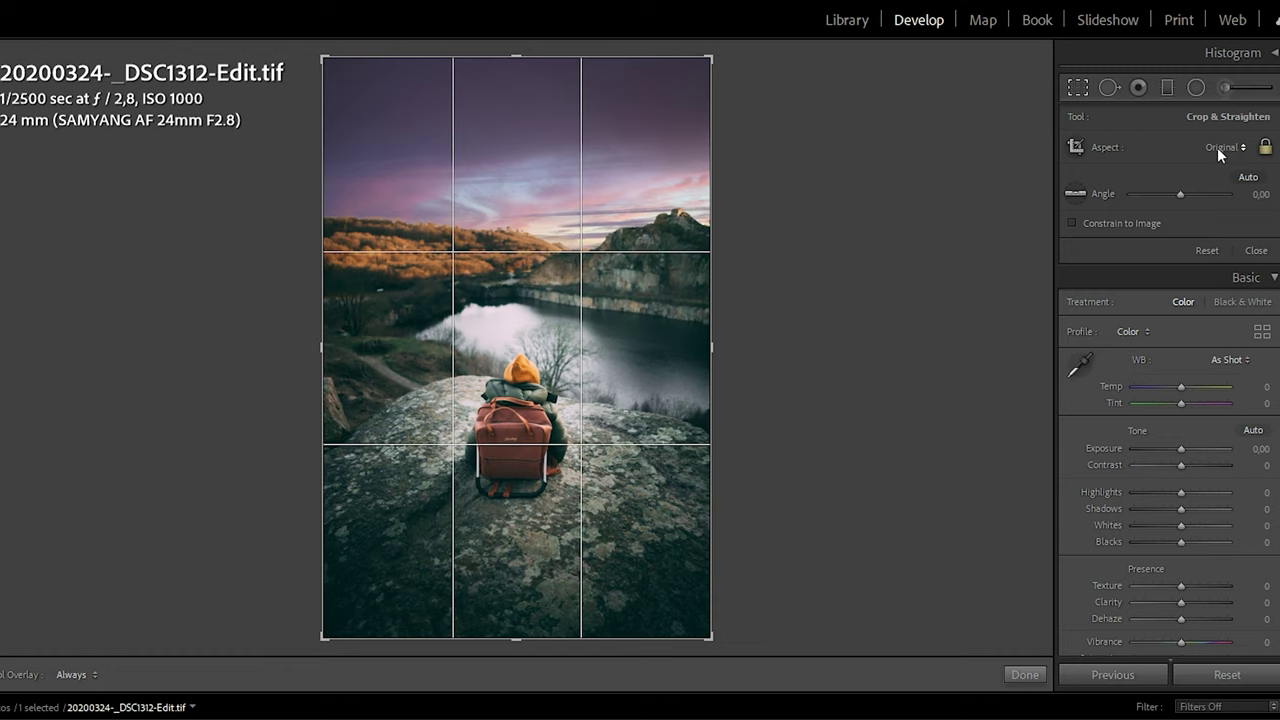
click(1217, 147)
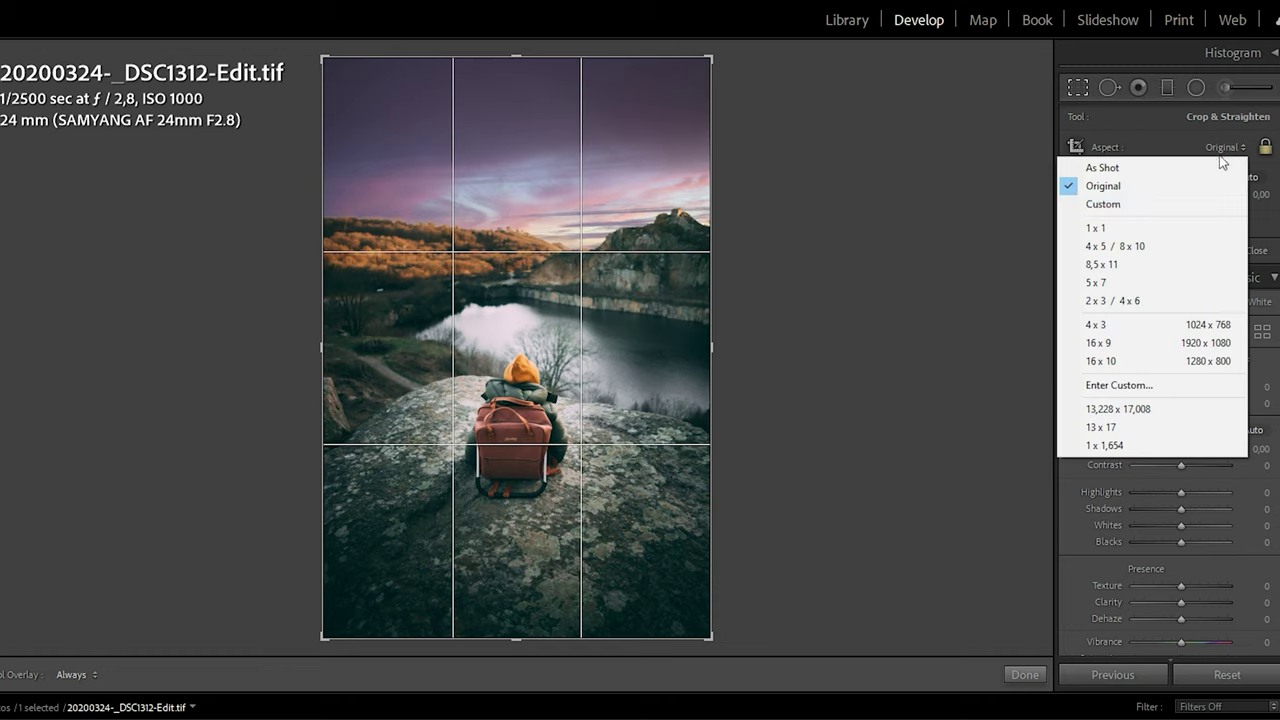
click(1215, 246)
drag(603, 349, 602, 321)
key(Return)
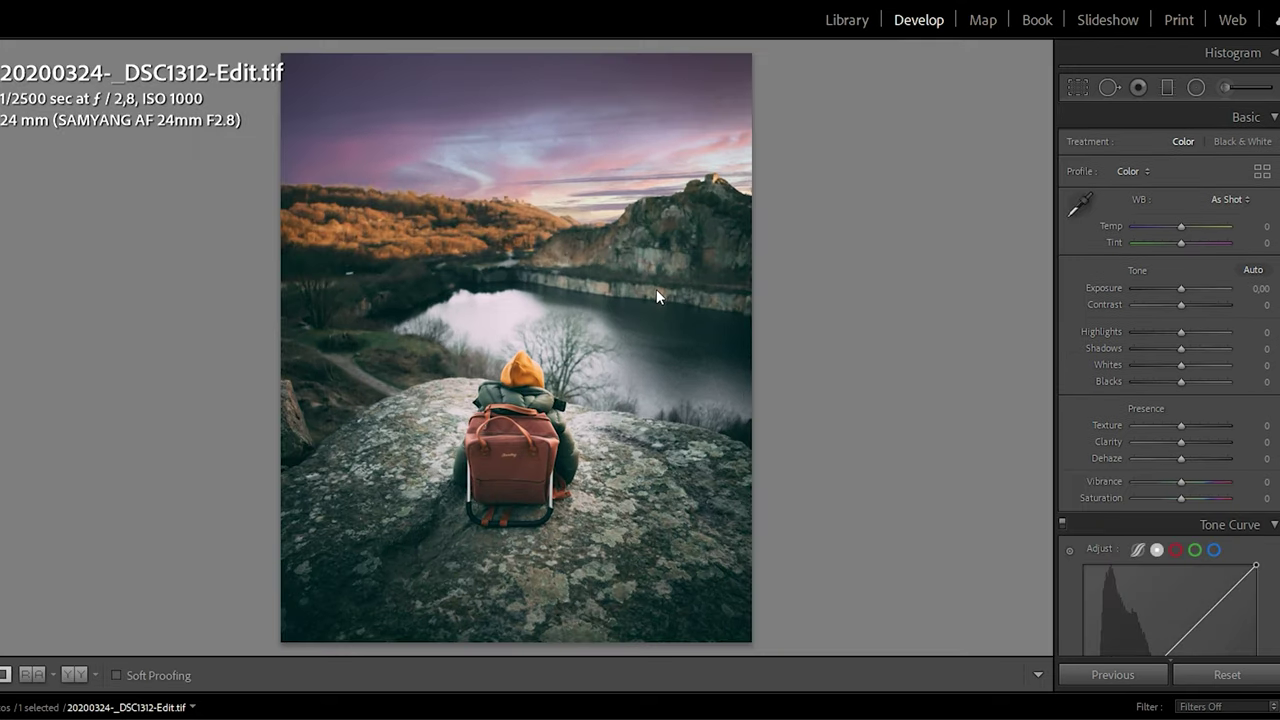